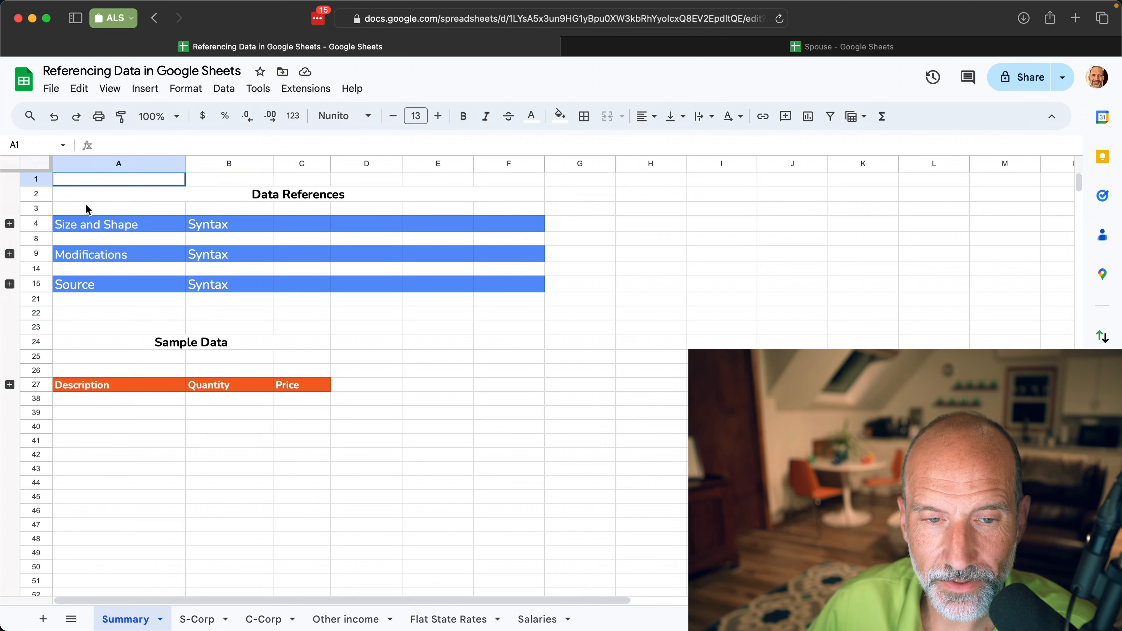
Expand the Size and Shape row group and the grouped rows of the sample data table.
{"action": "left_click", "coordinate": [10, 225]}
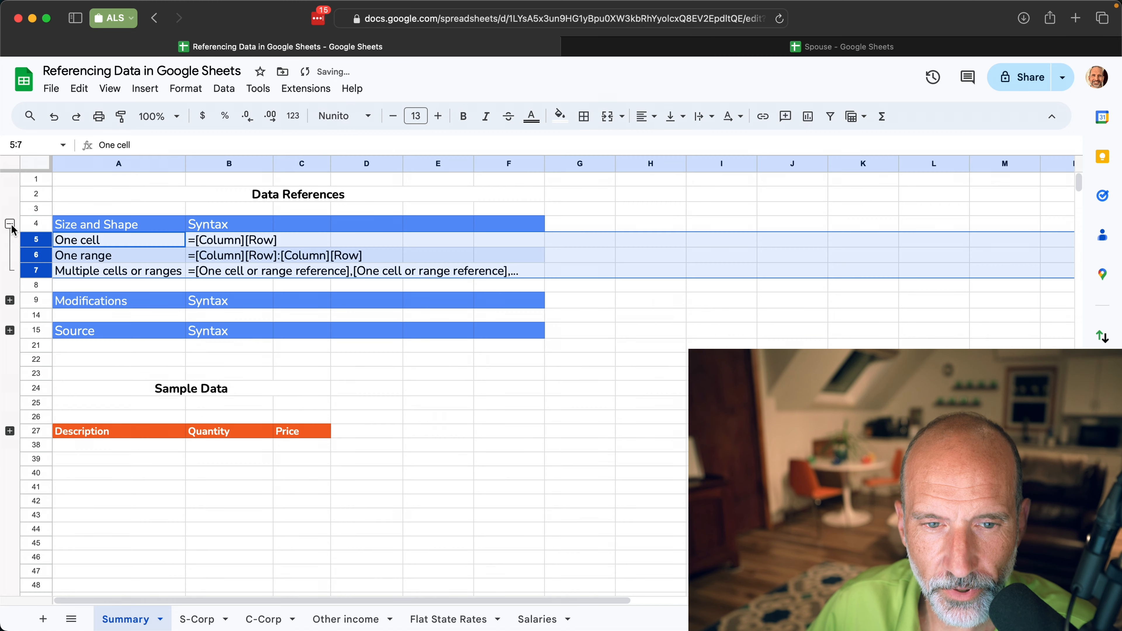
{"action": "left_click", "coordinate": [153, 243]}
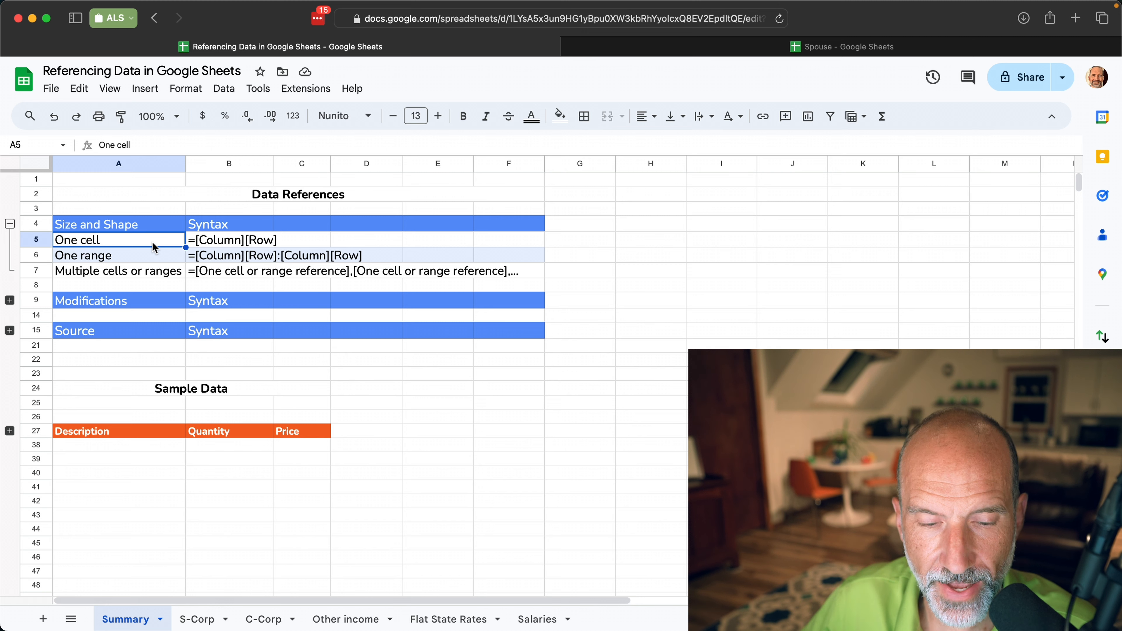
{"action": "left_click", "coordinate": [8, 432]}
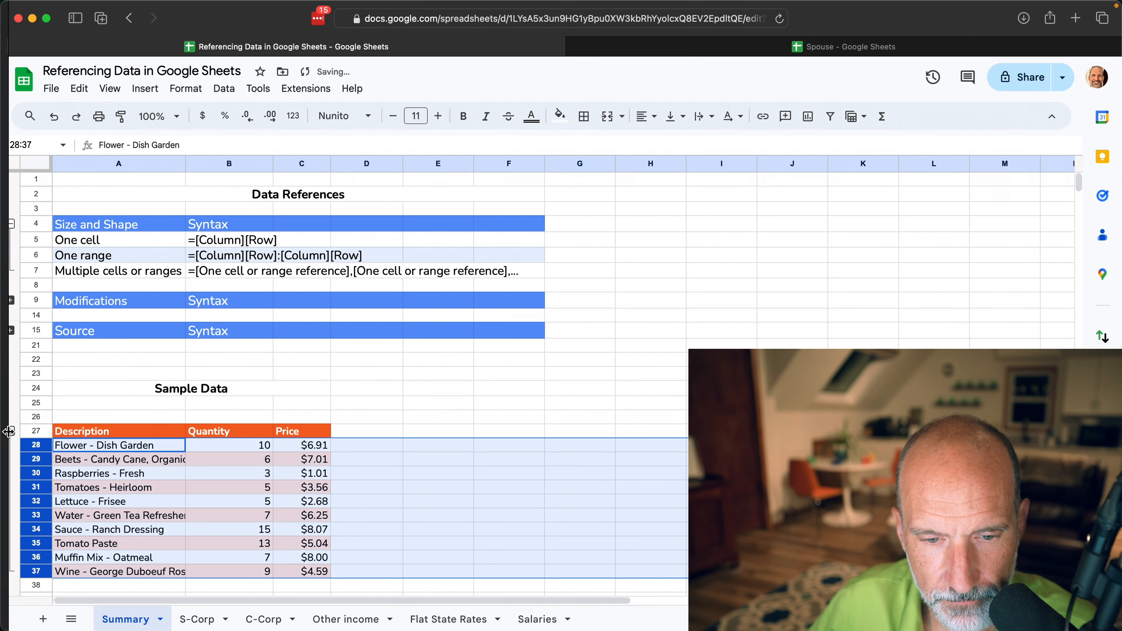
{"action": "left_click", "coordinate": [177, 462]}
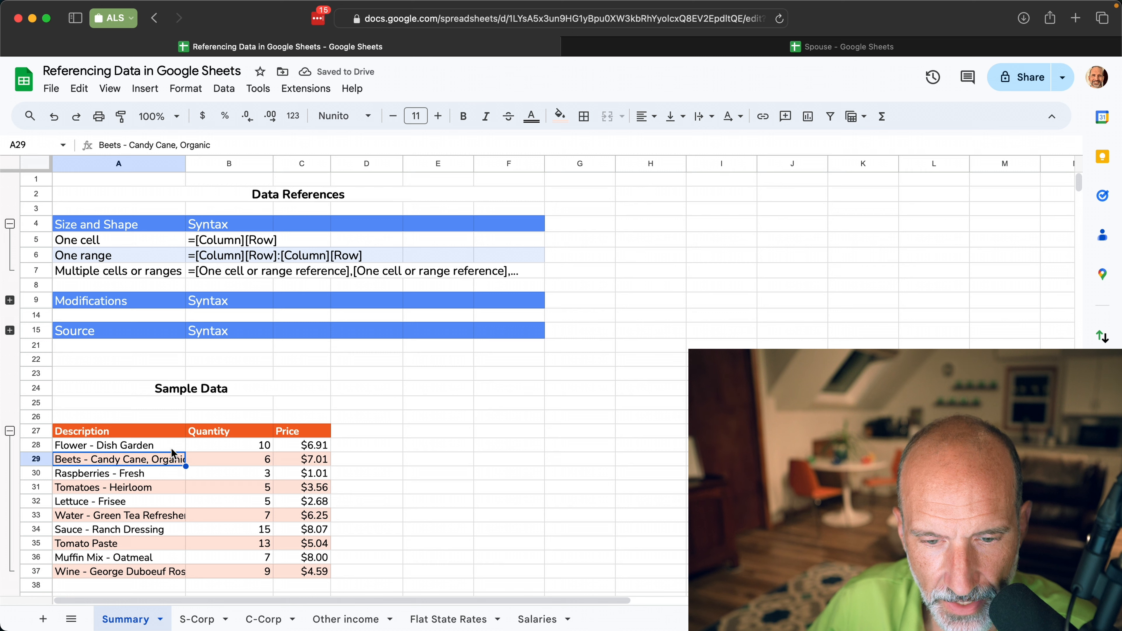
{"action": "left_click", "coordinate": [171, 448]}
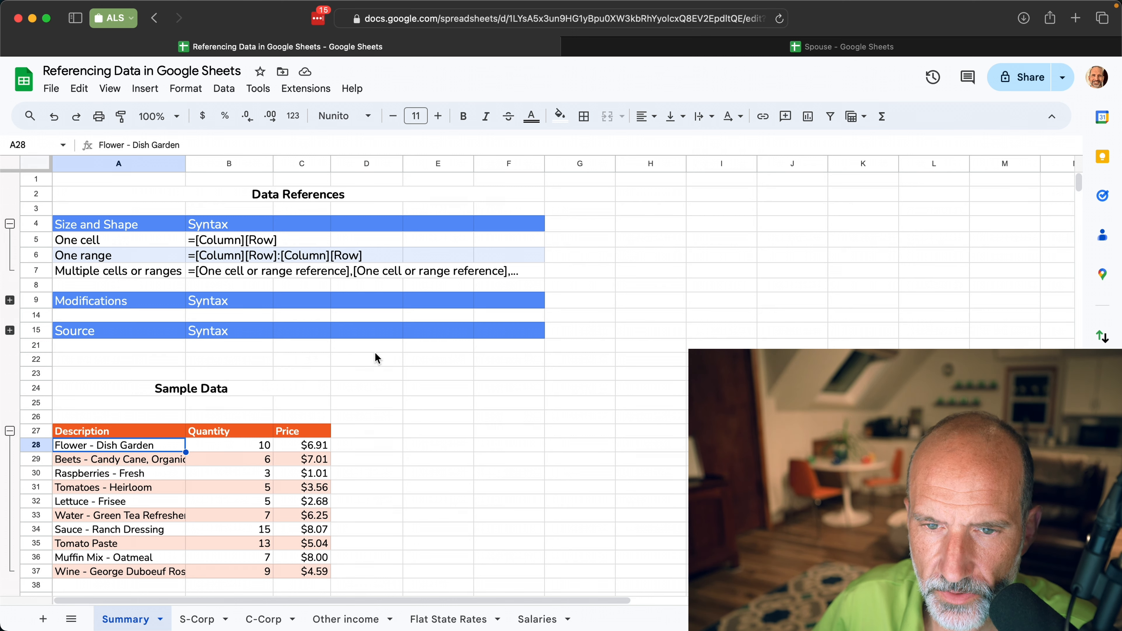
{"action": "left_click", "coordinate": [579, 209]}
{"action": "type", "text": "Sample"}
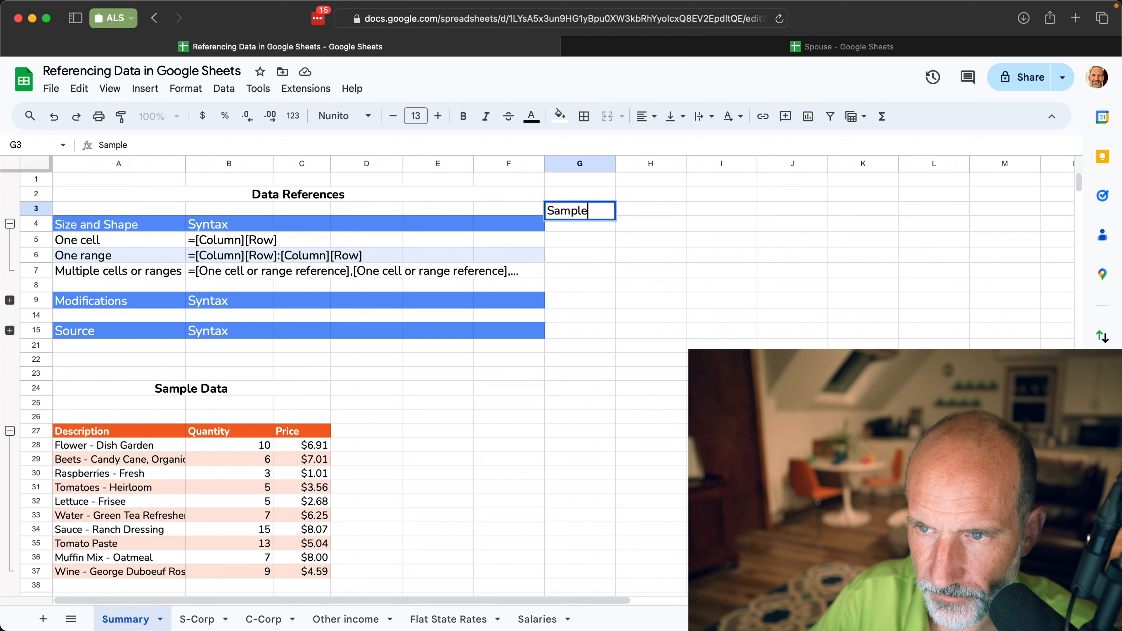
{"action": "key", "text": "Return"}
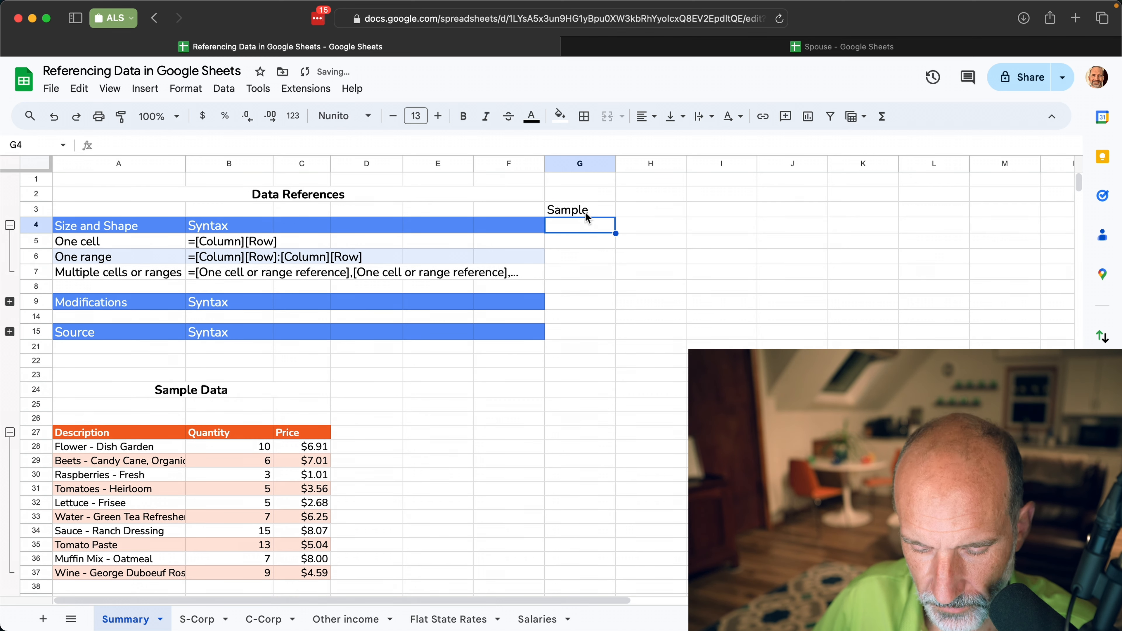
{"action": "key", "text": "super+z"}
Enter the heading "Sample" in G4, beside the Size and Shape header row.
{"action": "left_click", "coordinate": [593, 223]}
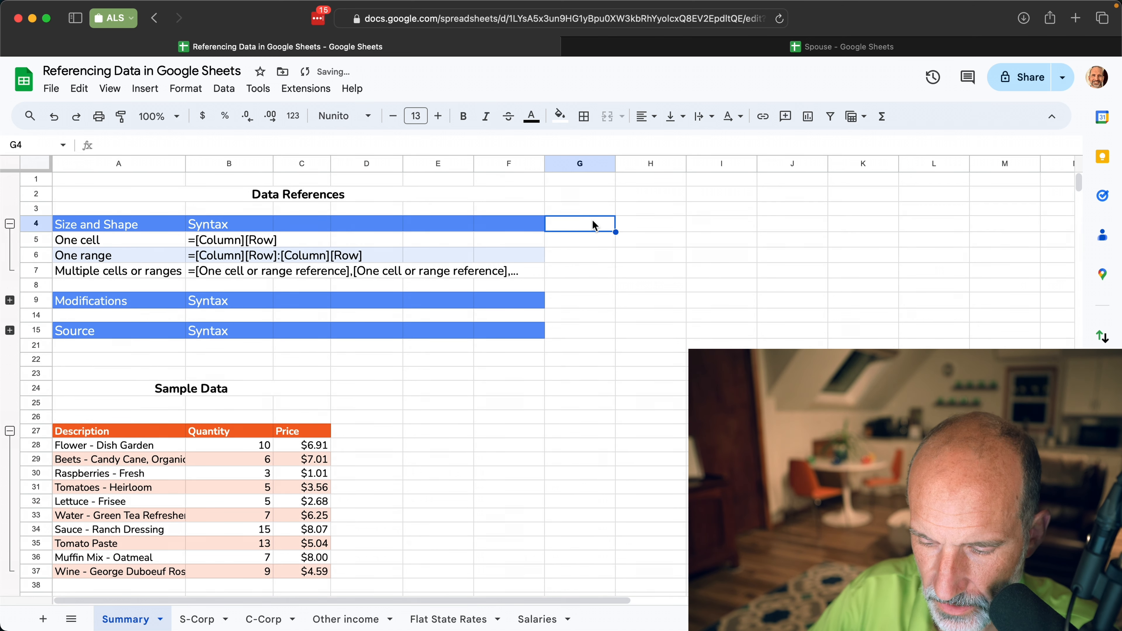
{"action": "type", "text": "Sample"}
{"action": "key", "text": "Return"}
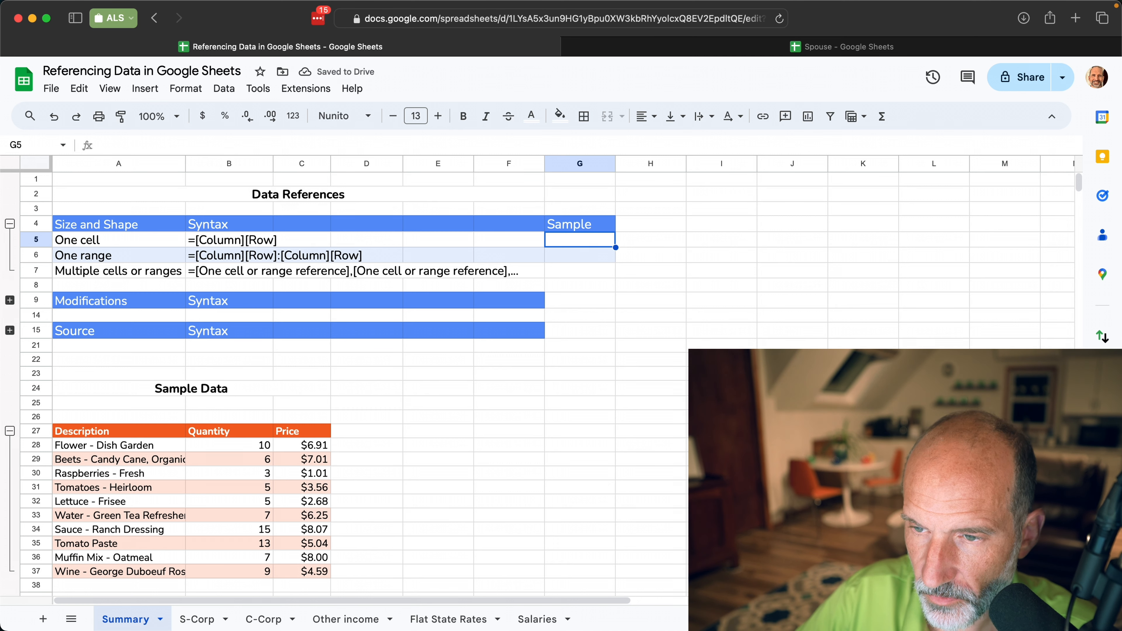
Reference cell A28 in G5 with =A28 and set that cell's text colour to black.
{"action": "type", "text": "="}
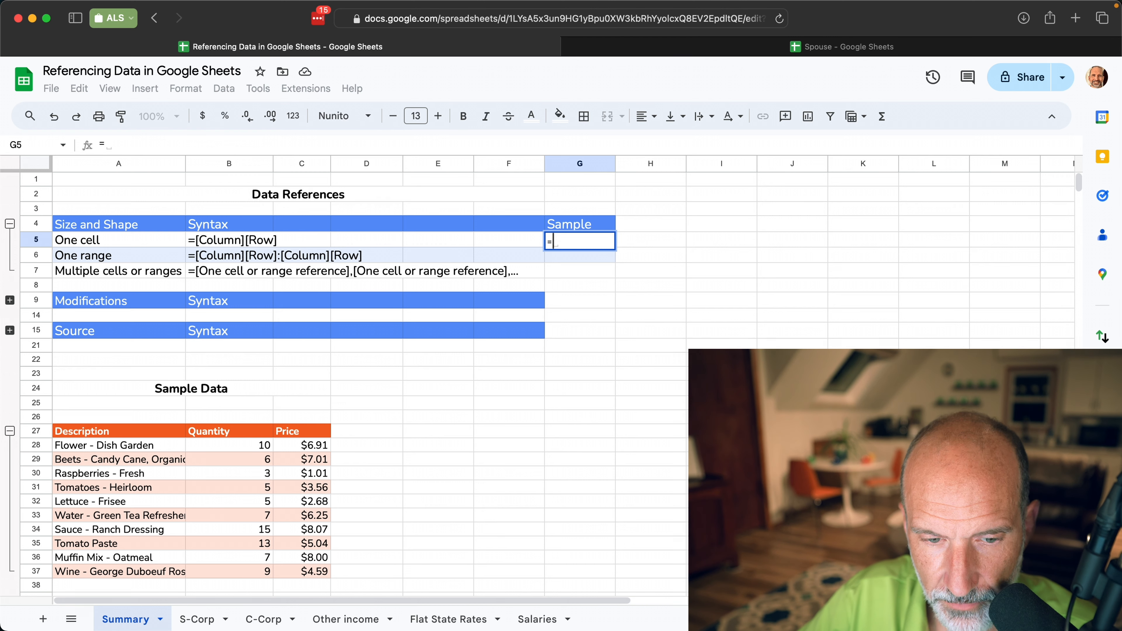
{"action": "type", "text": "A28"}
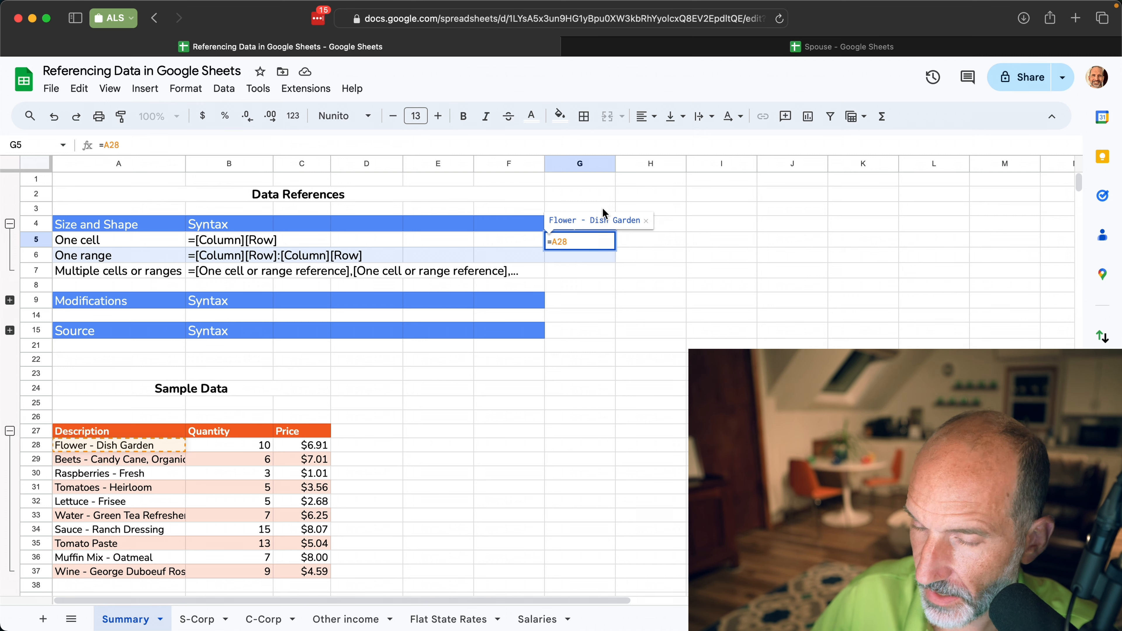
{"action": "key", "text": "Return"}
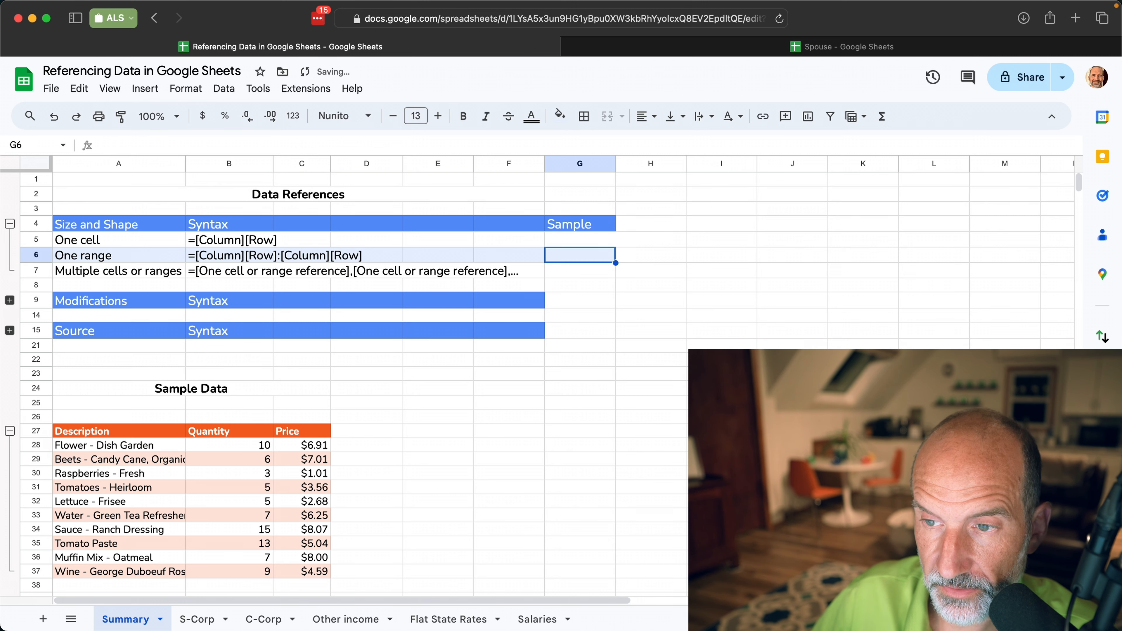
{"action": "left_click", "coordinate": [592, 241]}
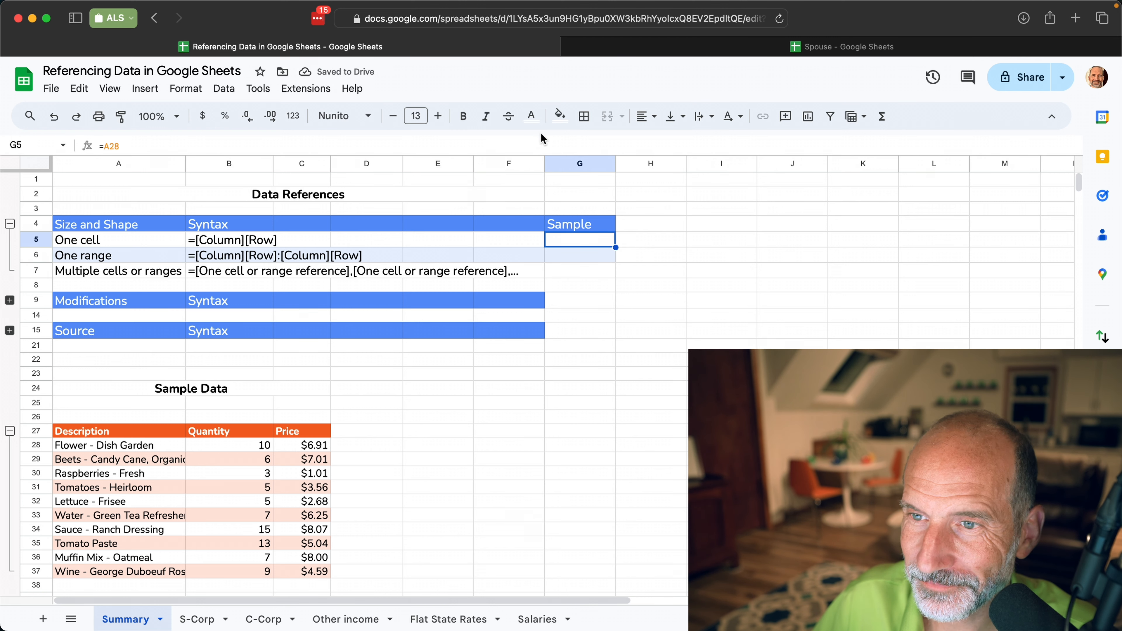
{"action": "left_click", "coordinate": [532, 115]}
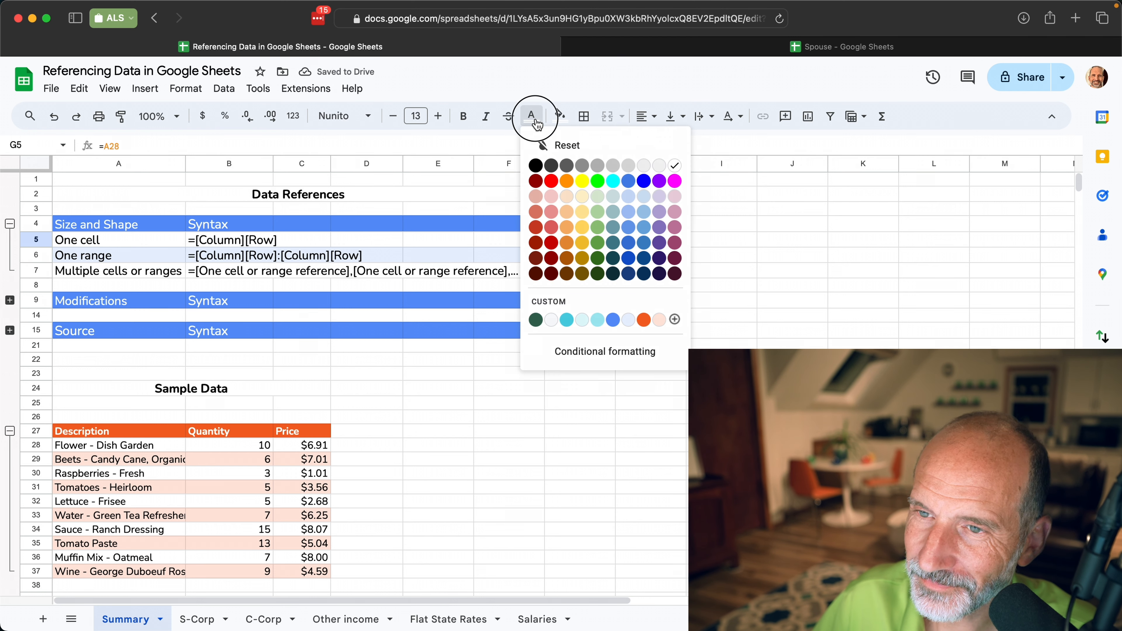
{"action": "left_click", "coordinate": [536, 164]}
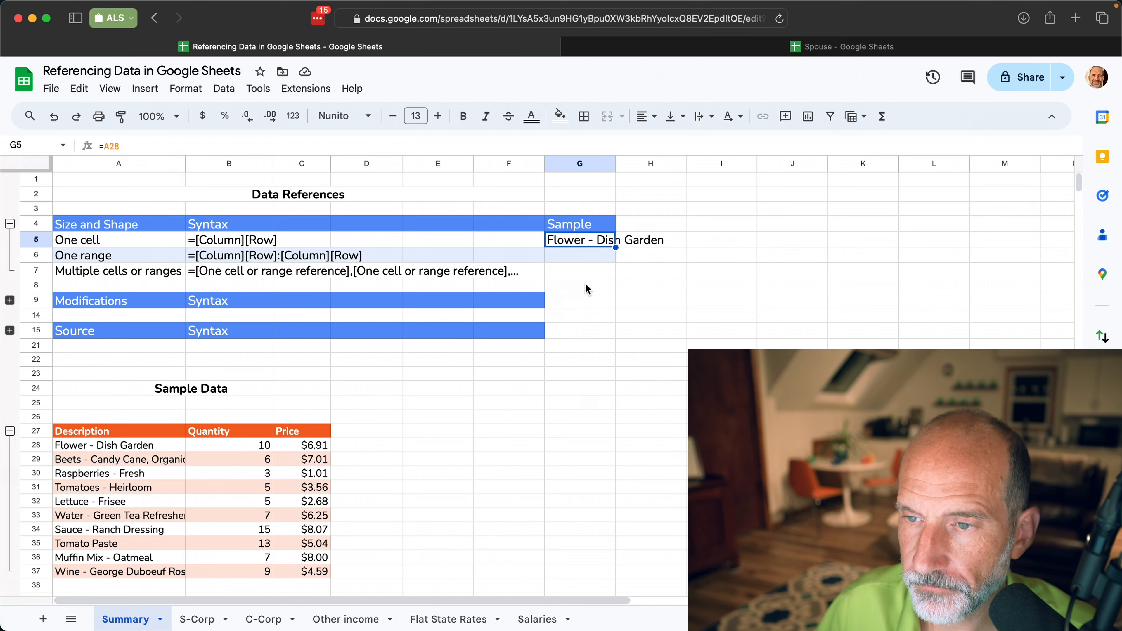
Try to reference the sample data range directly in G6 with =A28:C31.
{"action": "left_click", "coordinate": [582, 256]}
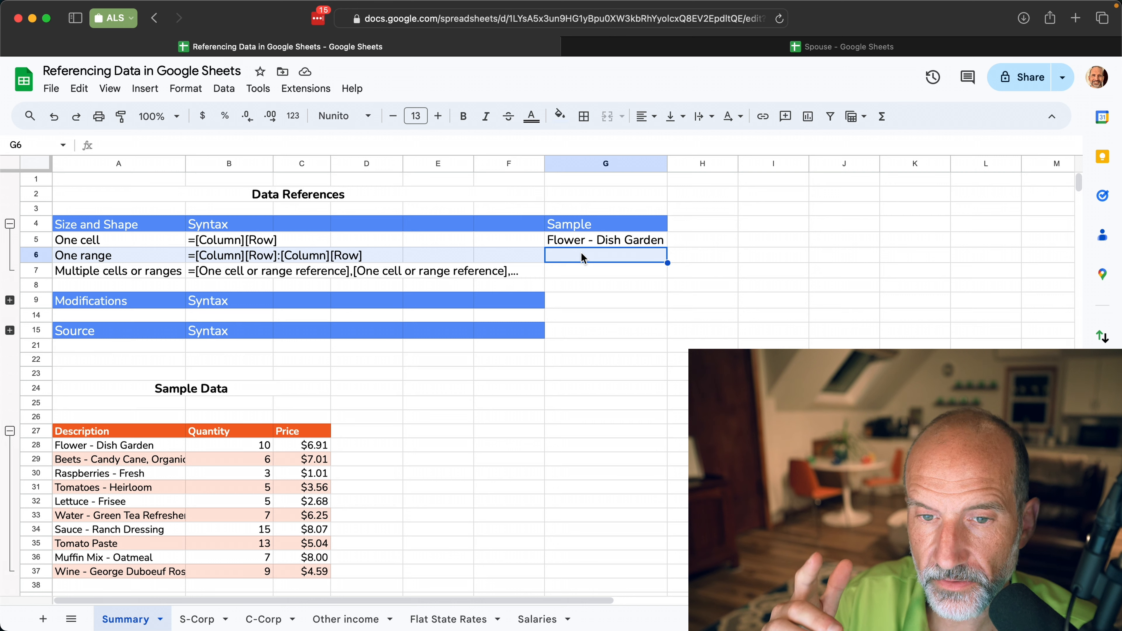
{"action": "left_click", "coordinate": [218, 259]}
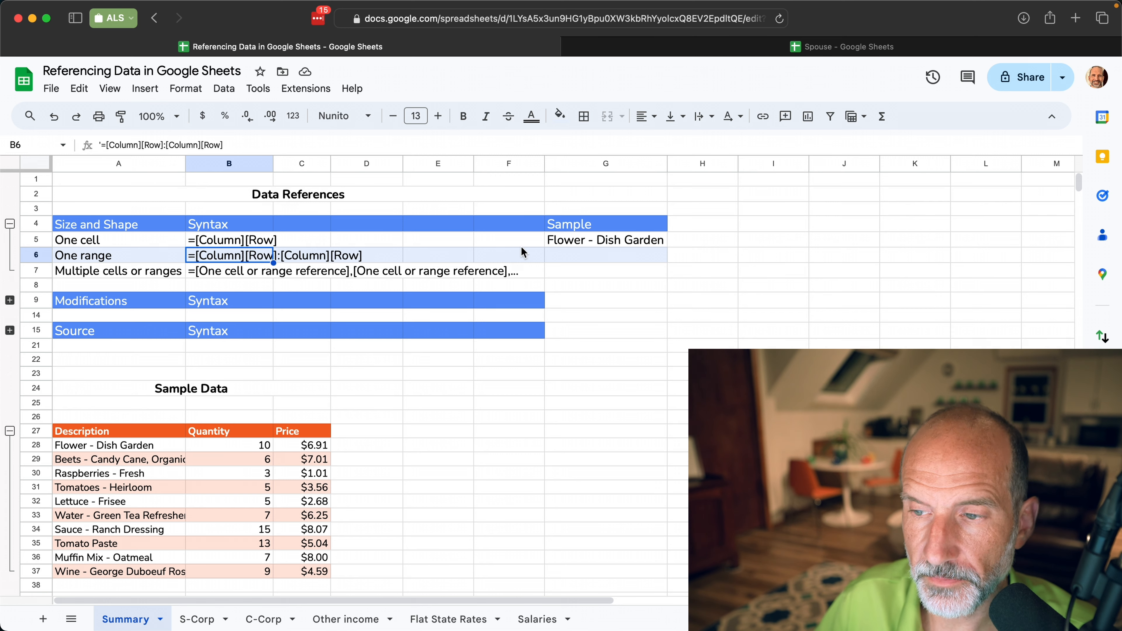
{"action": "left_click", "coordinate": [590, 257]}
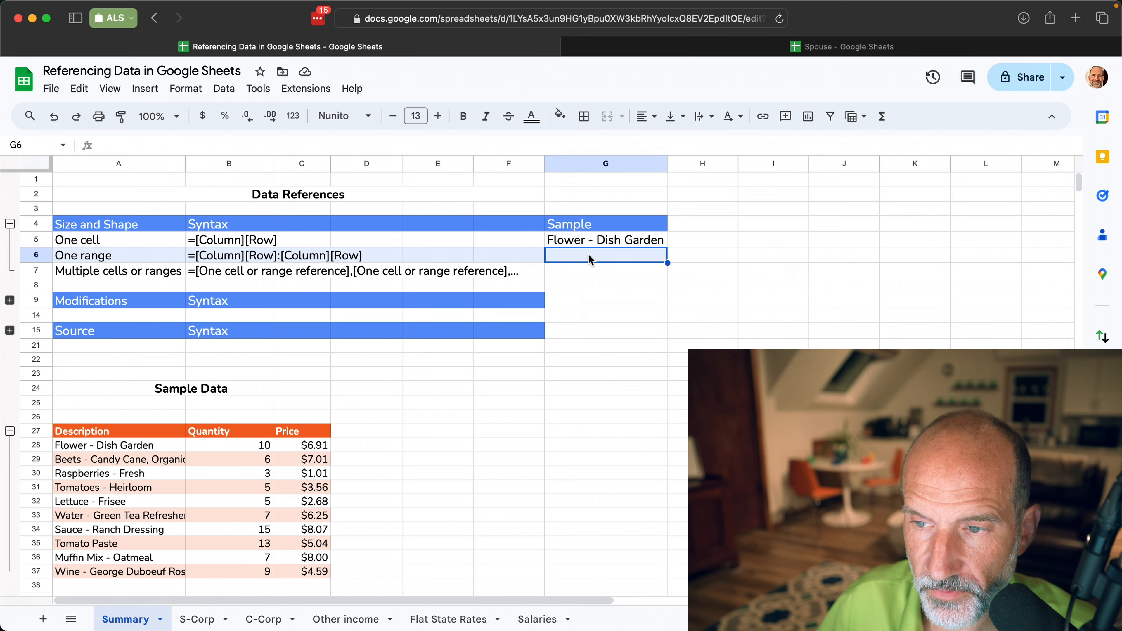
{"action": "left_click", "coordinate": [124, 452]}
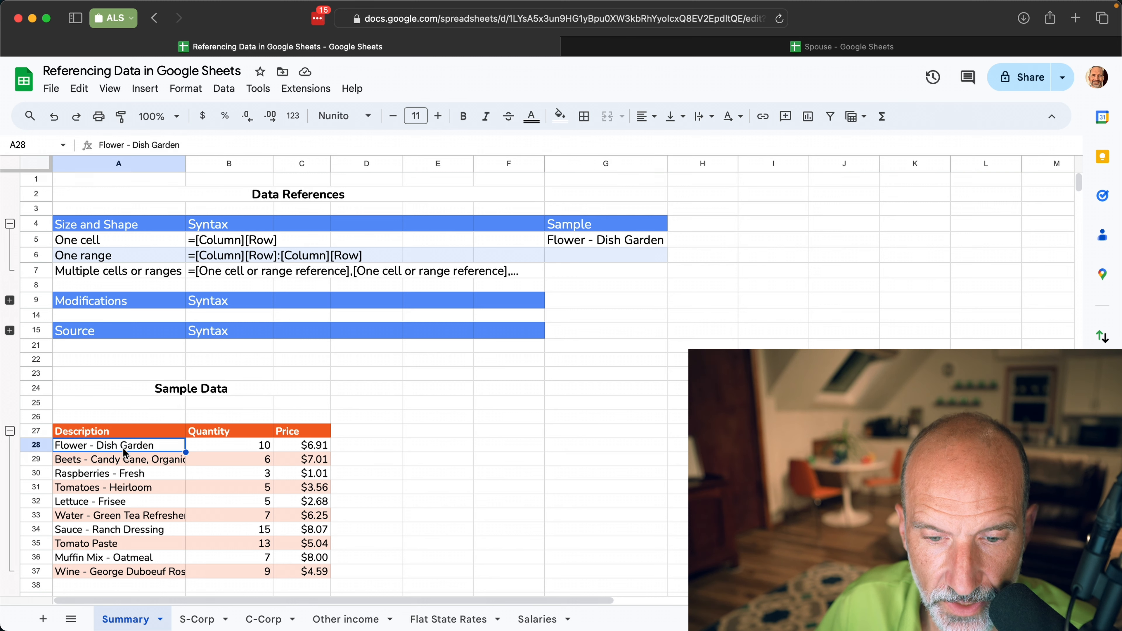
{"action": "left_click", "coordinate": [304, 489]}
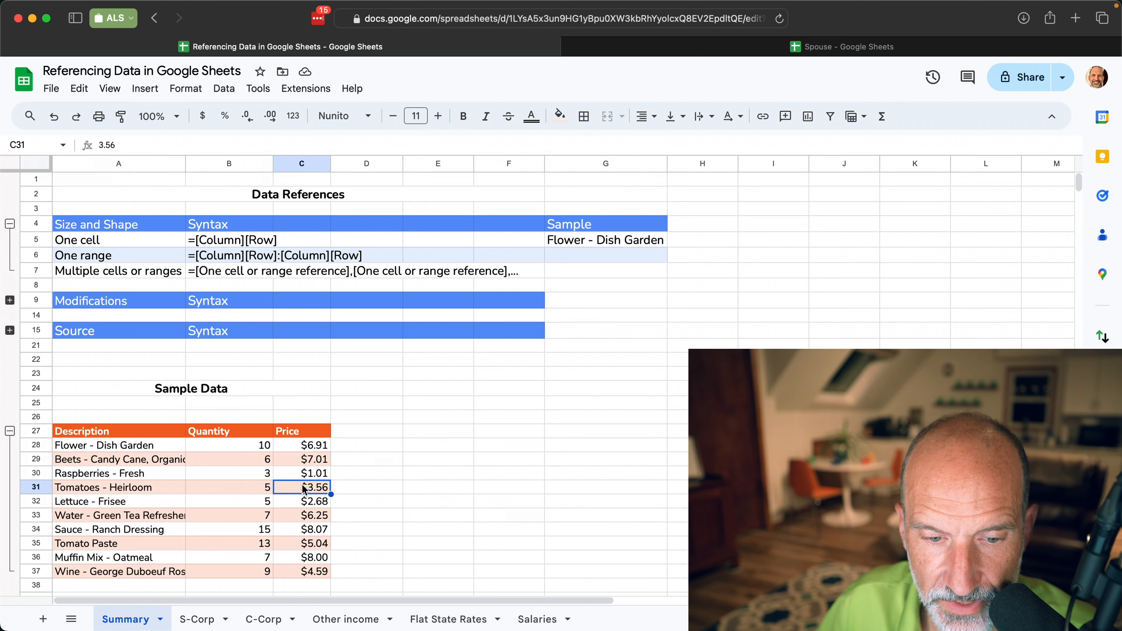
{"action": "left_click", "coordinate": [576, 261]}
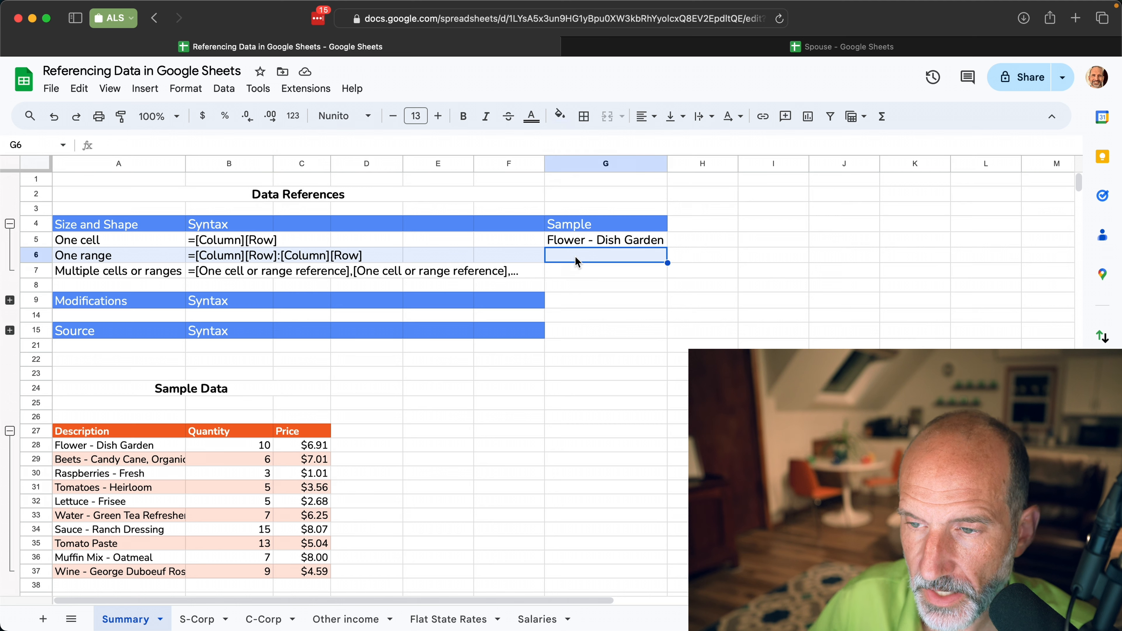
{"action": "type", "text": "="}
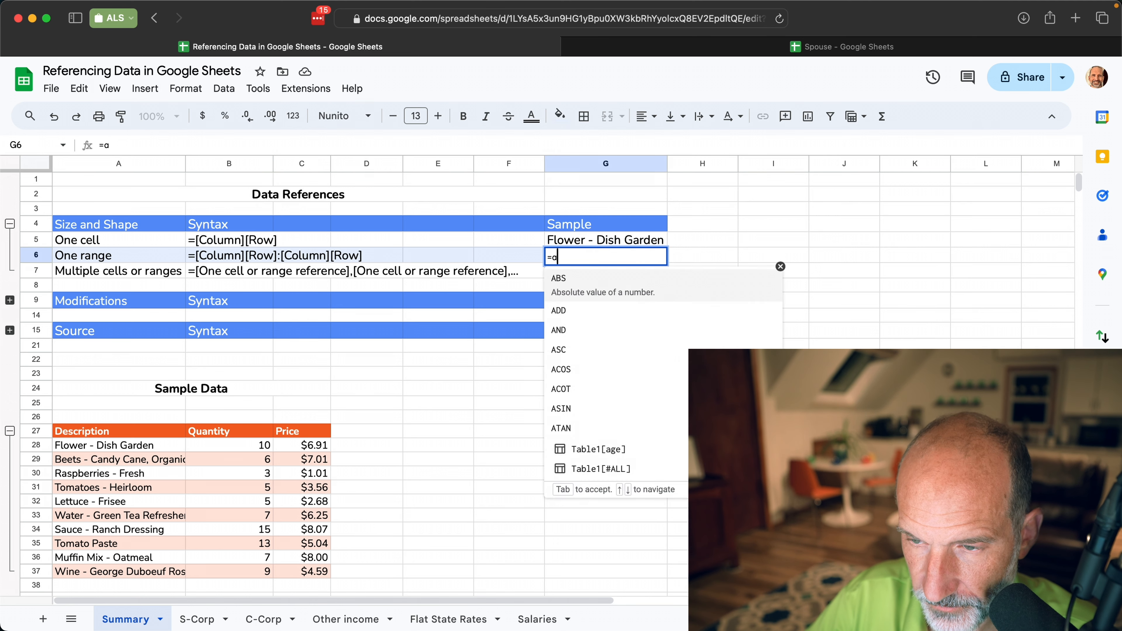
{"action": "type", "text": "A28"}
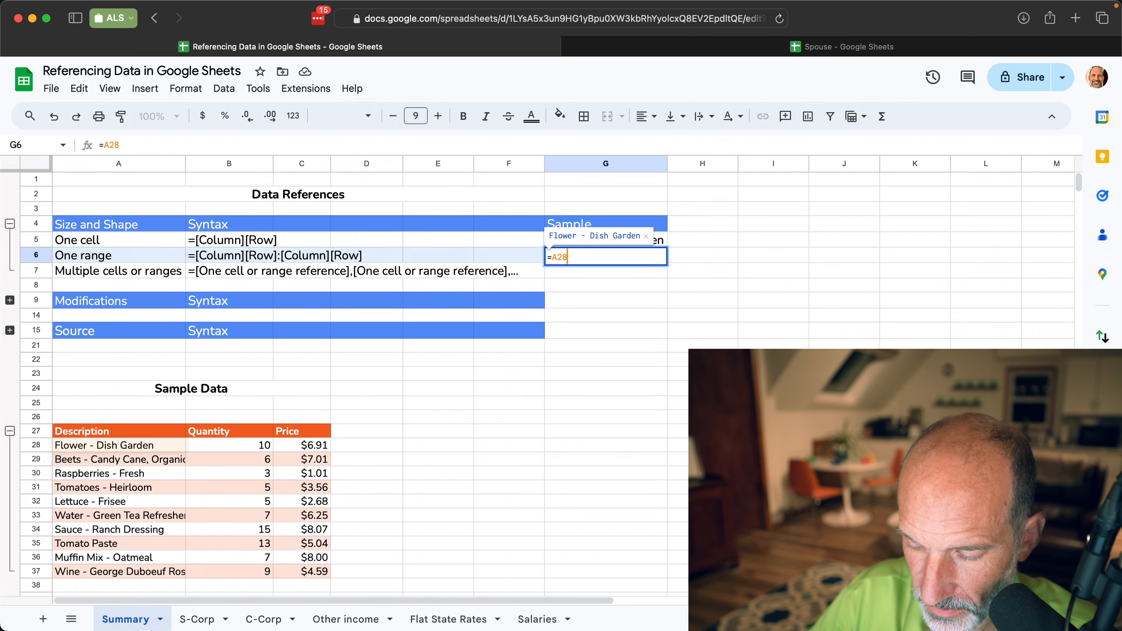
{"action": "type", "text": ":C"}
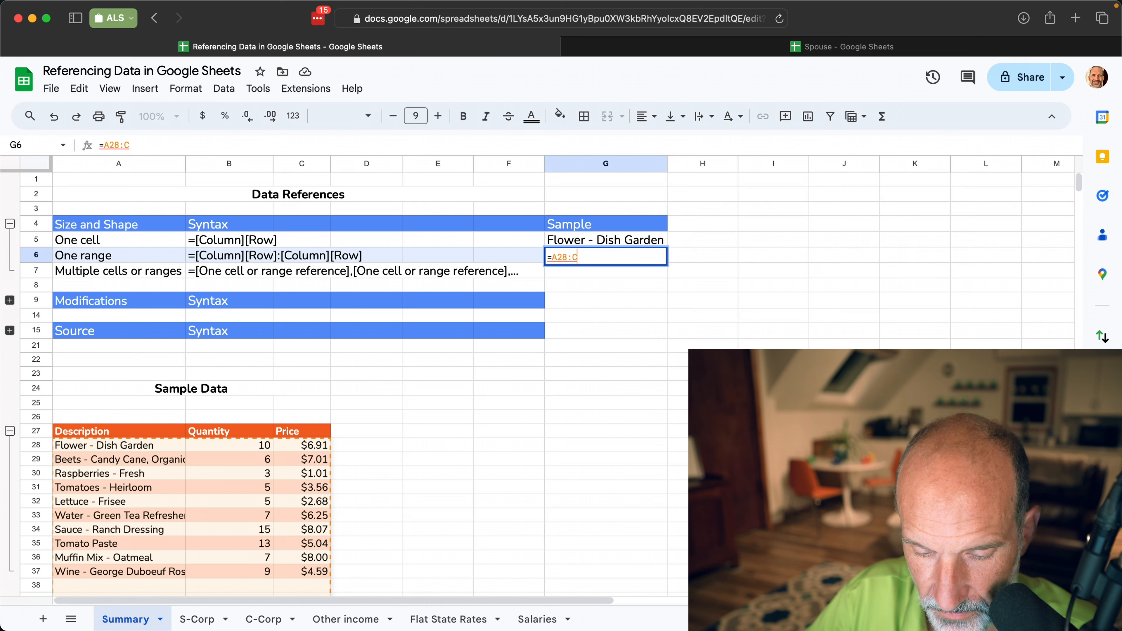
{"action": "type", "text": "37"}
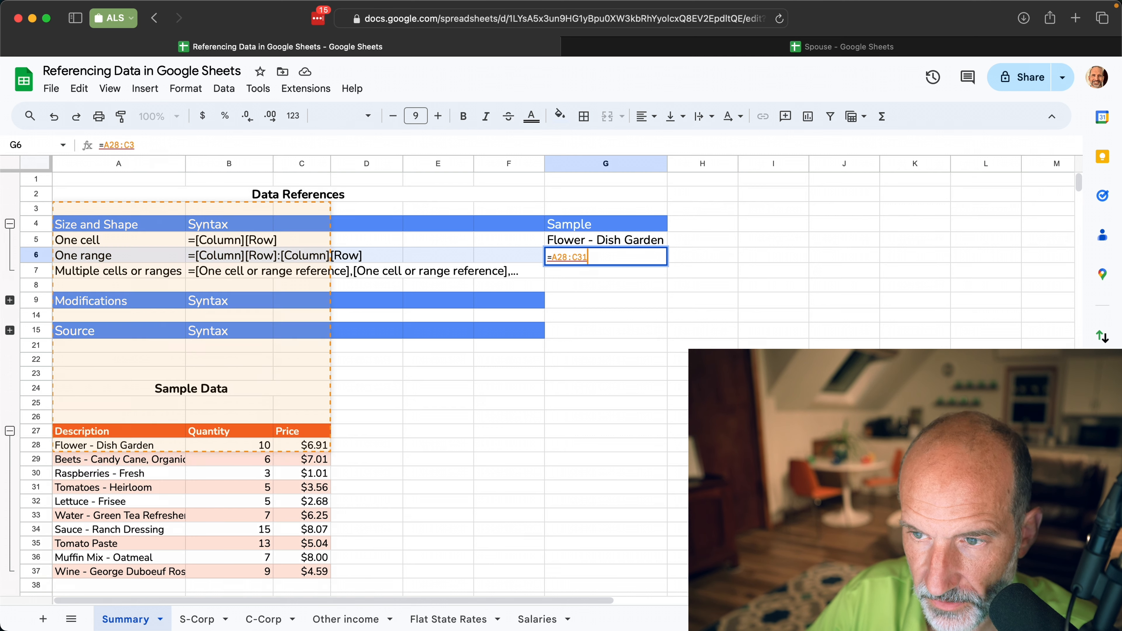
{"action": "key", "text": "Return"}
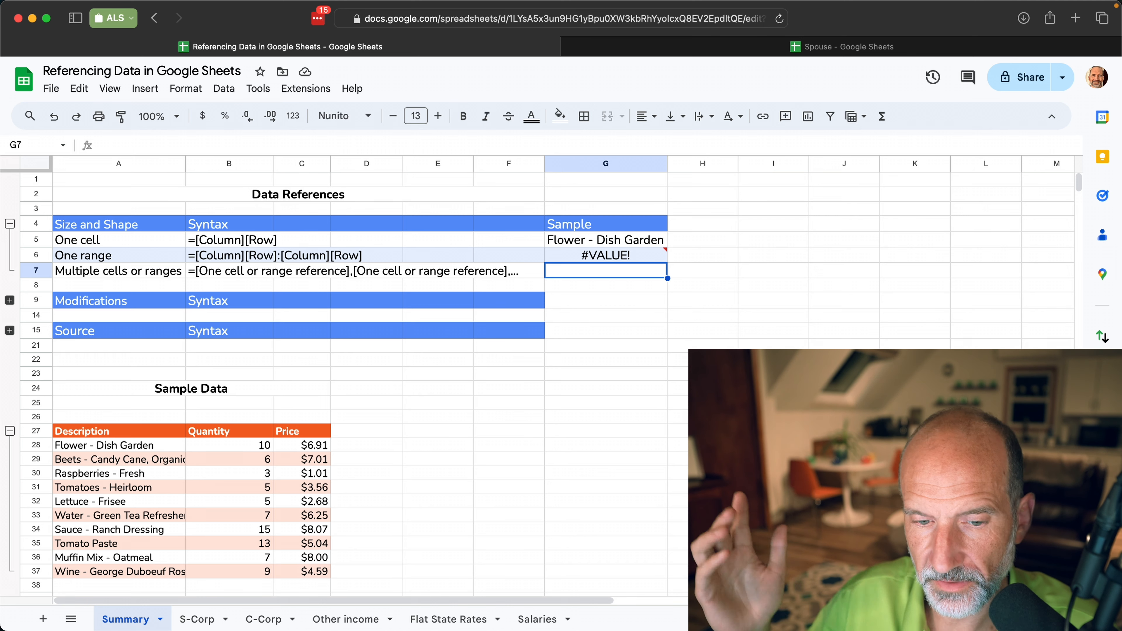
Try the array form ={A28:C31} in G6 and clear the cells G6:I9.
{"action": "left_click", "coordinate": [637, 257]}
{"action": "double_click", "coordinate": [637, 257]}
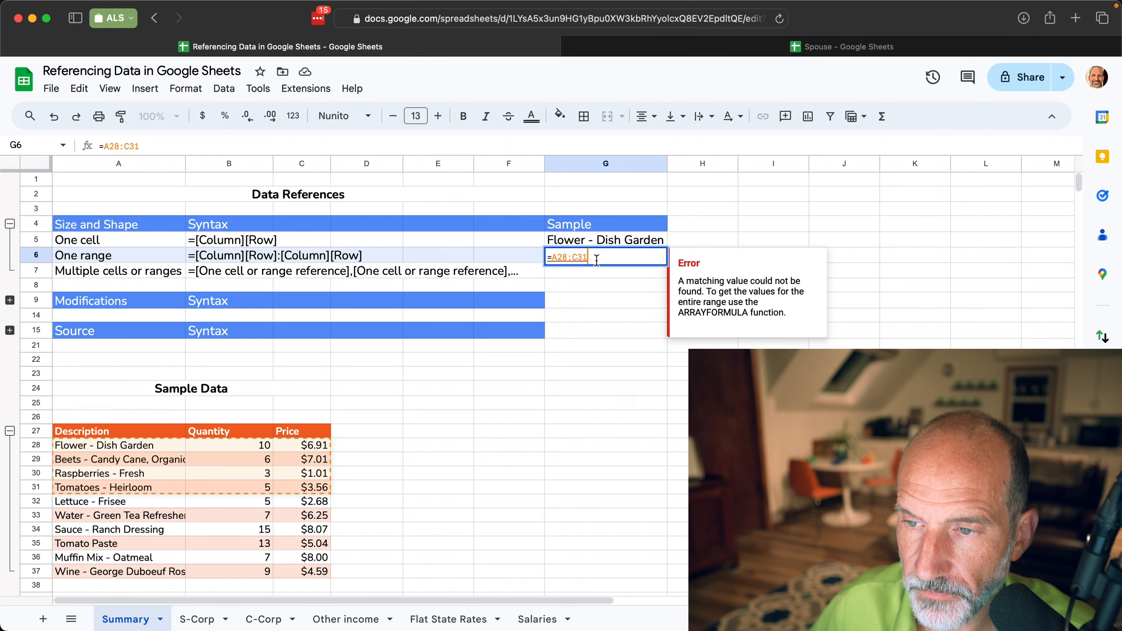
{"action": "left_click", "coordinate": [552, 257]}
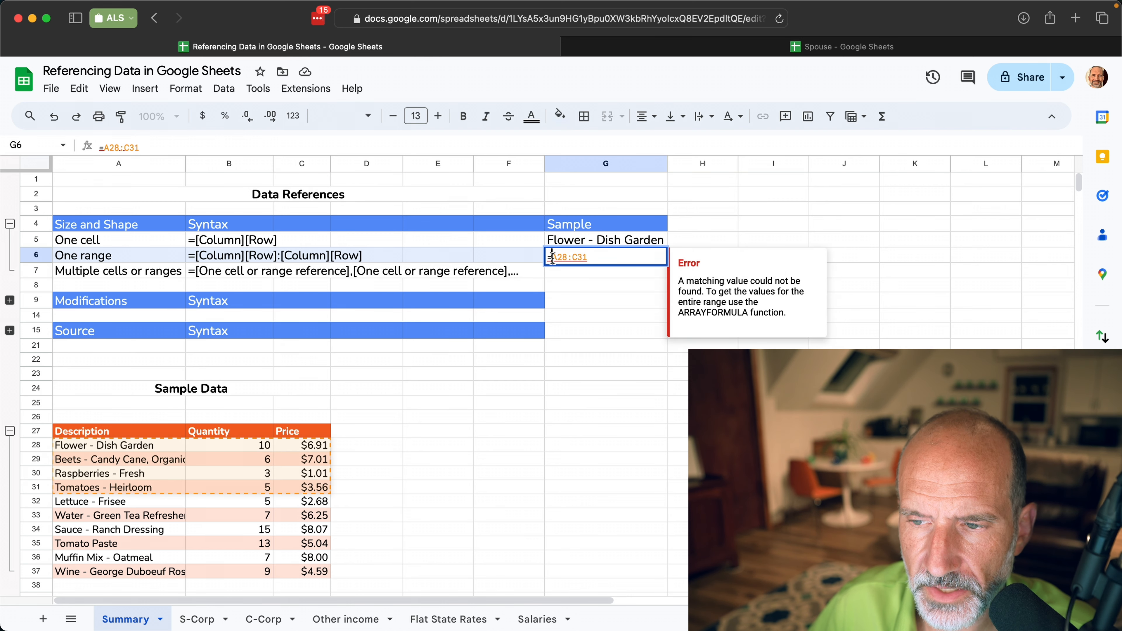
{"action": "type", "text": "{"}
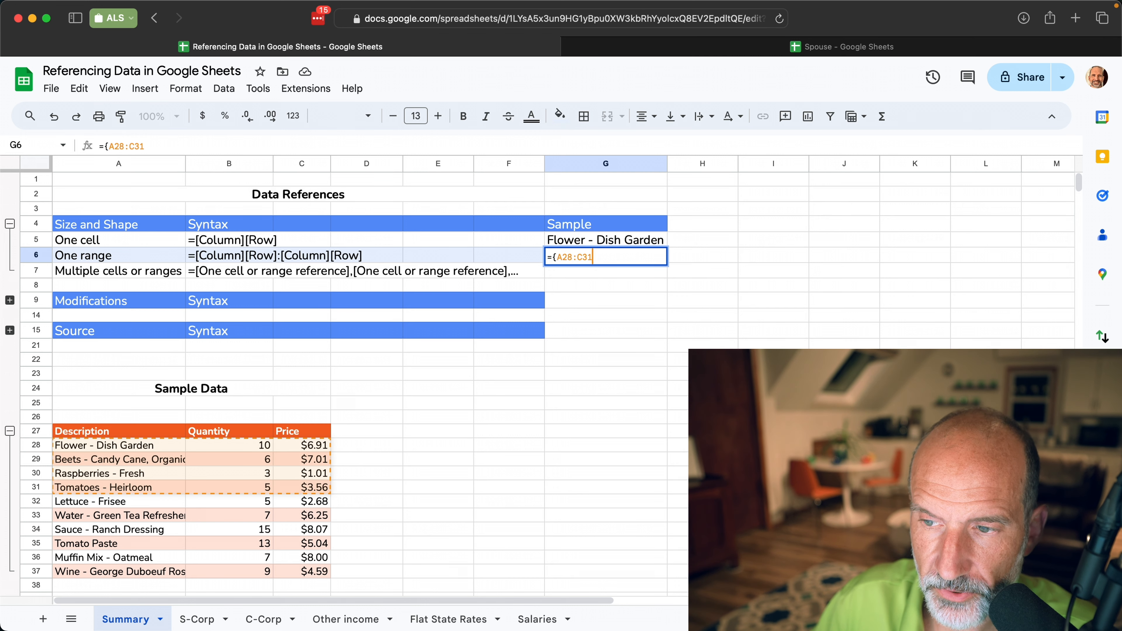
{"action": "type", "text": "}"}
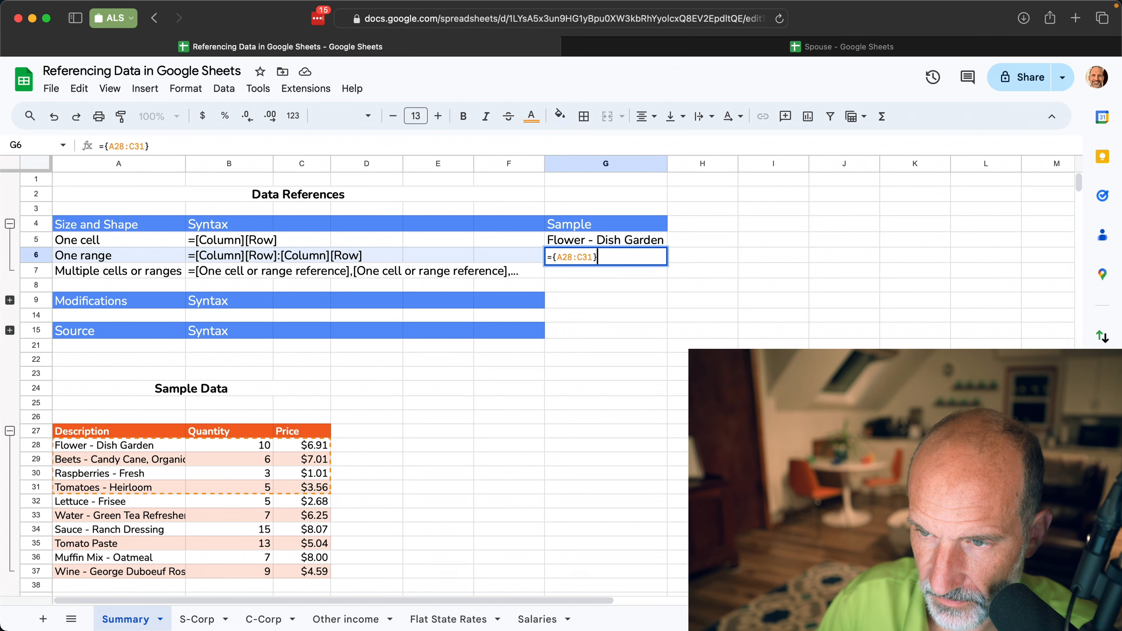
{"action": "key", "text": "Return"}
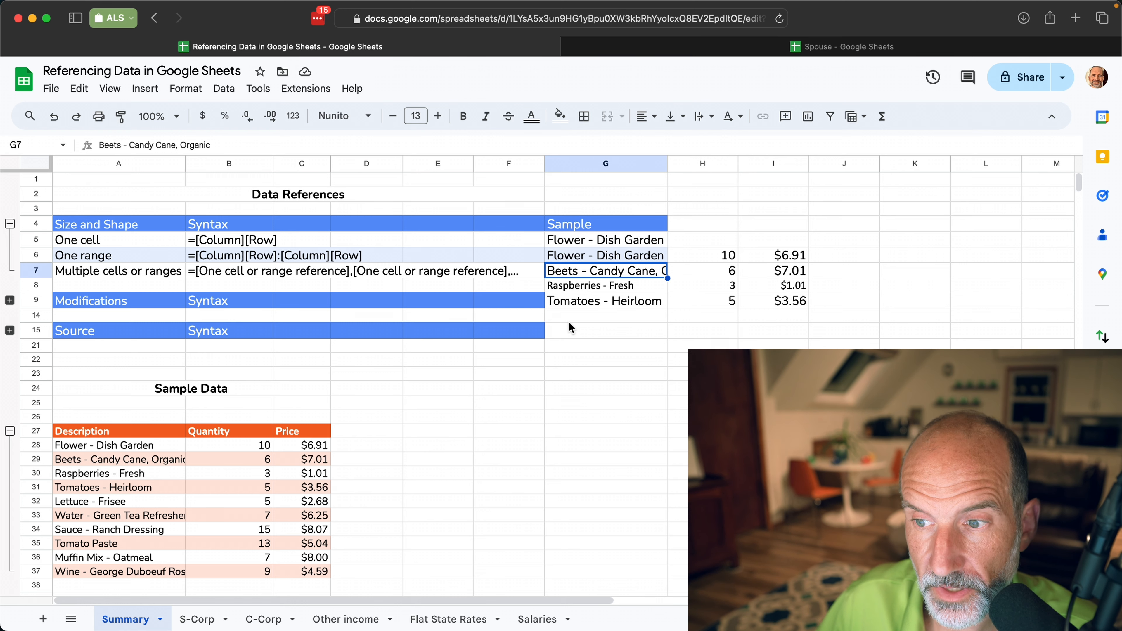
{"action": "left_click_drag", "start_coordinate": [631, 260], "coordinate": [796, 301]}
{"action": "key", "text": "Delete"}
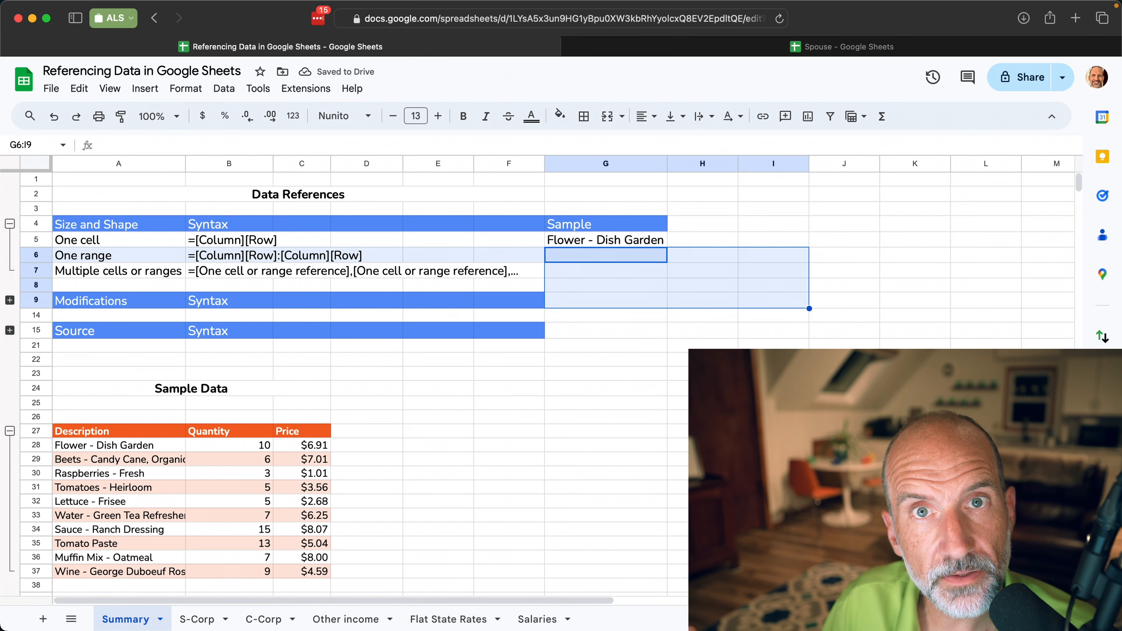
Total the sample prices in G6 with =SUM(C28:C37) as the one-range example.
{"action": "left_click", "coordinate": [603, 257]}
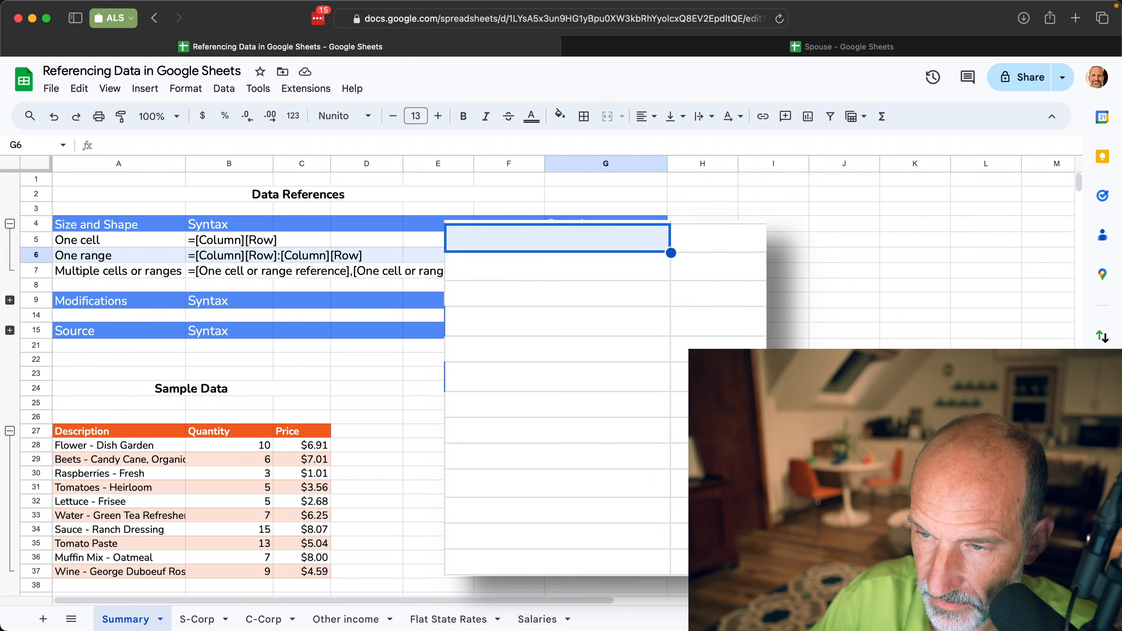
{"action": "type", "text": "="}
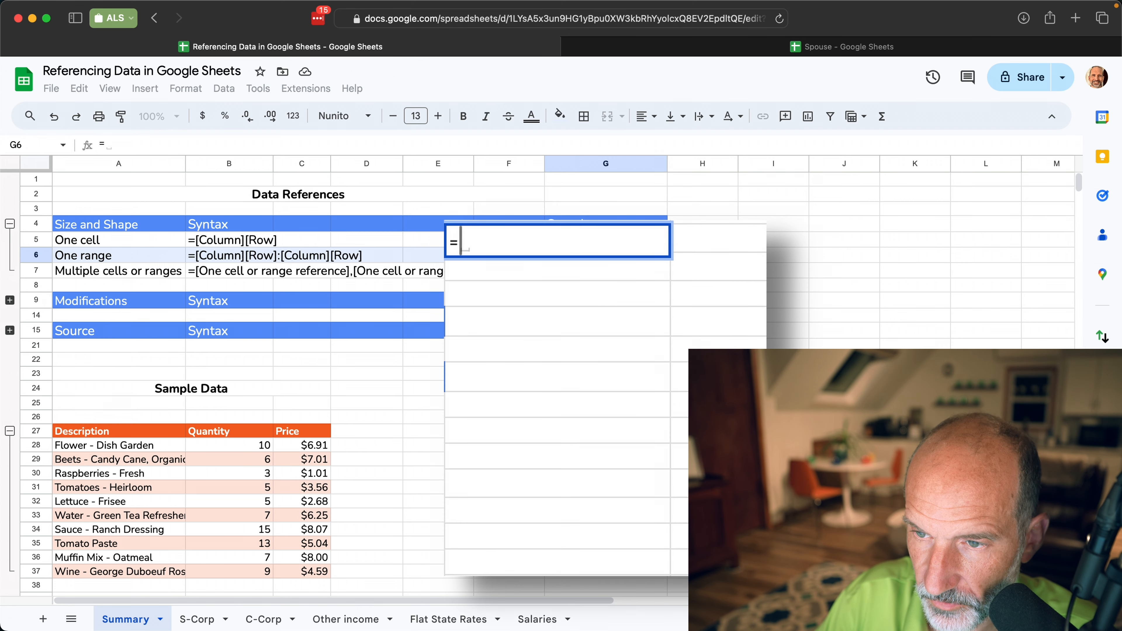
{"action": "type", "text": "SUM"}
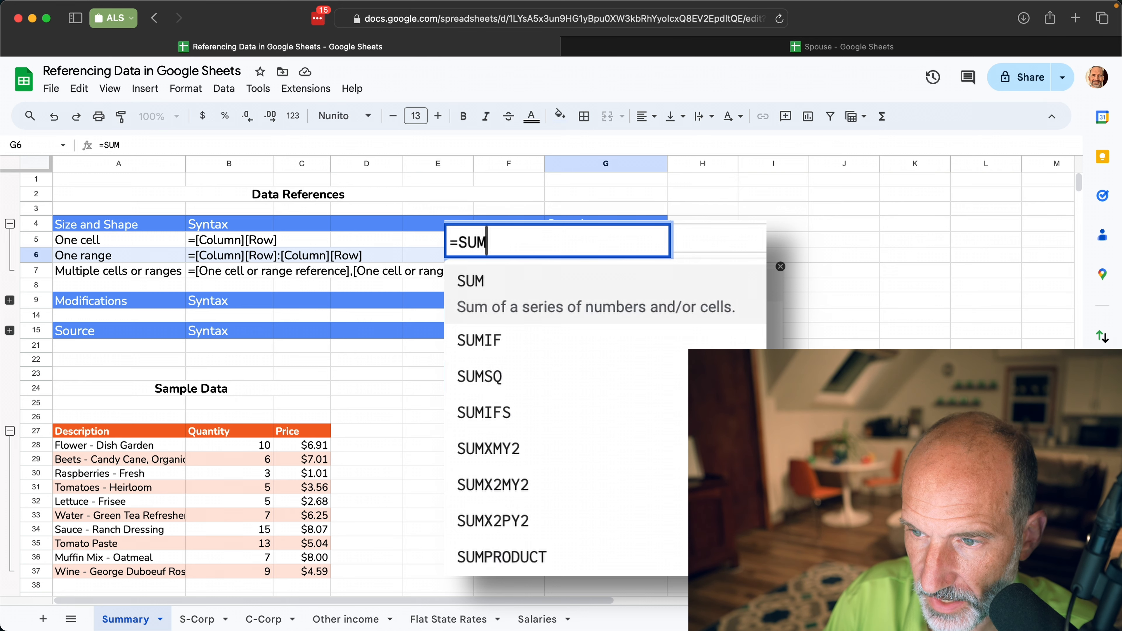
{"action": "type", "text": "("}
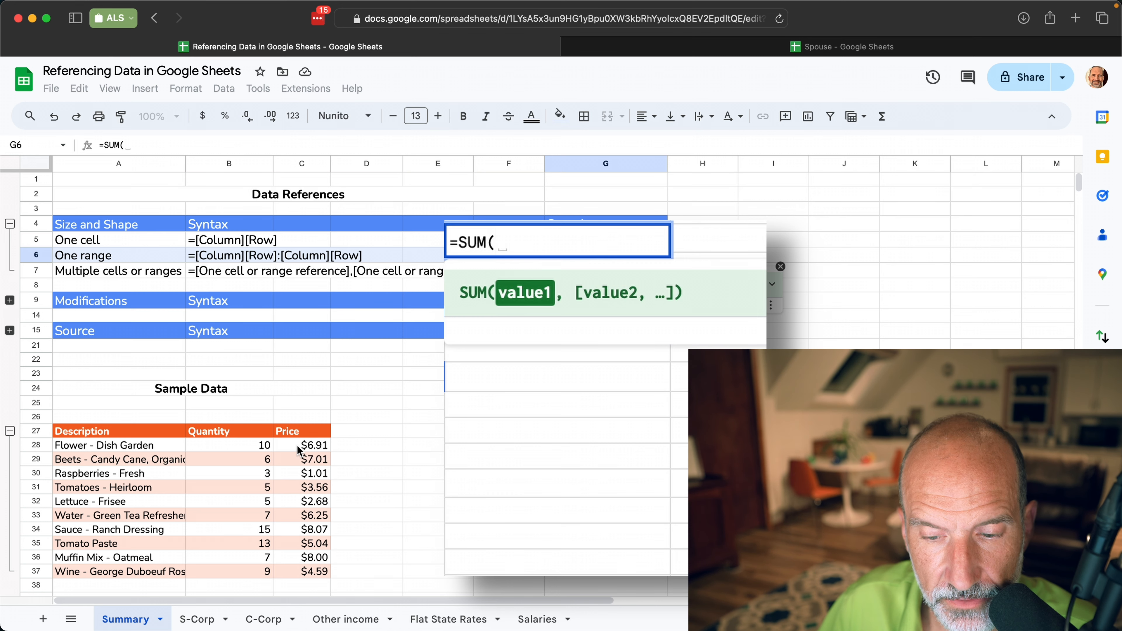
{"action": "left_click_drag", "start_coordinate": [299, 450], "coordinate": [315, 580]}
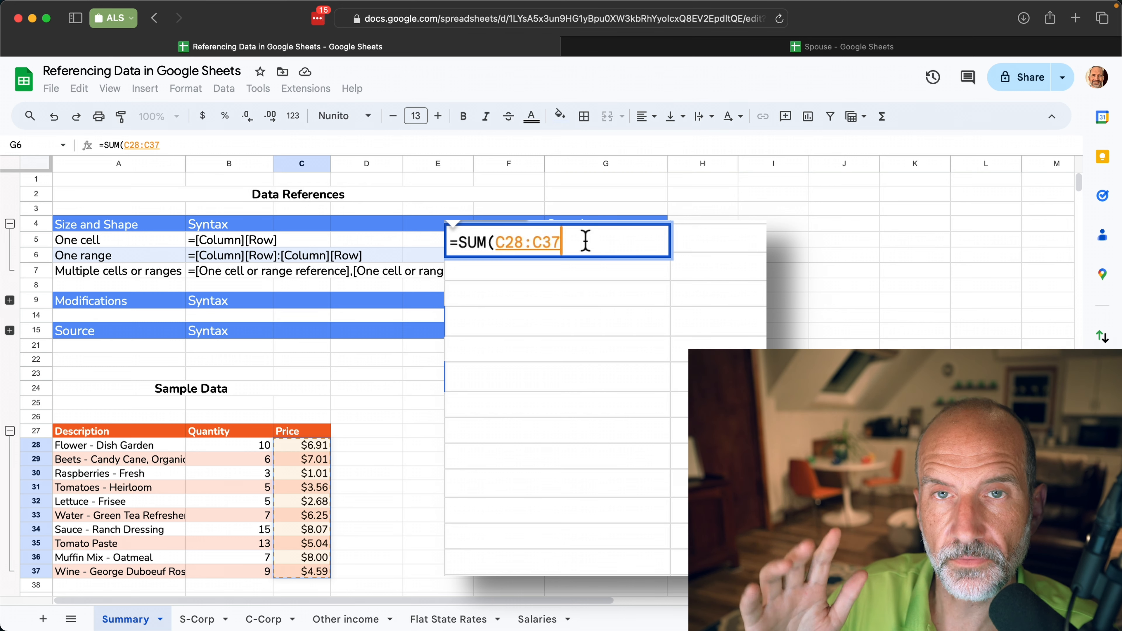
{"action": "type", "text": ")"}
{"action": "key", "text": "Return"}
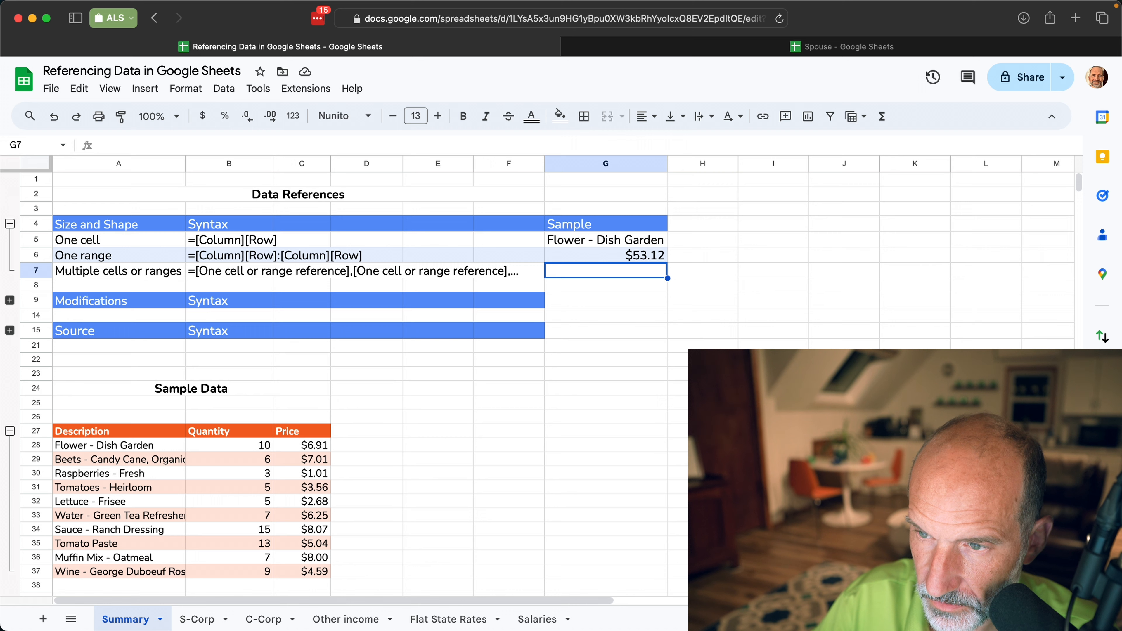
Average several separate quantities in G7 with =average(B28,B31,B33:B35) and review the references in that formula.
{"action": "type", "text": "="}
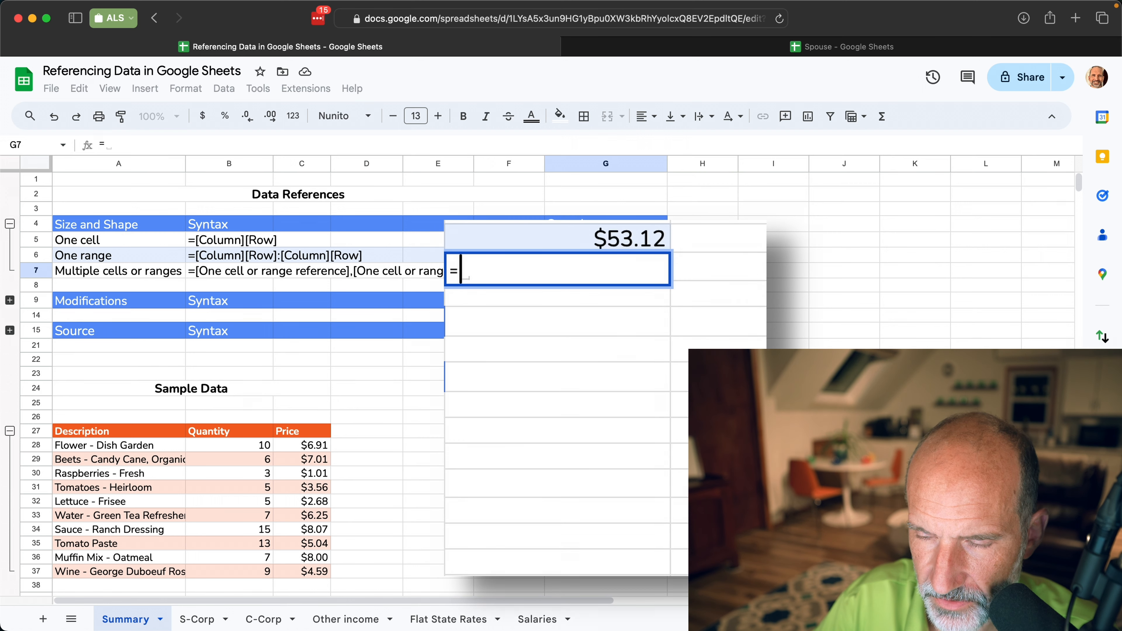
{"action": "type", "text": "average("}
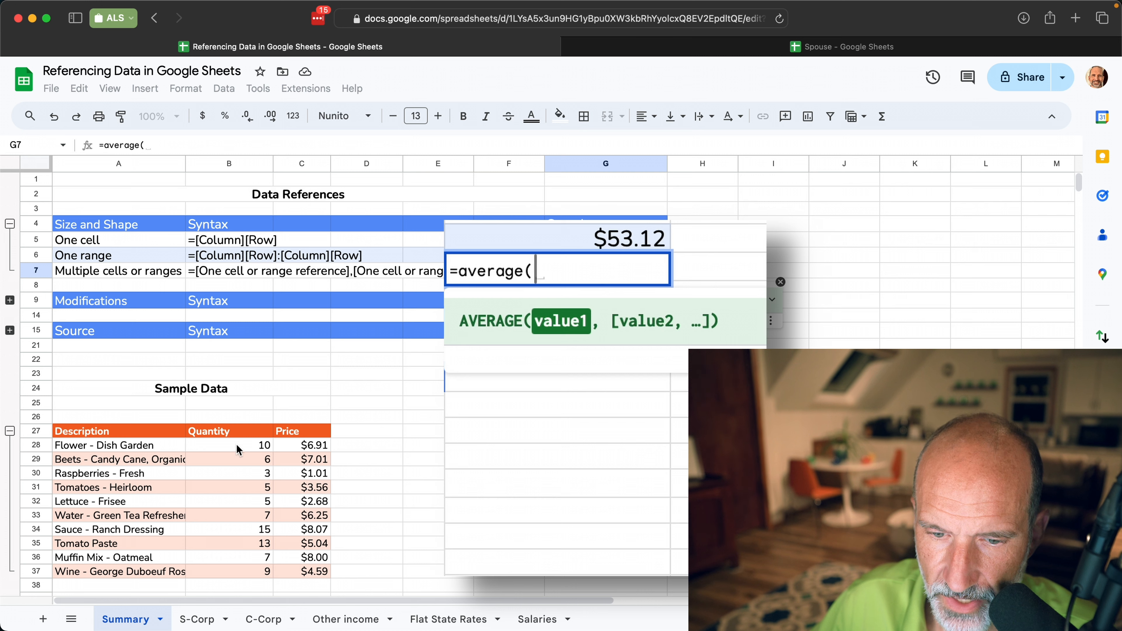
{"action": "left_click", "coordinate": [260, 449]}
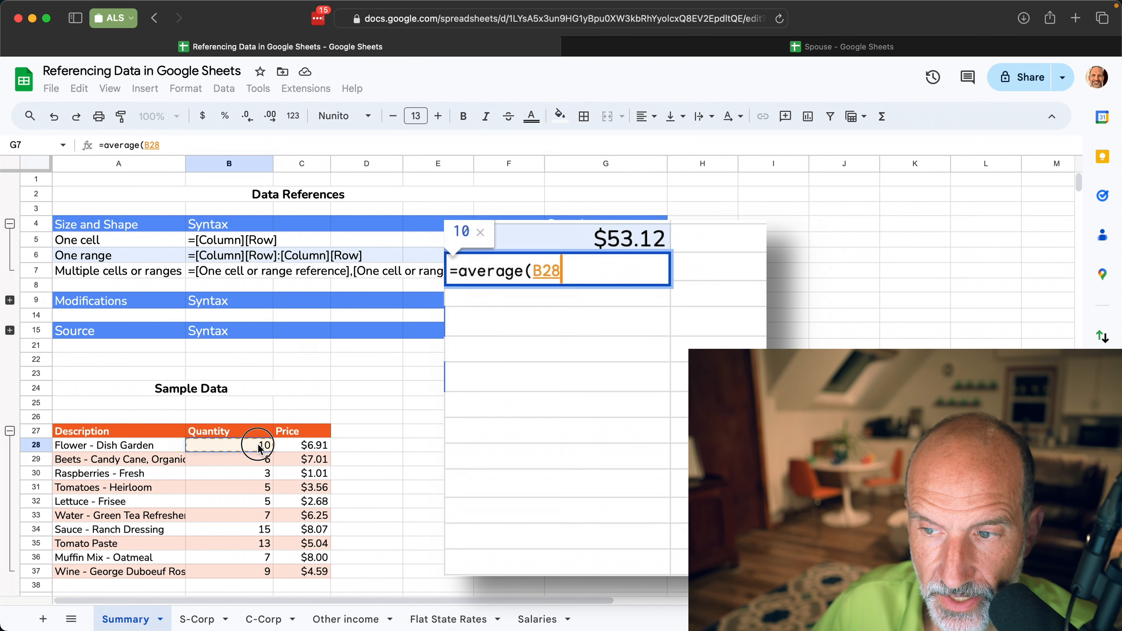
{"action": "type", "text": ","}
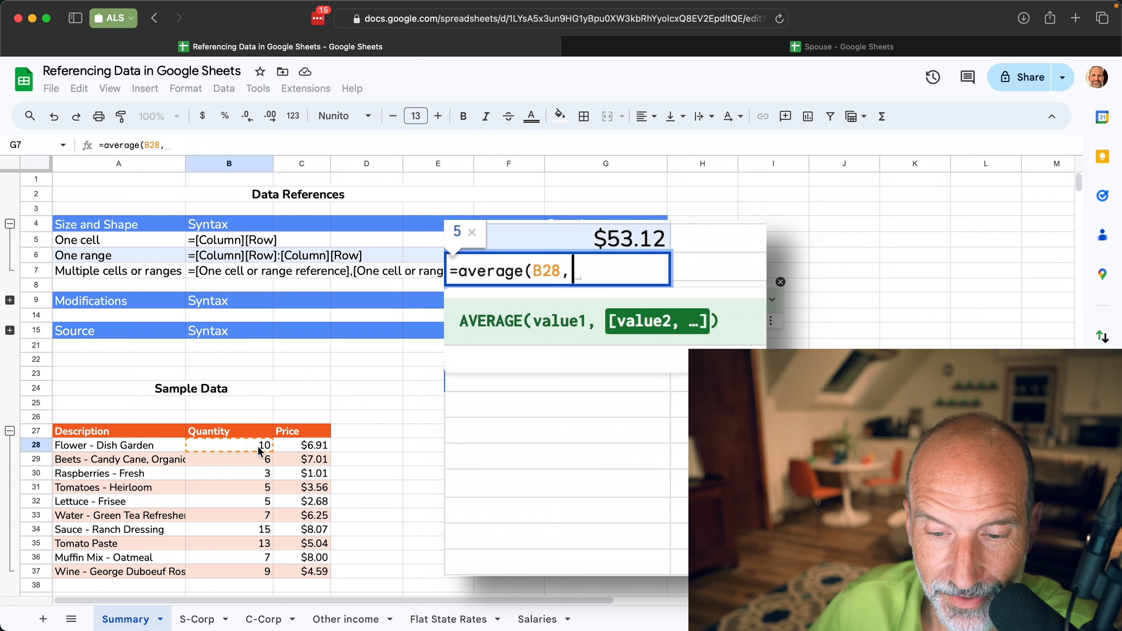
{"action": "left_click", "coordinate": [269, 489]}
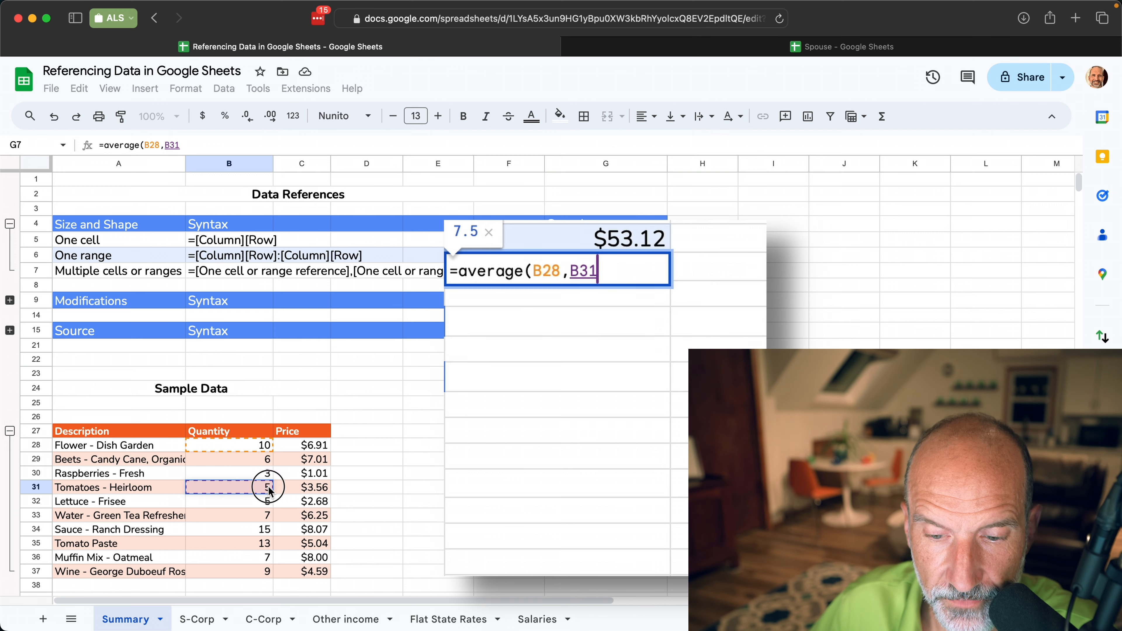
{"action": "type", "text": ","}
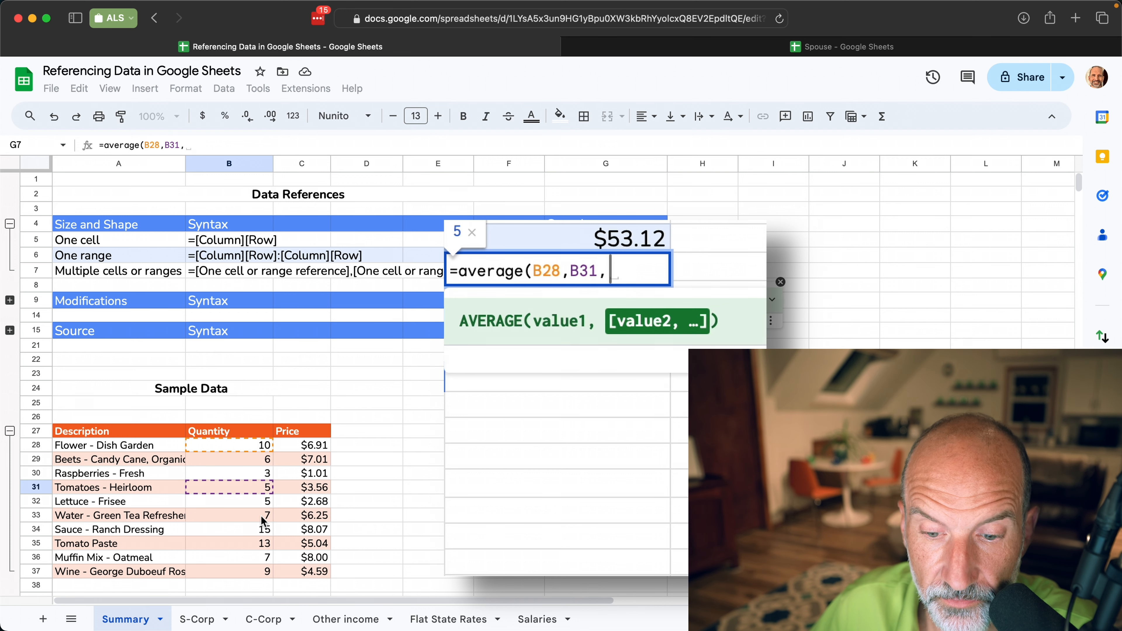
{"action": "left_click_drag", "start_coordinate": [263, 516], "coordinate": [263, 539]}
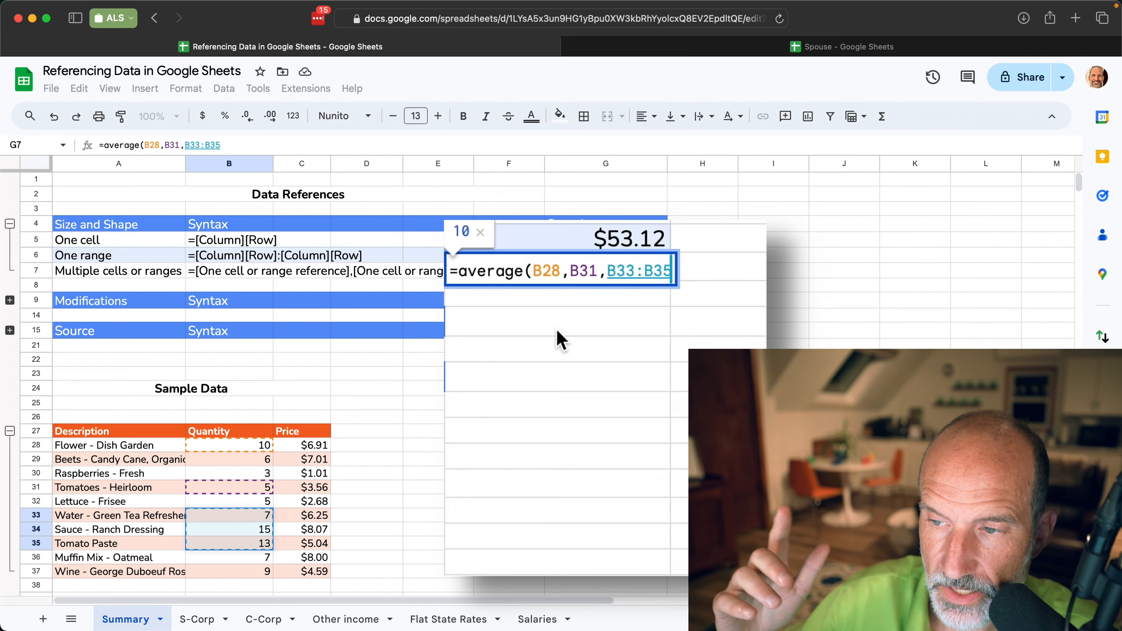
{"action": "type", "text": ")"}
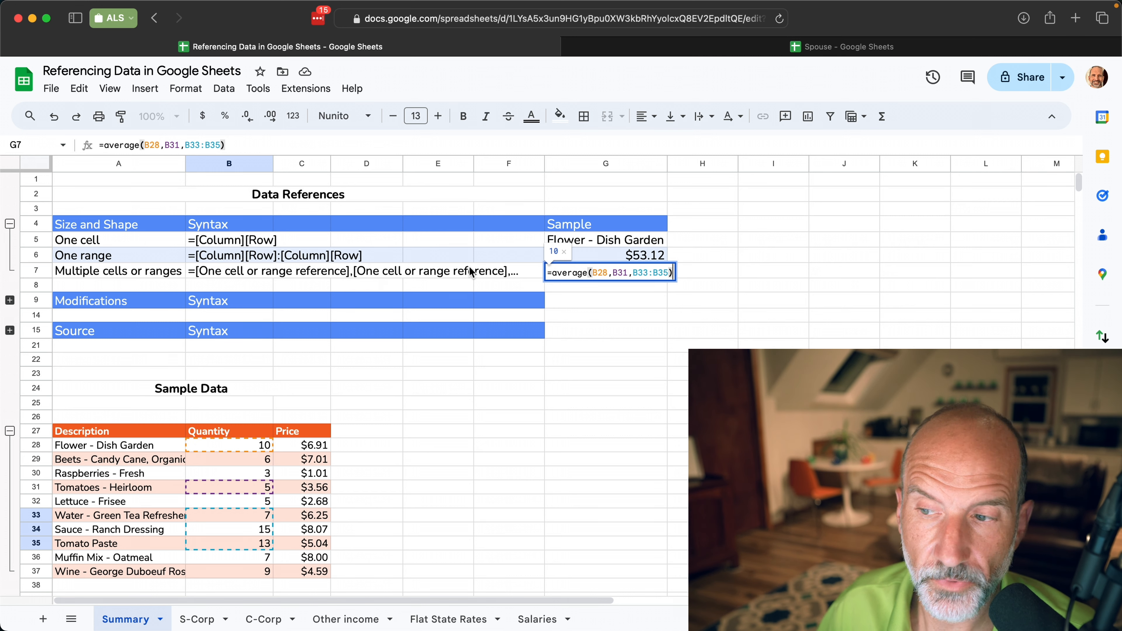
{"action": "key", "text": "Return"}
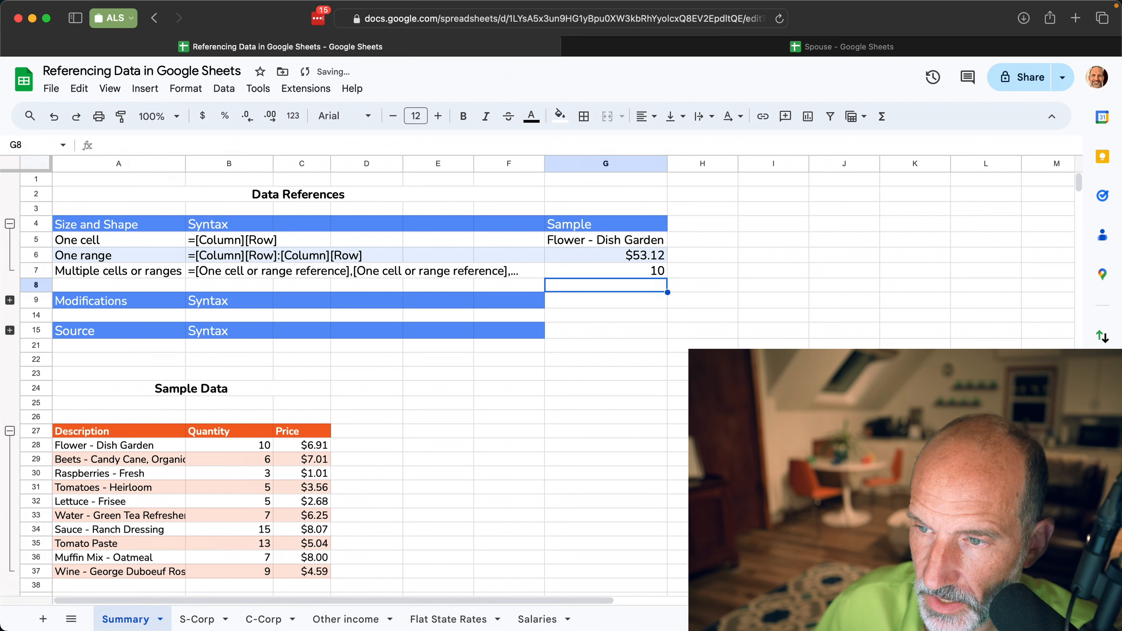
{"action": "double_click", "coordinate": [596, 269]}
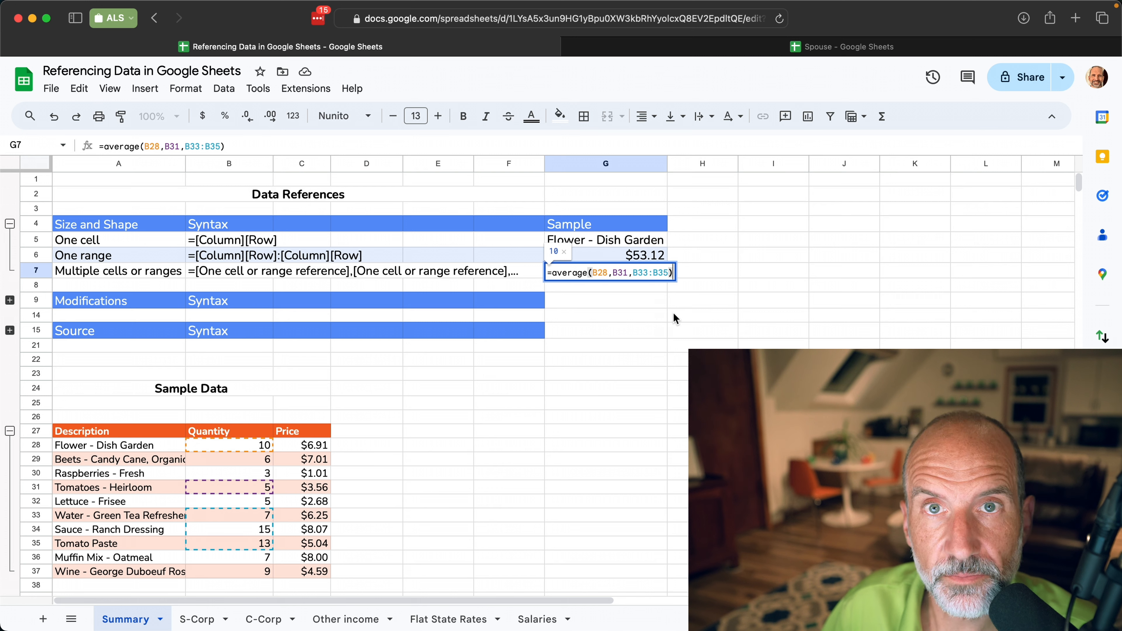
{"action": "key", "text": "Escape"}
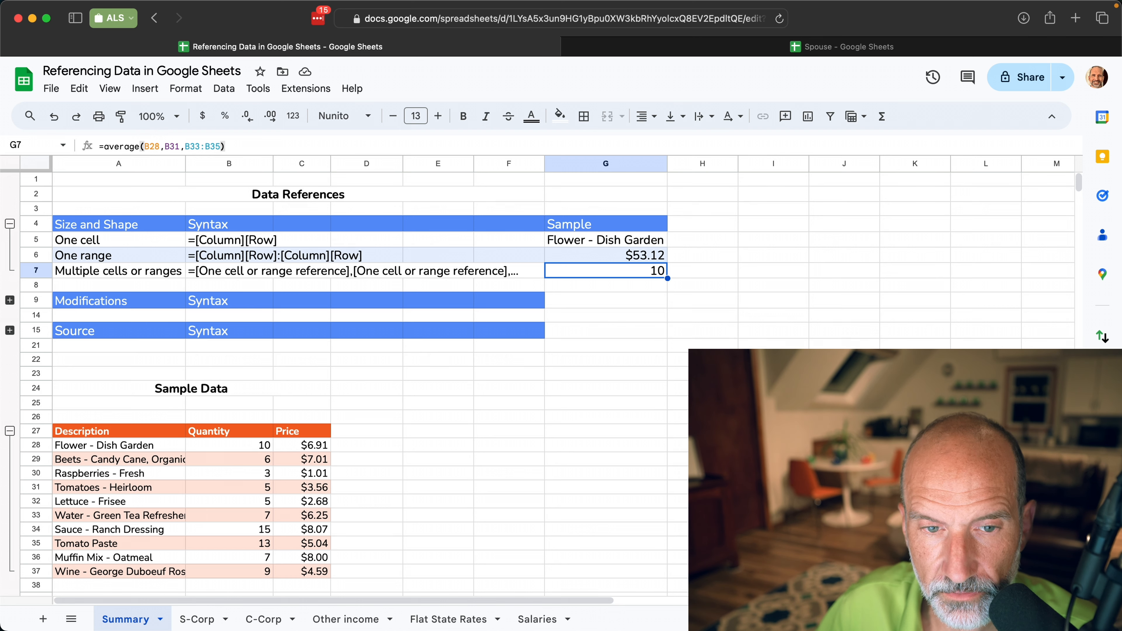
Collapse the Size and Shape row group and expand the Modifications row group.
{"action": "left_click", "coordinate": [9, 224]}
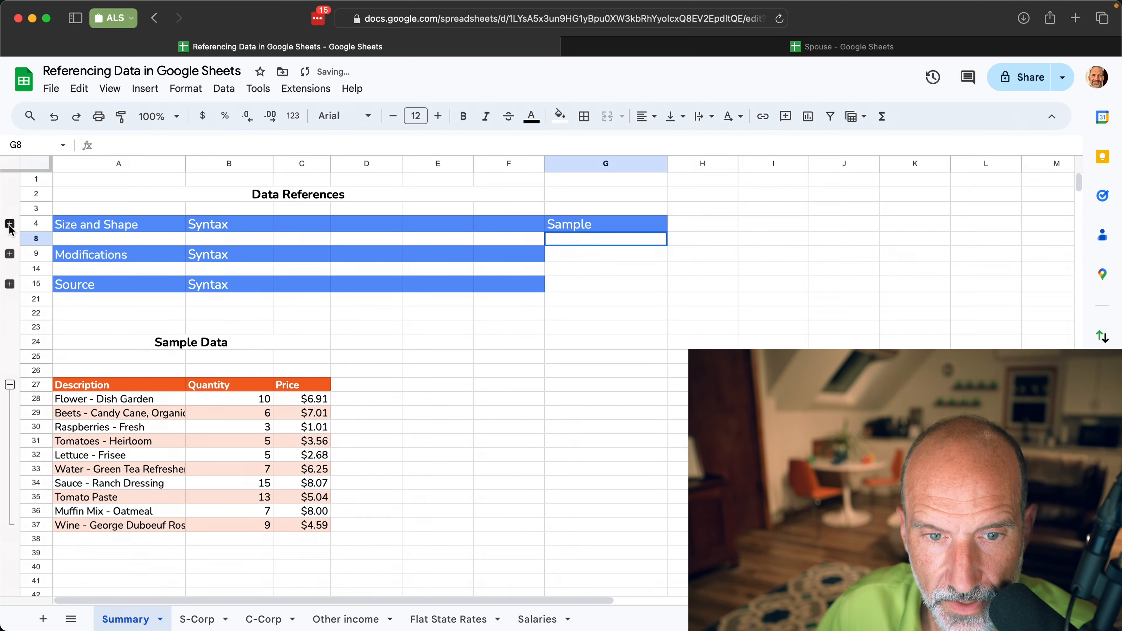
{"action": "left_click", "coordinate": [11, 254]}
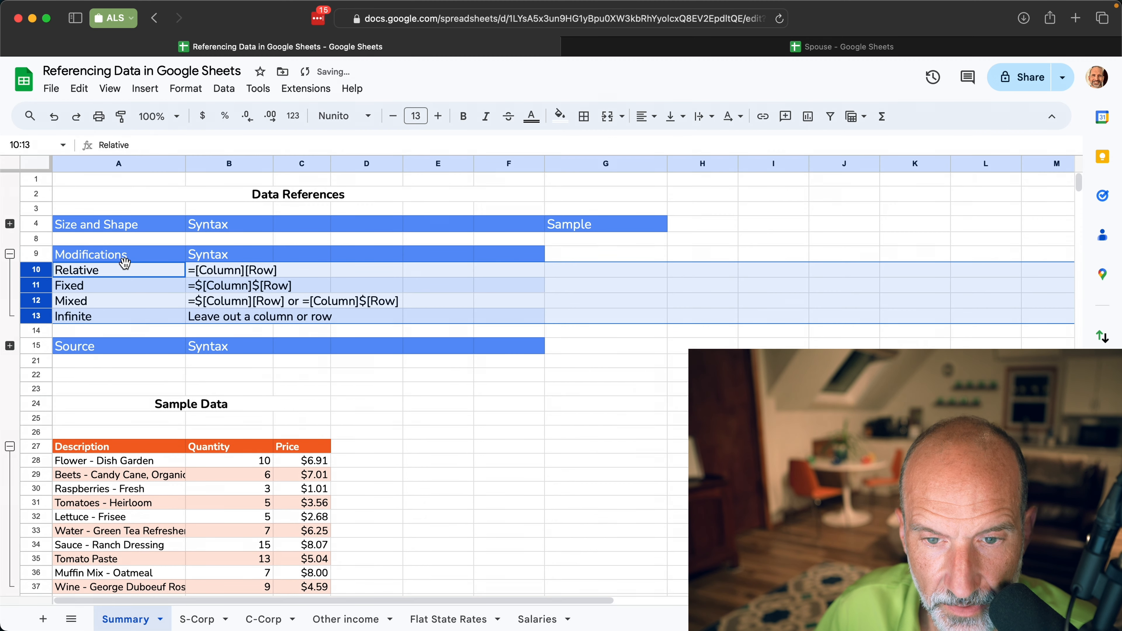
{"action": "left_click", "coordinate": [145, 276]}
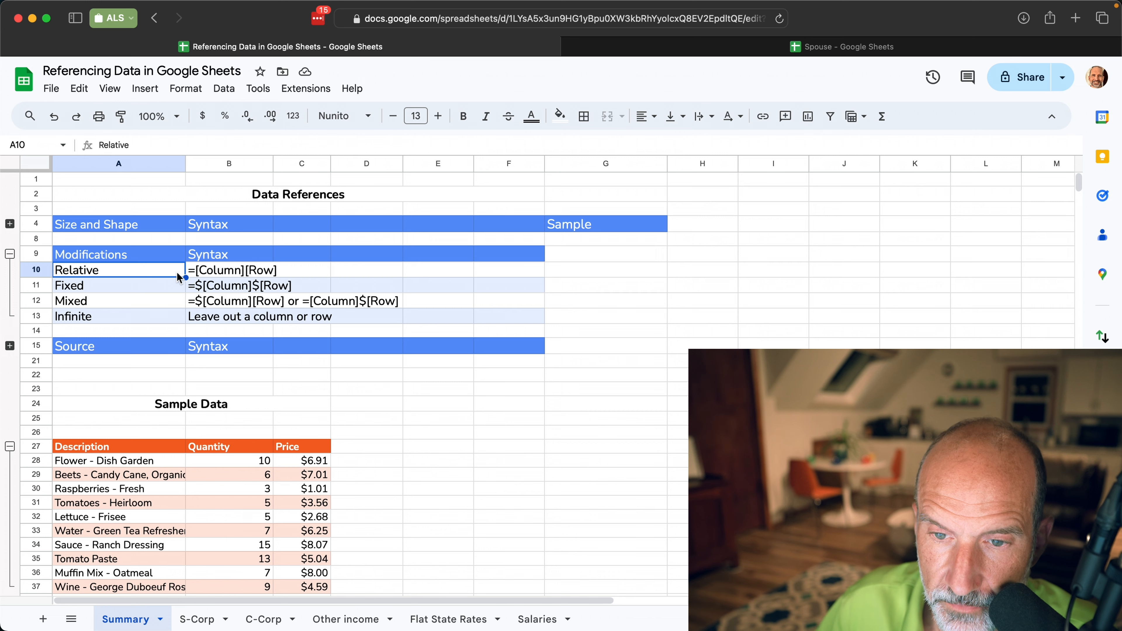
{"action": "left_click", "coordinate": [602, 273]}
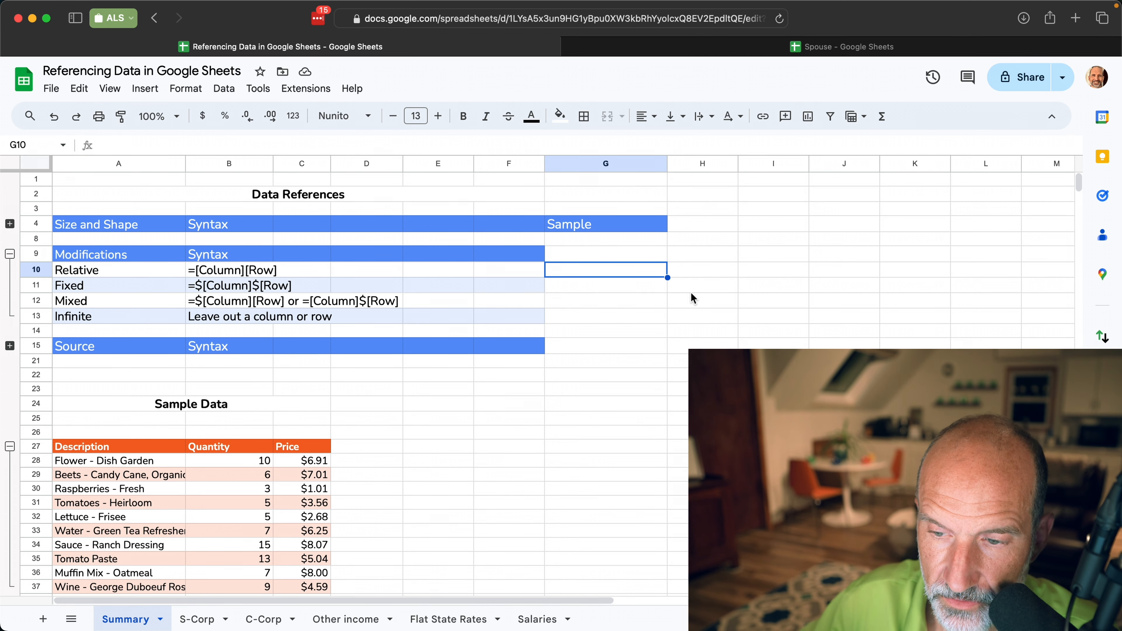
{"action": "left_click", "coordinate": [562, 446]}
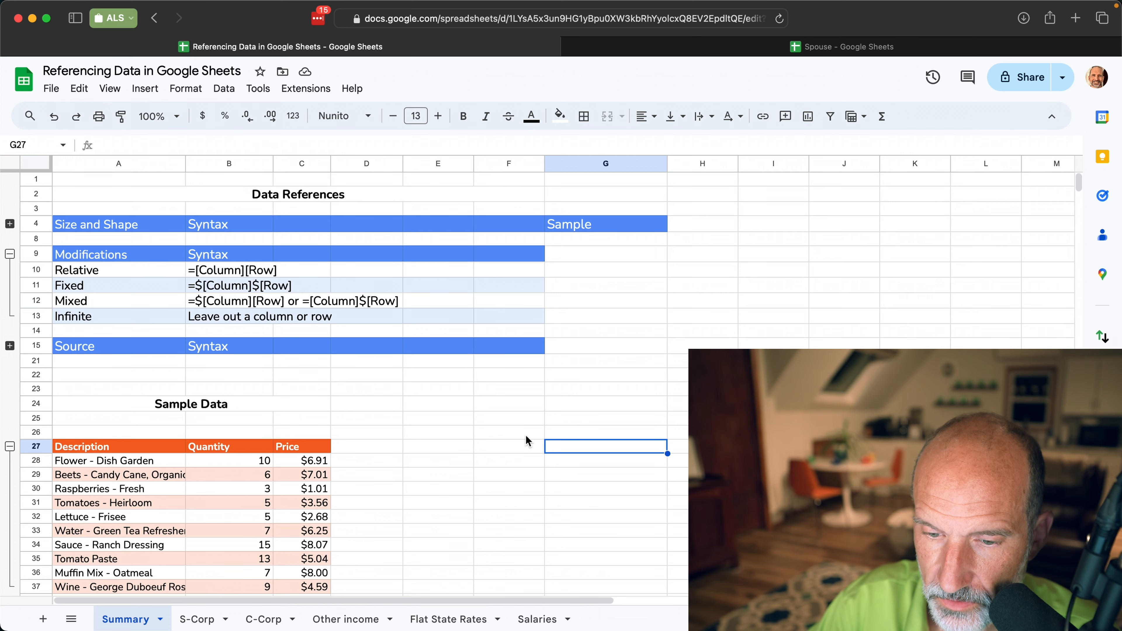
{"action": "type", "text": "="}
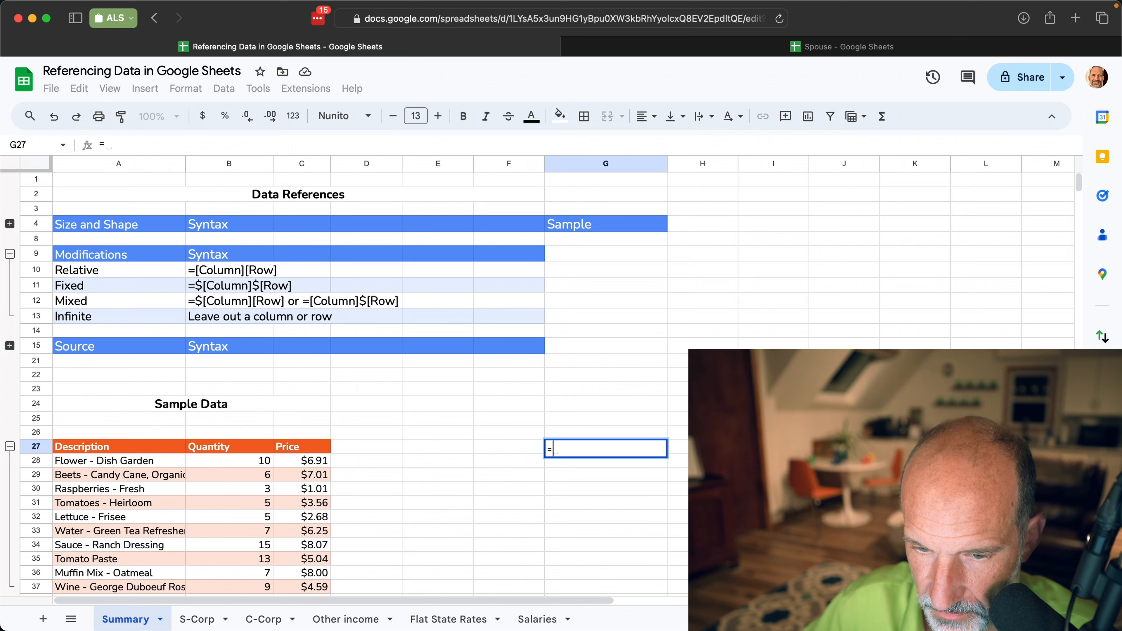
{"action": "key", "text": "Escape"}
Reference the first sample price in G28, on the Flower - Dish Garden row, with =C28.
{"action": "key", "text": "Down"}
{"action": "type", "text": "="}
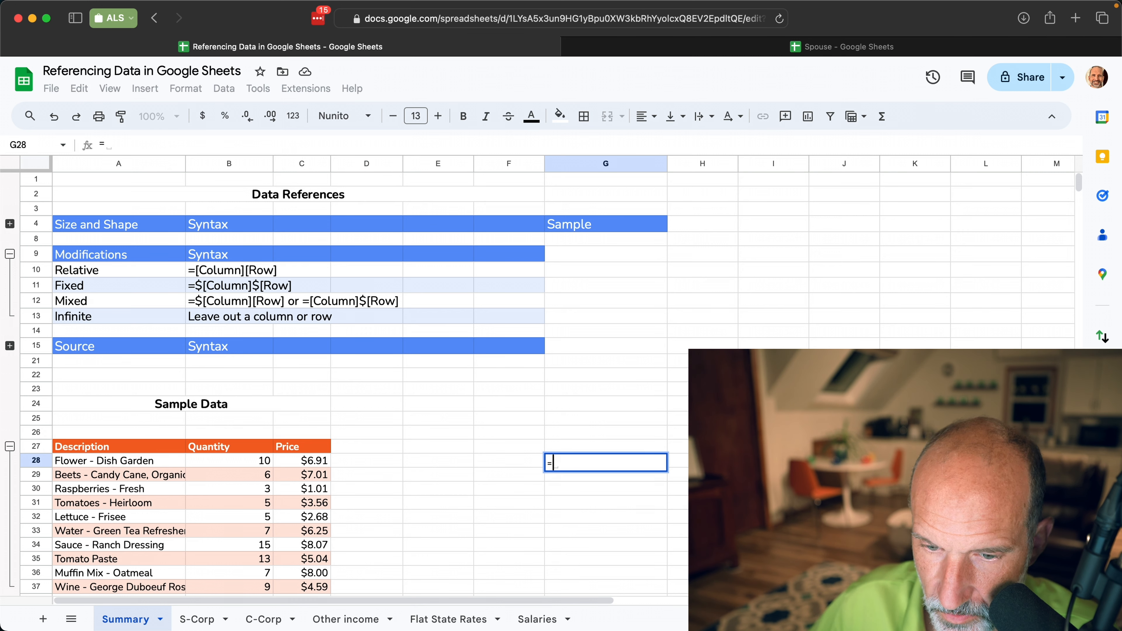
{"action": "left_click", "coordinate": [290, 465]}
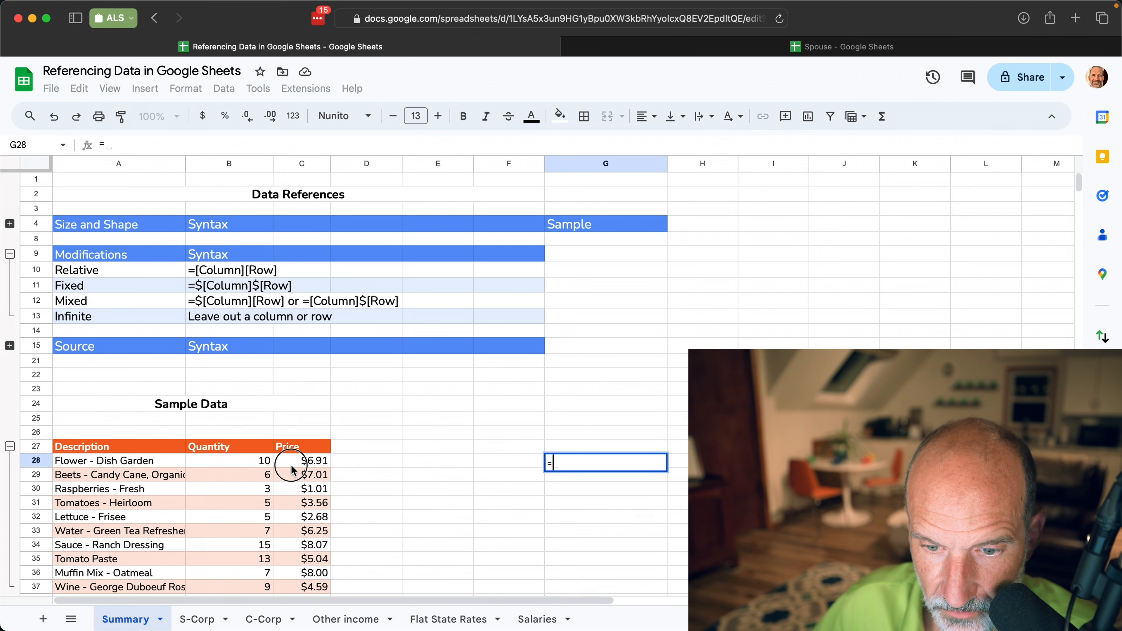
{"action": "key", "text": "Return"}
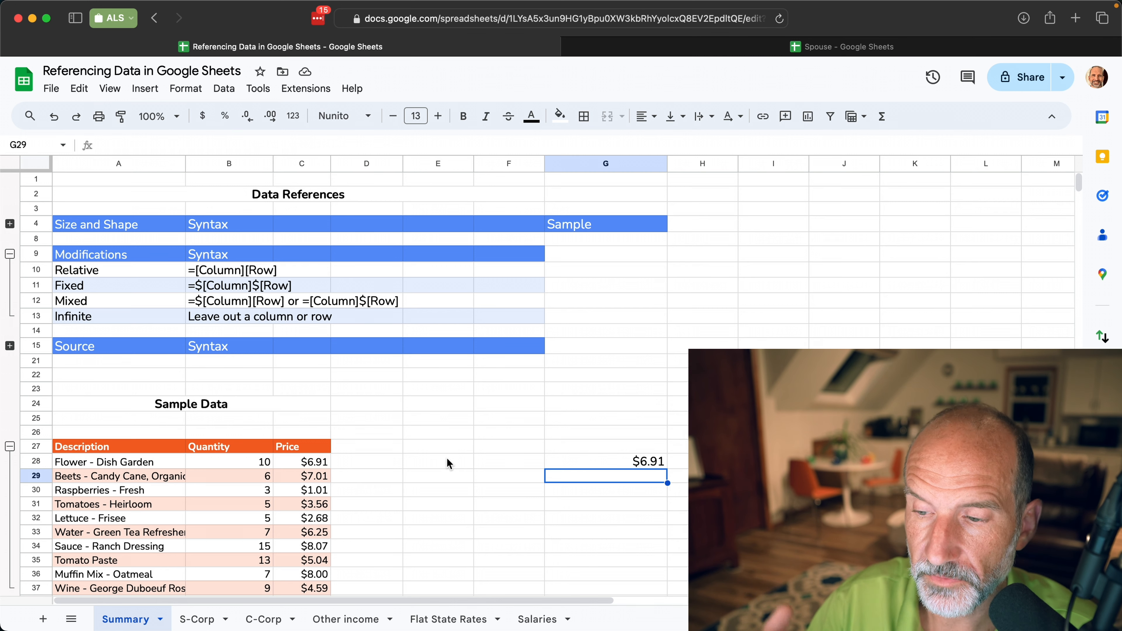
{"action": "left_click", "coordinate": [564, 462]}
{"action": "type", "text": "=C28"}
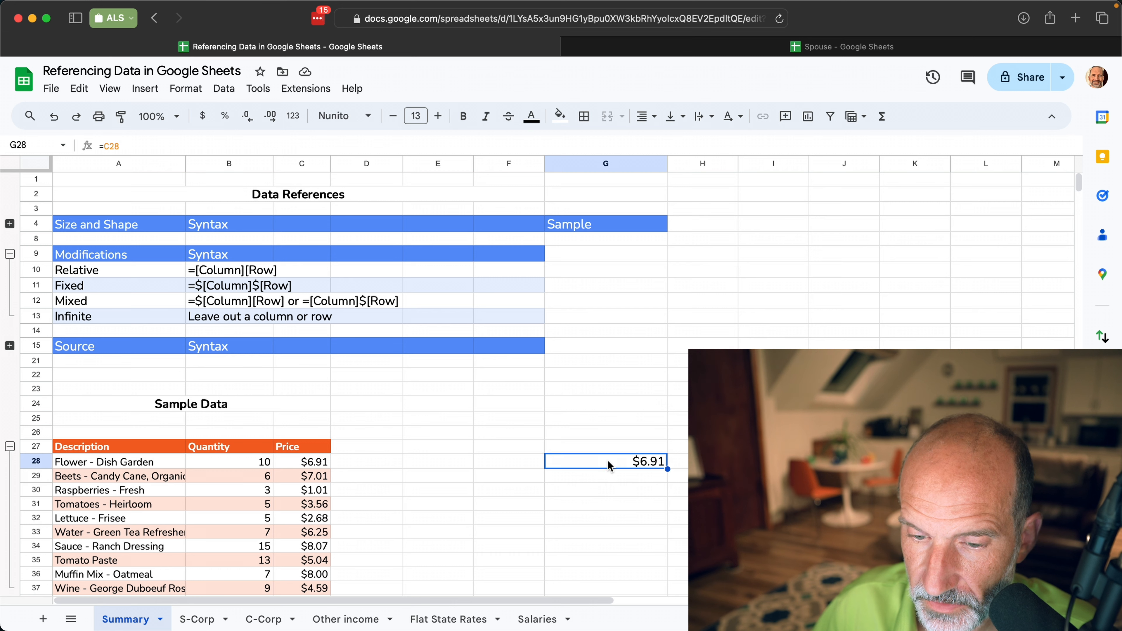
{"action": "key", "text": "Return"}
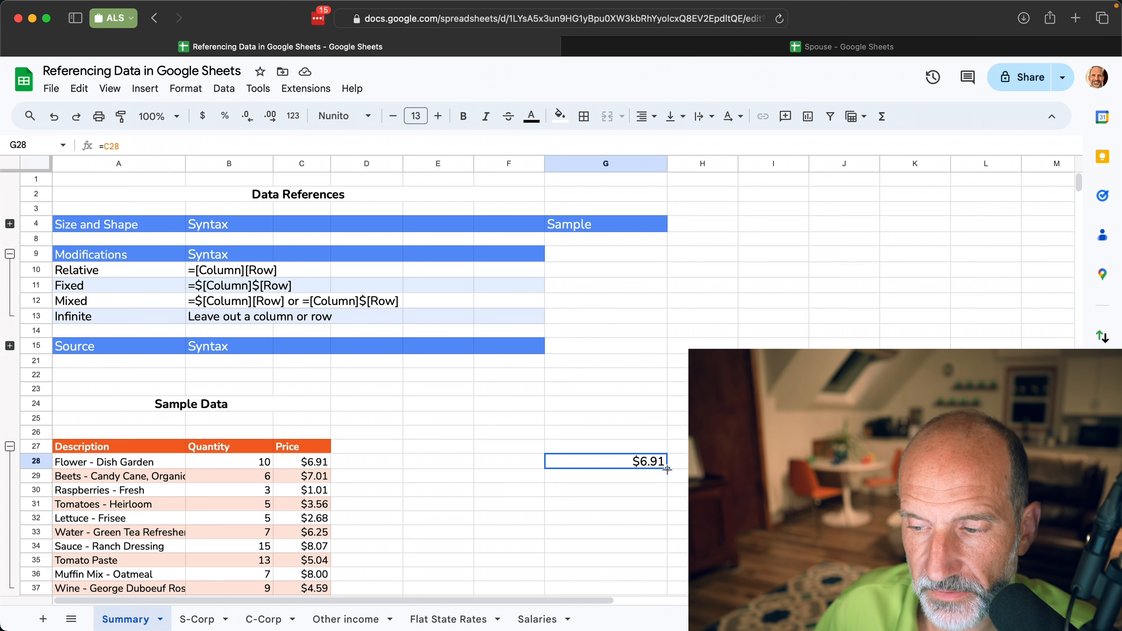
Fill the relative reference in G28 down through G34 and inspect the copied formulas in G29 and G30.
{"action": "left_click_drag", "start_coordinate": [667, 469], "coordinate": [670, 542]}
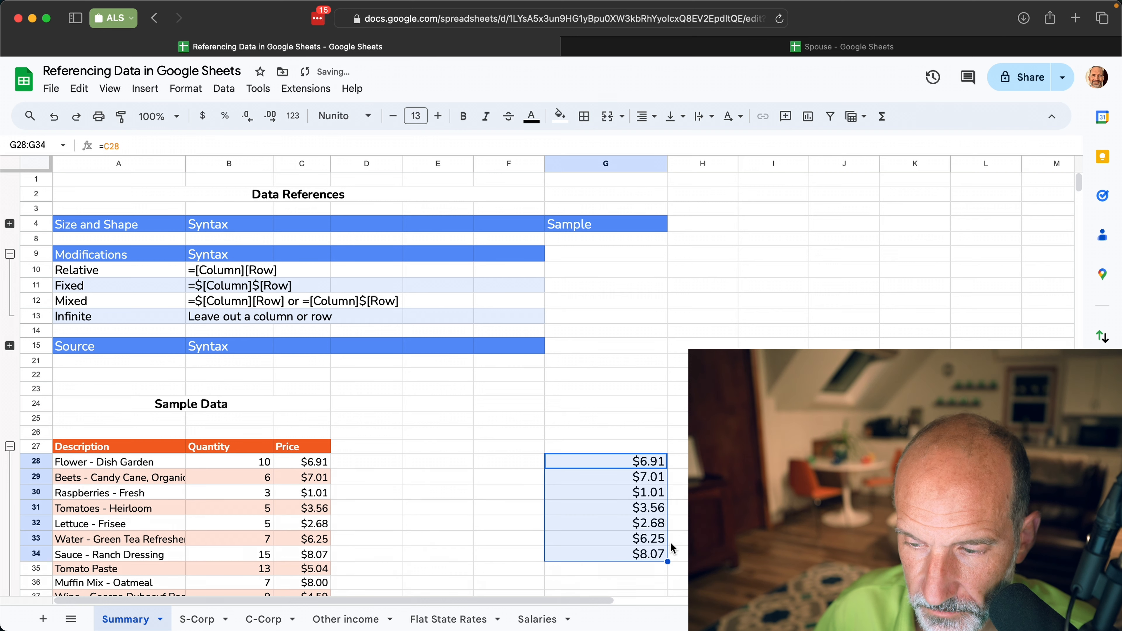
{"action": "left_click", "coordinate": [613, 477]}
{"action": "double_click", "coordinate": [614, 477]}
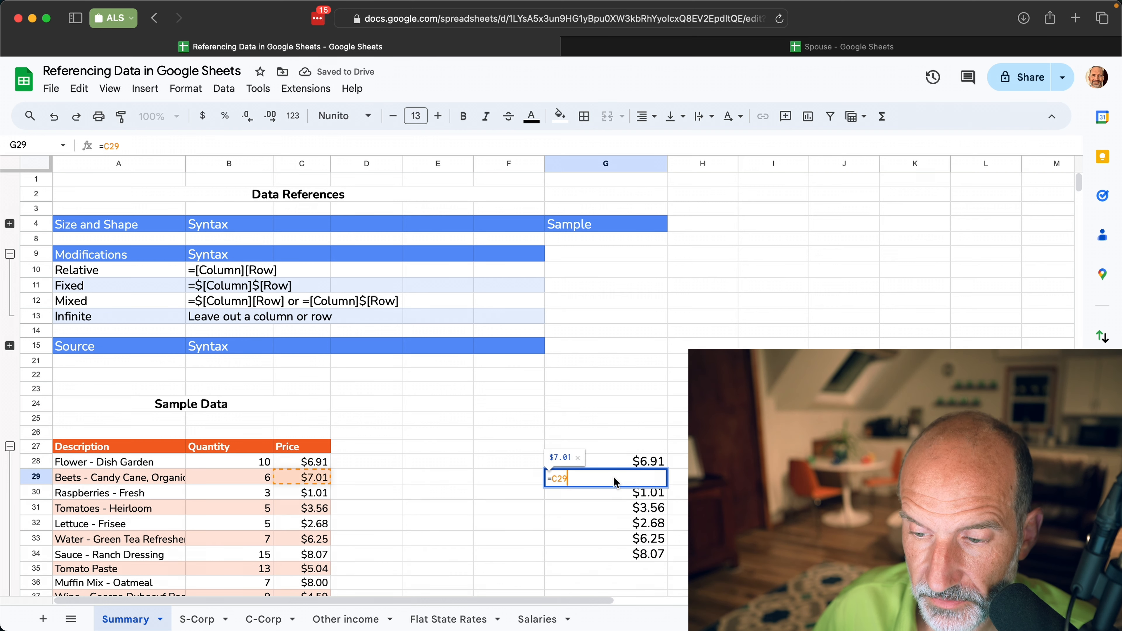
{"action": "key", "text": "Escape"}
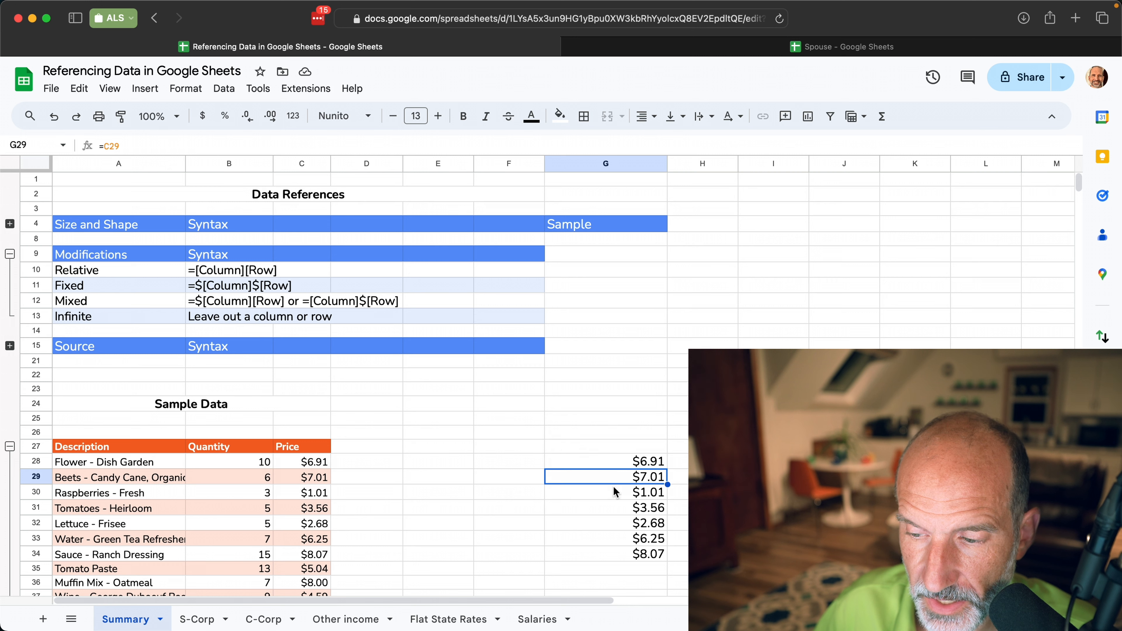
{"action": "left_click", "coordinate": [615, 492]}
{"action": "double_click", "coordinate": [615, 492]}
{"action": "key", "text": "Escape"}
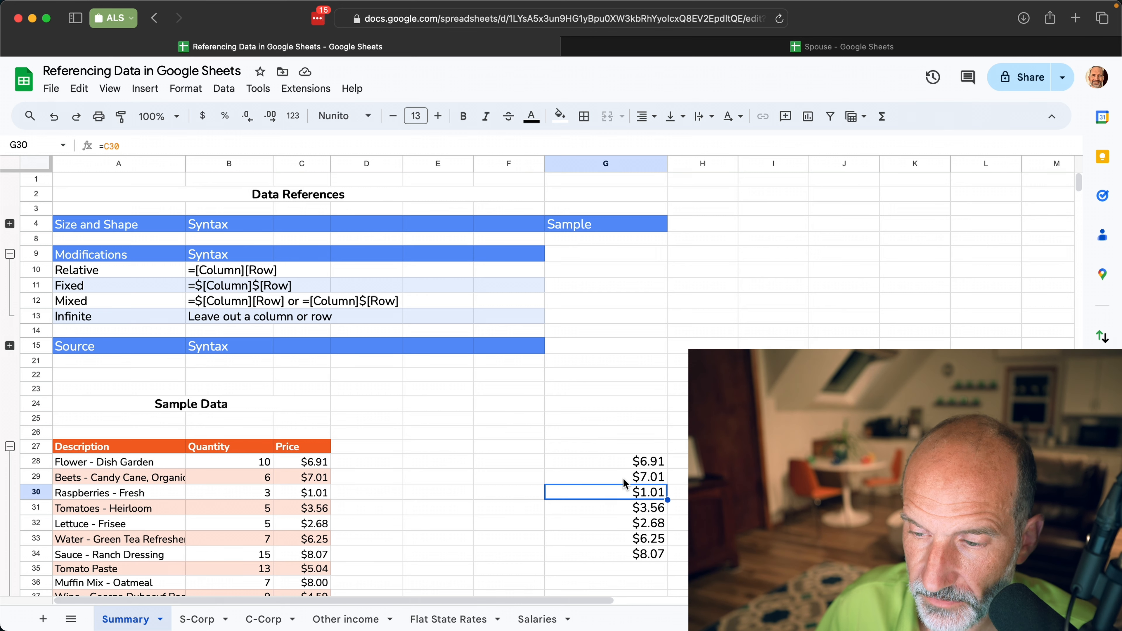
Clear the copied formulas from G29:G34 and select the original reference in G28.
{"action": "left_click_drag", "start_coordinate": [627, 480], "coordinate": [633, 556]}
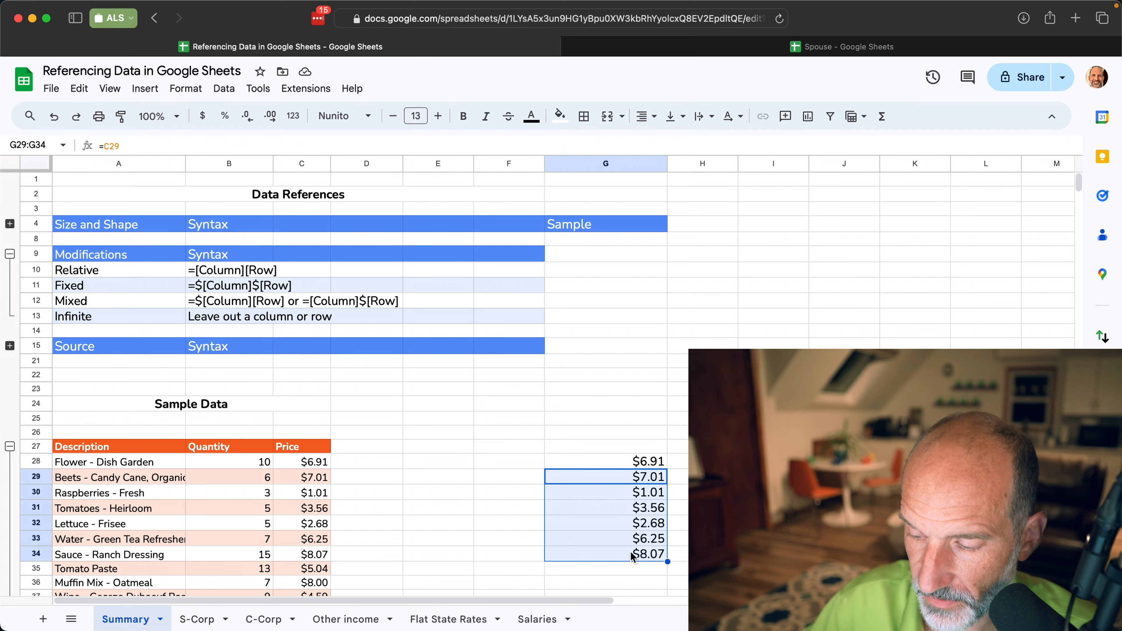
{"action": "key", "text": "Delete"}
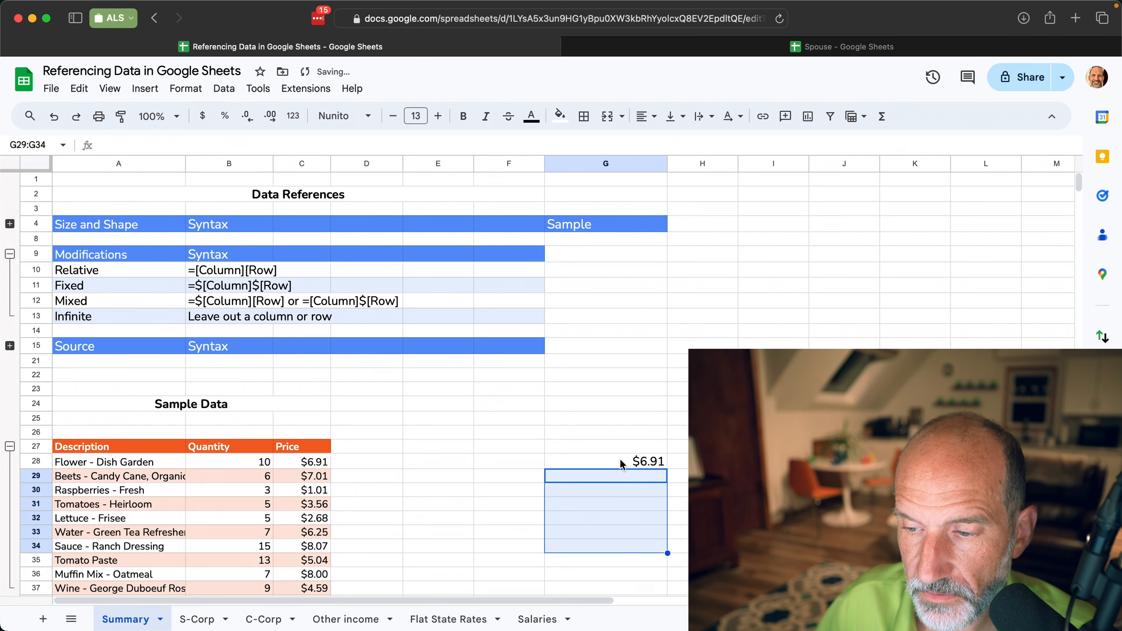
{"action": "key", "text": "Up"}
{"action": "left_click", "coordinate": [642, 463]}
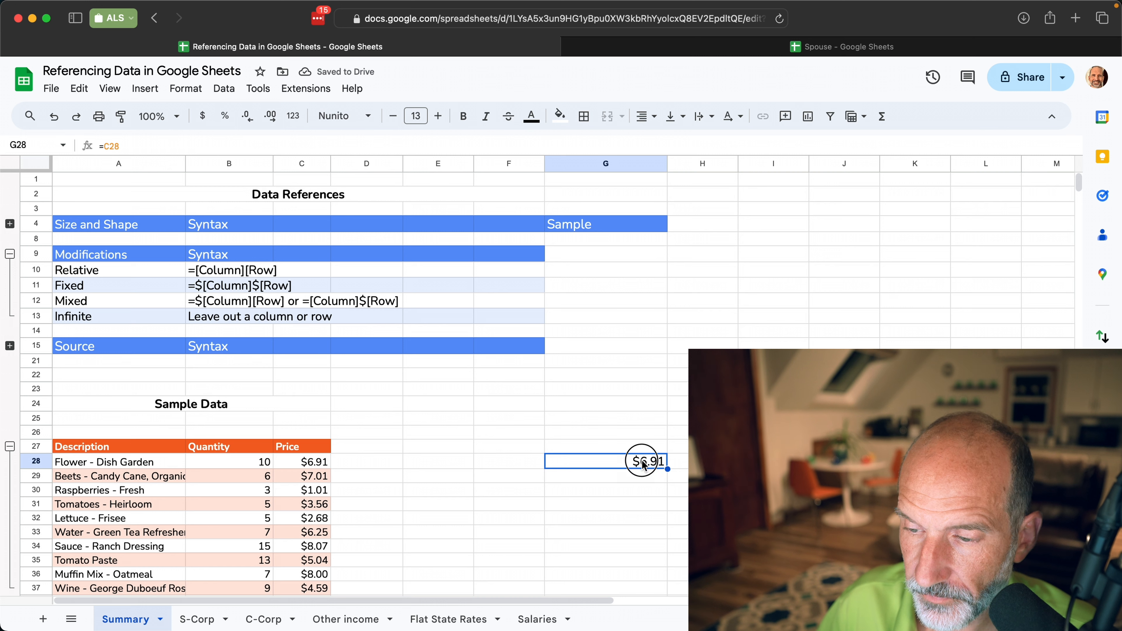
Change the reference in G28 to the fixed form =$C$28.
{"action": "double_click", "coordinate": [643, 464]}
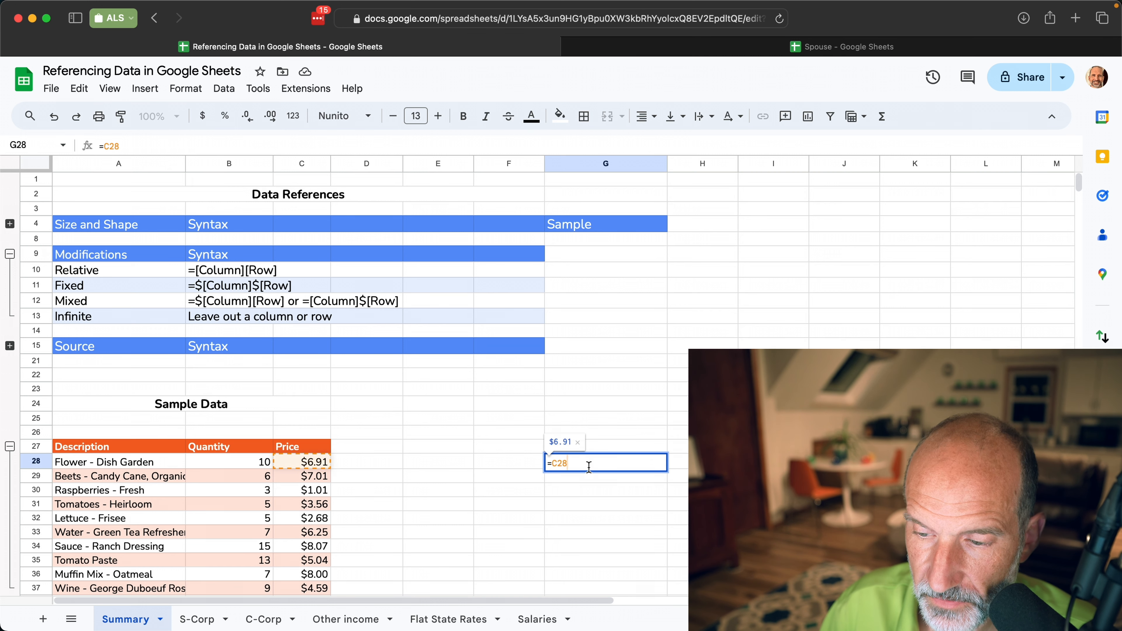
{"action": "type", "text": "$C"}
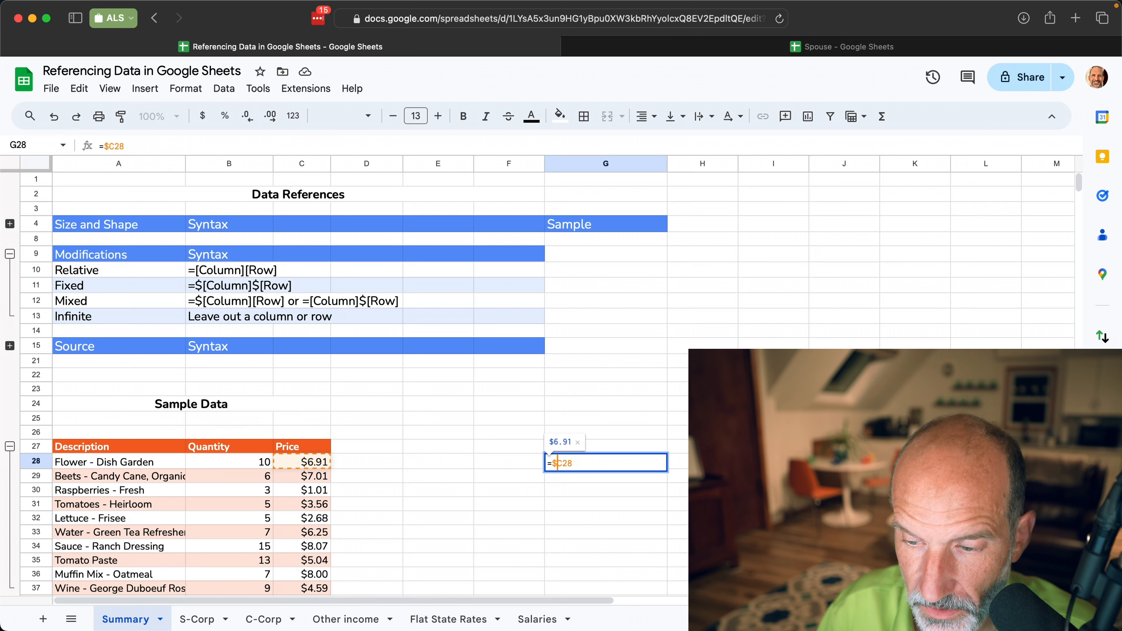
{"action": "type", "text": "$"}
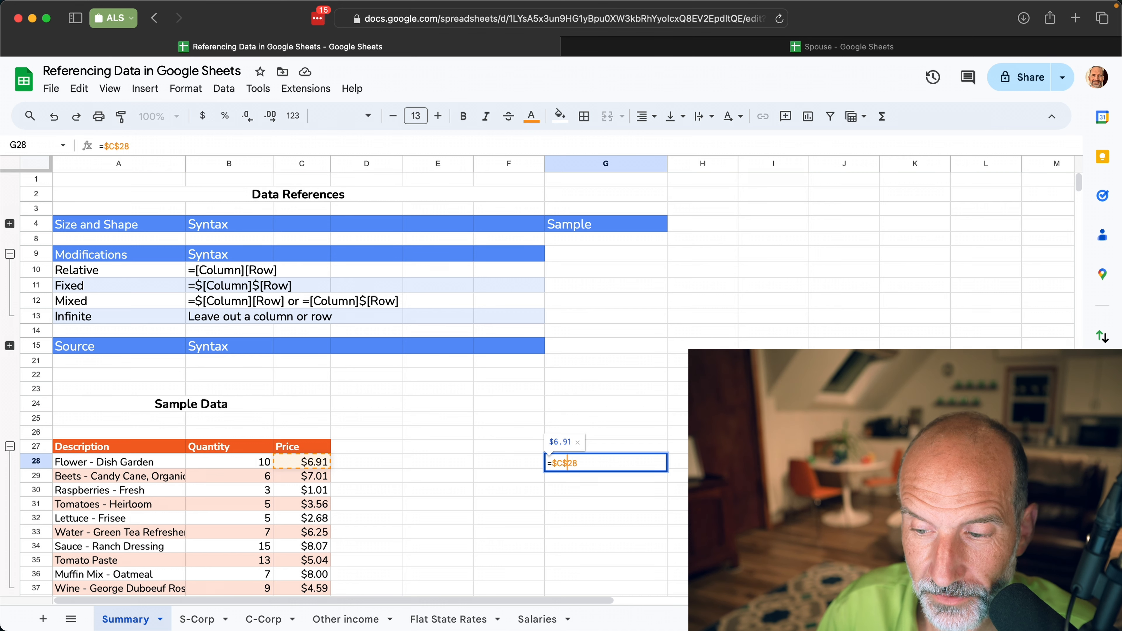
{"action": "key", "text": "Return"}
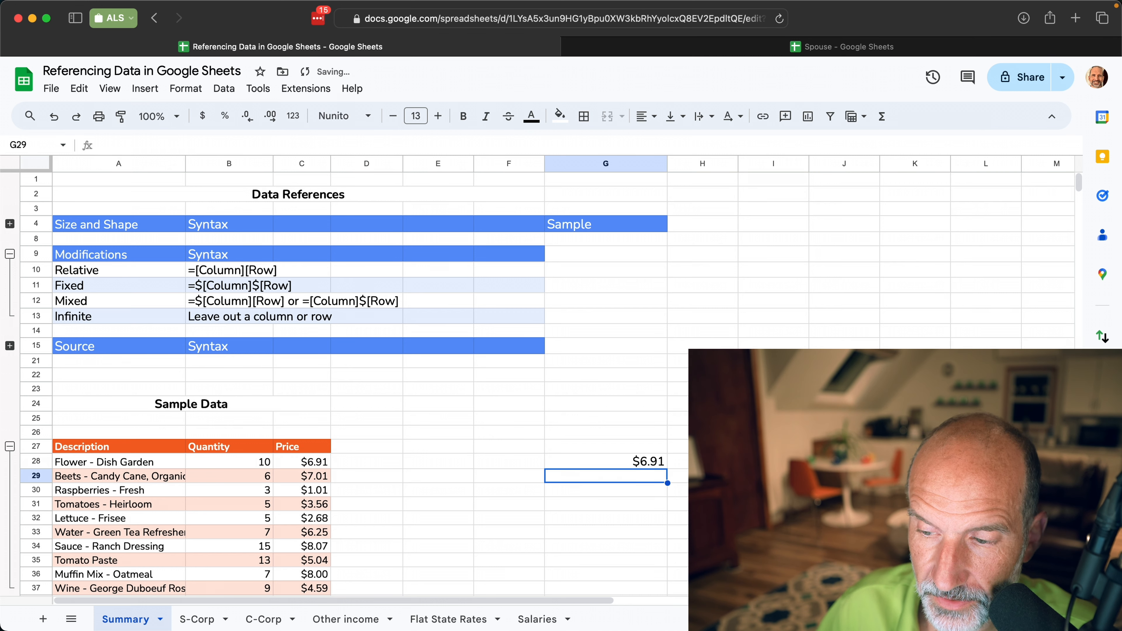
Fill the fixed reference from G28 down through G35 and compare it with the source prices in column C.
{"action": "left_click", "coordinate": [660, 462]}
{"action": "left_click_drag", "start_coordinate": [669, 469], "coordinate": [665, 565]}
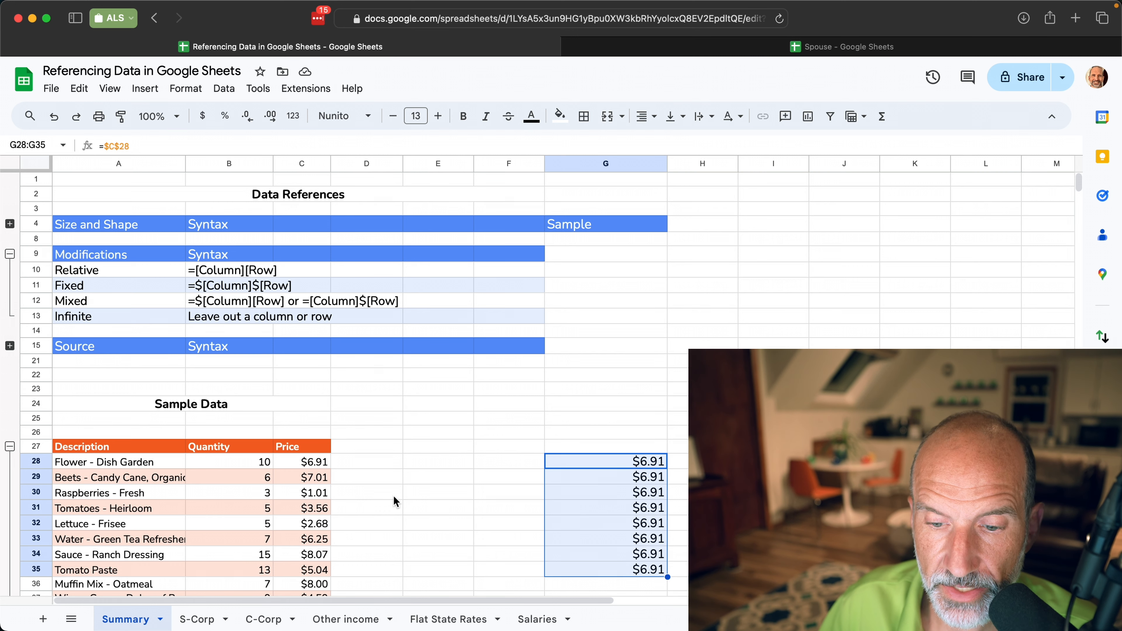
{"action": "left_click", "coordinate": [311, 460]}
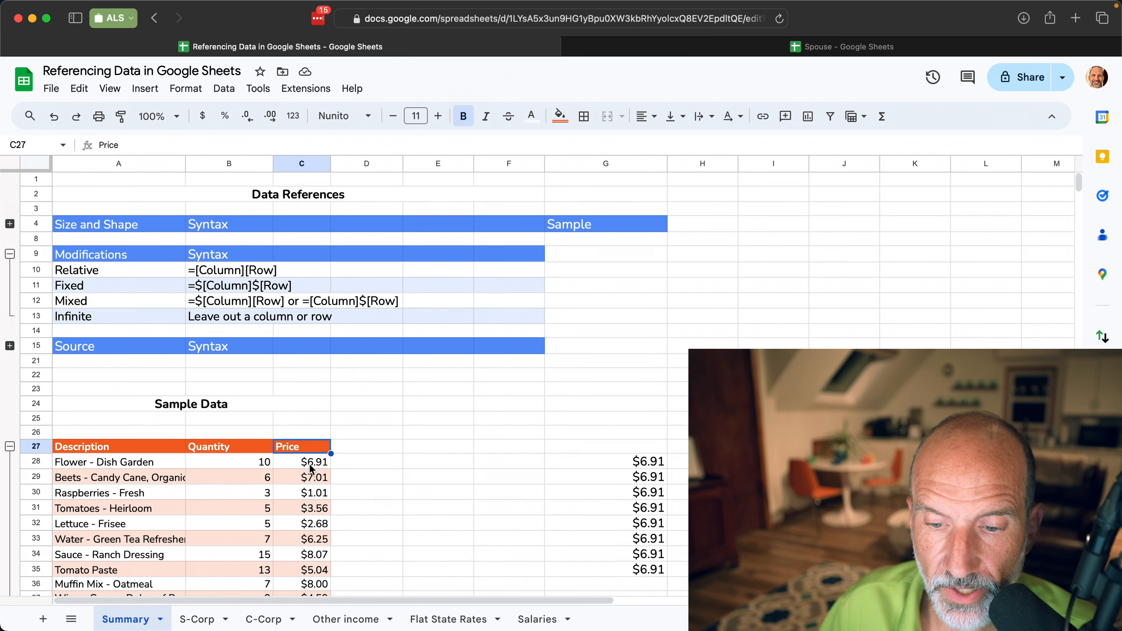
{"action": "left_click", "coordinate": [312, 482]}
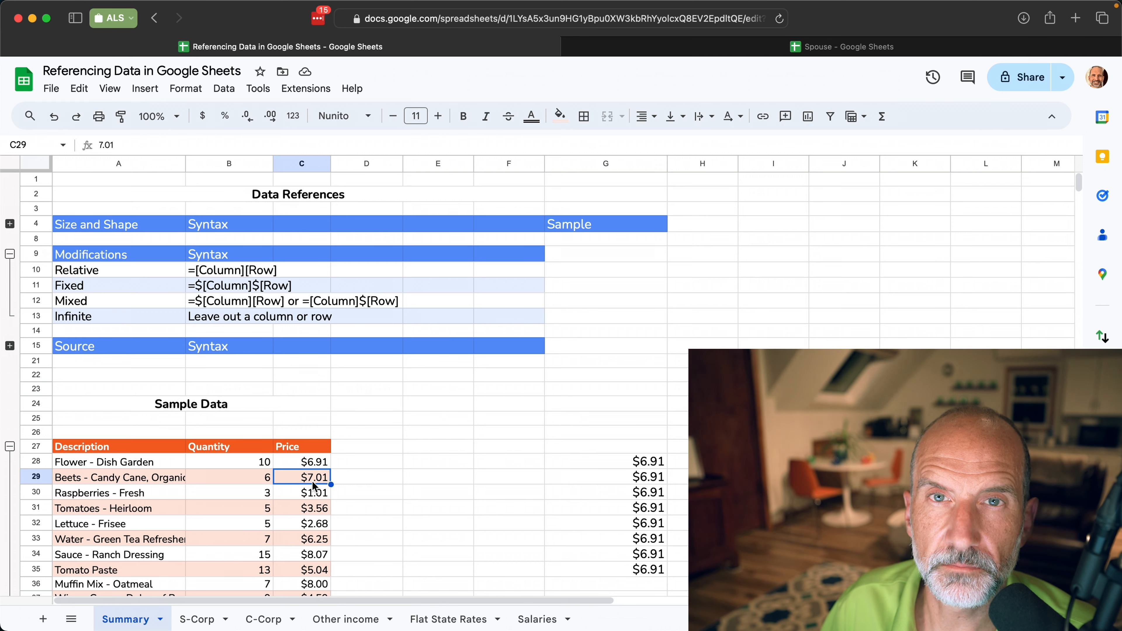
Enter an example rate of 5% in D25 and compare its position with the prices in column C.
{"action": "left_click", "coordinate": [391, 419]}
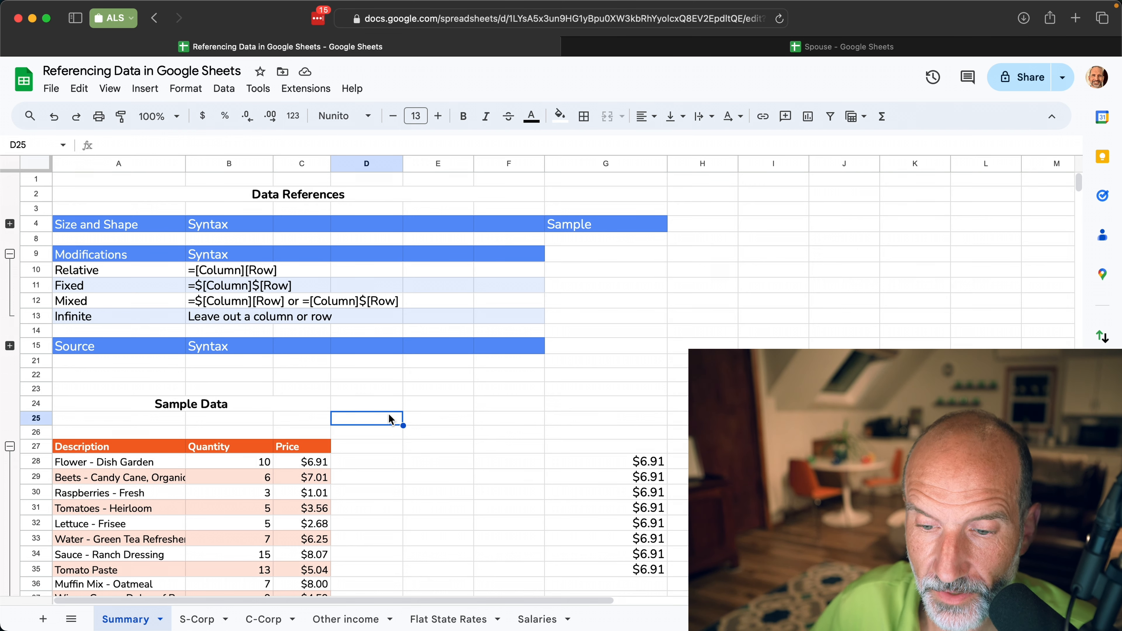
{"action": "type", "text": "5"}
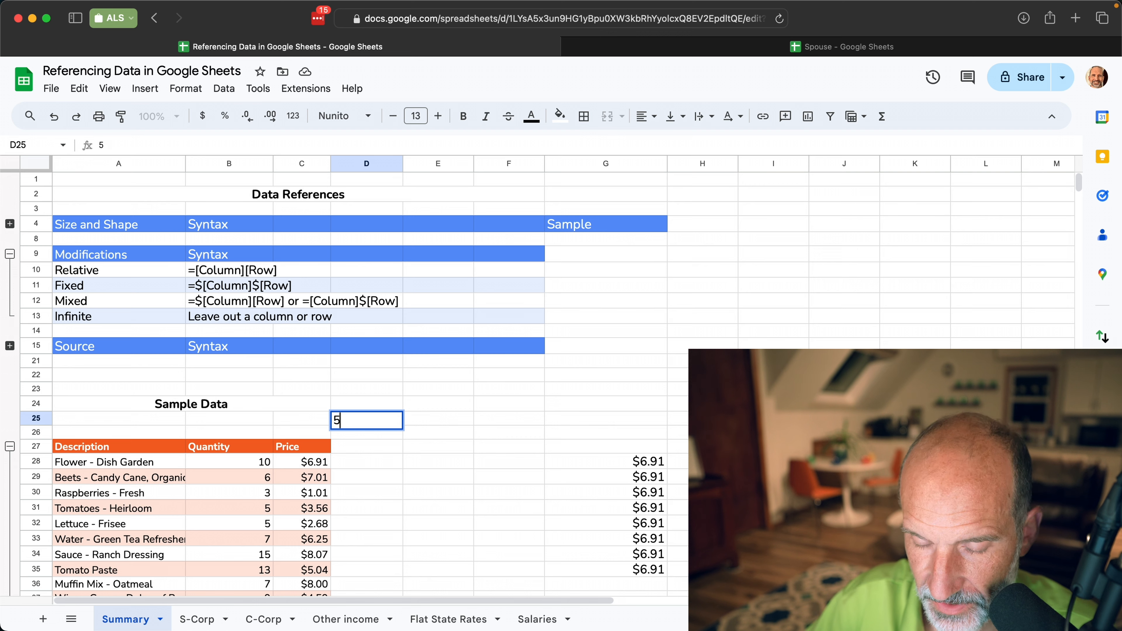
{"action": "type", "text": "%"}
{"action": "key", "text": "Return"}
{"action": "left_click", "coordinate": [356, 468]}
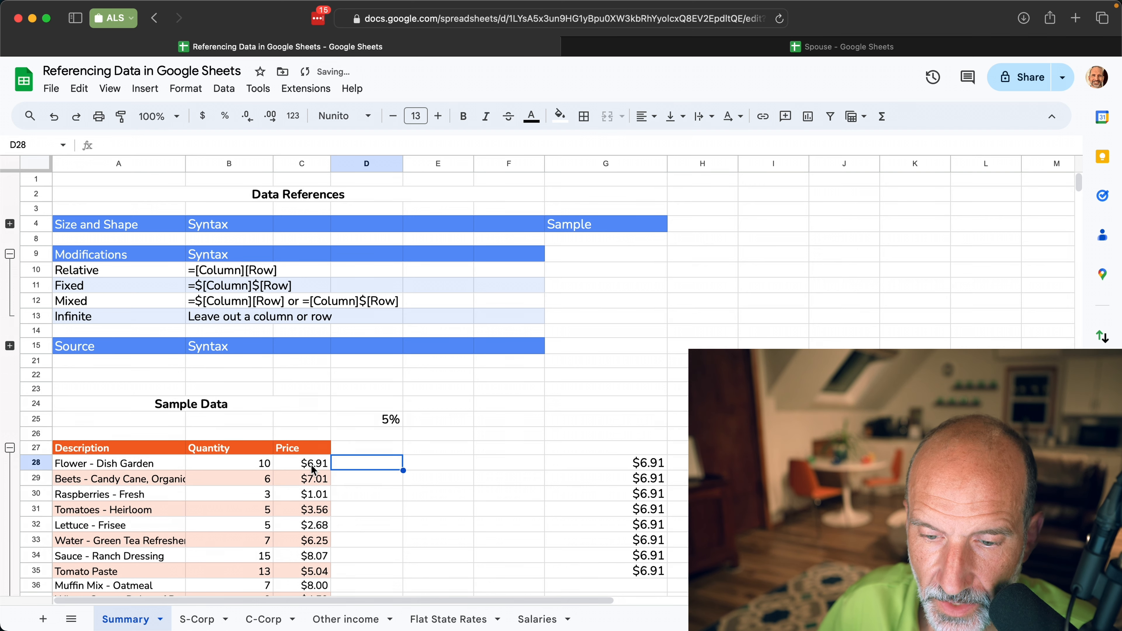
{"action": "left_click", "coordinate": [316, 464]}
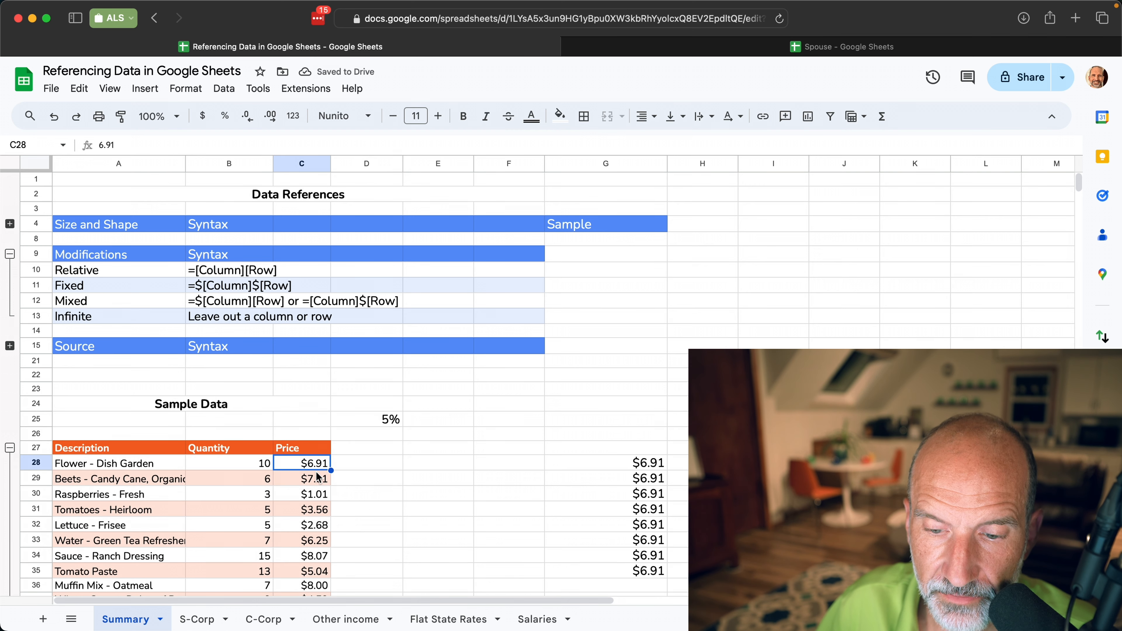
{"action": "left_click", "coordinate": [317, 481]}
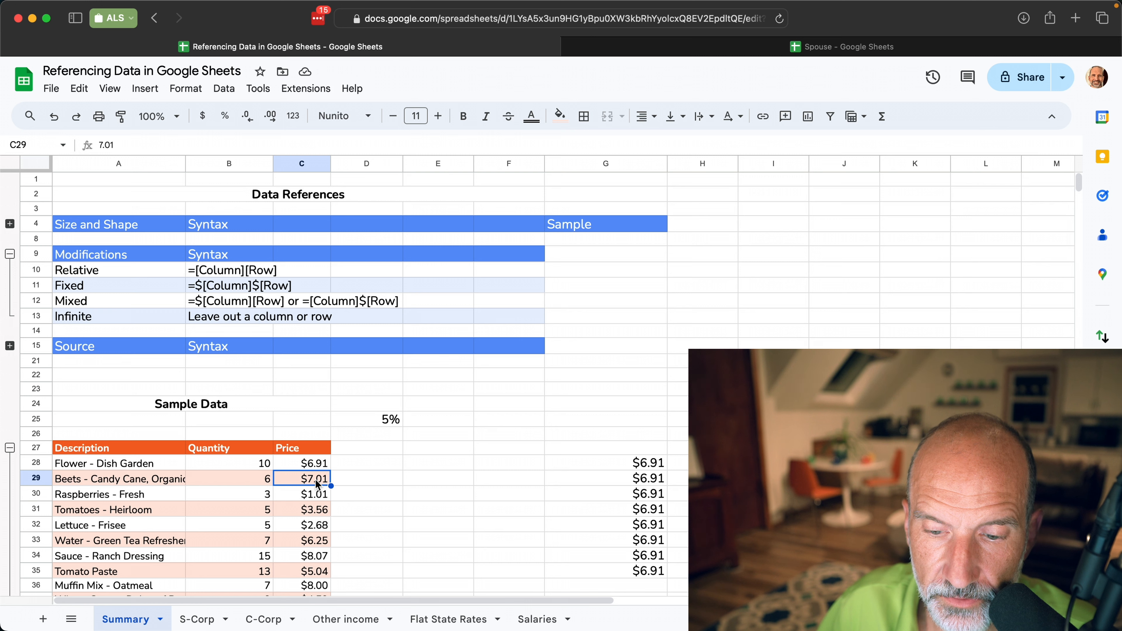
{"action": "left_click", "coordinate": [362, 417]}
{"action": "left_click", "coordinate": [311, 510]}
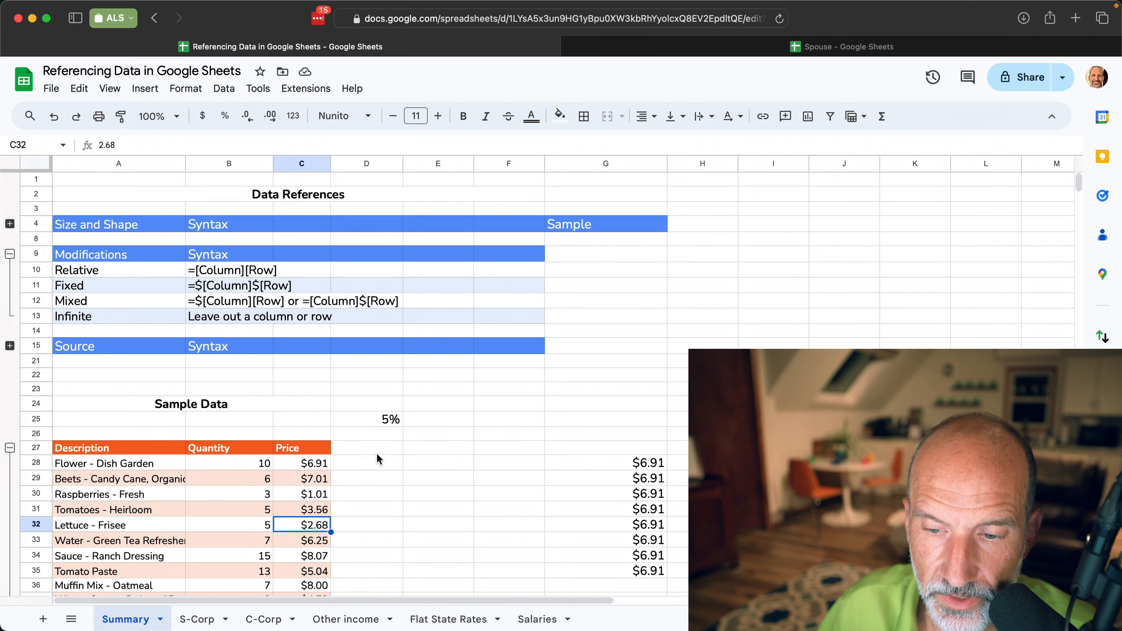
{"action": "left_click", "coordinate": [374, 436]}
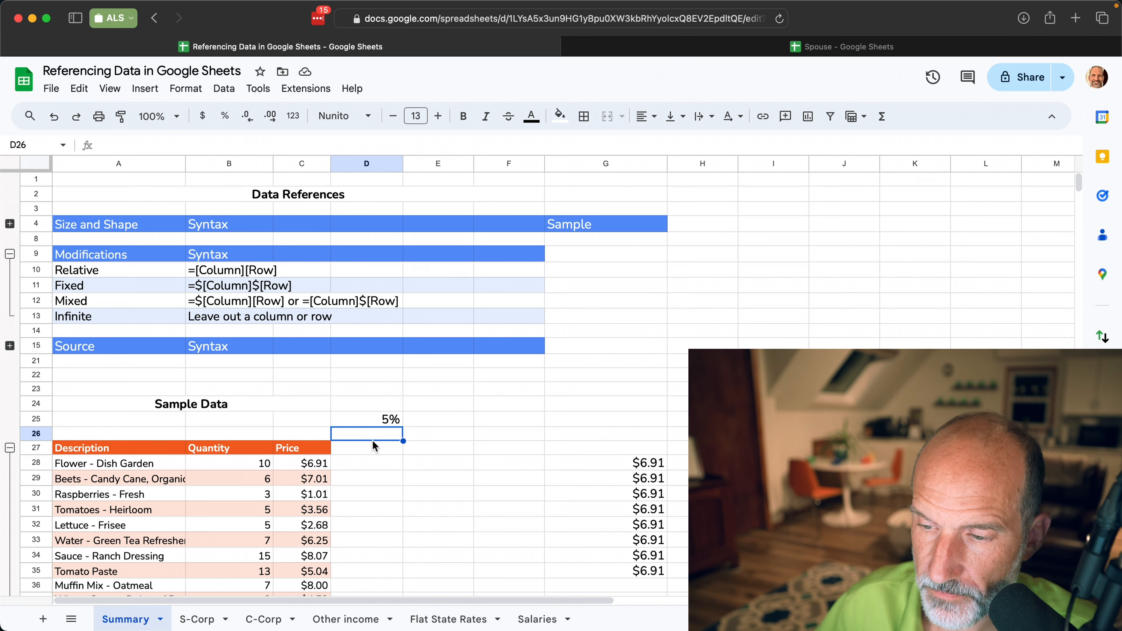
Change the reference in G28 to the mixed form =C$28, leaving only the row fixed.
{"action": "left_click", "coordinate": [605, 469]}
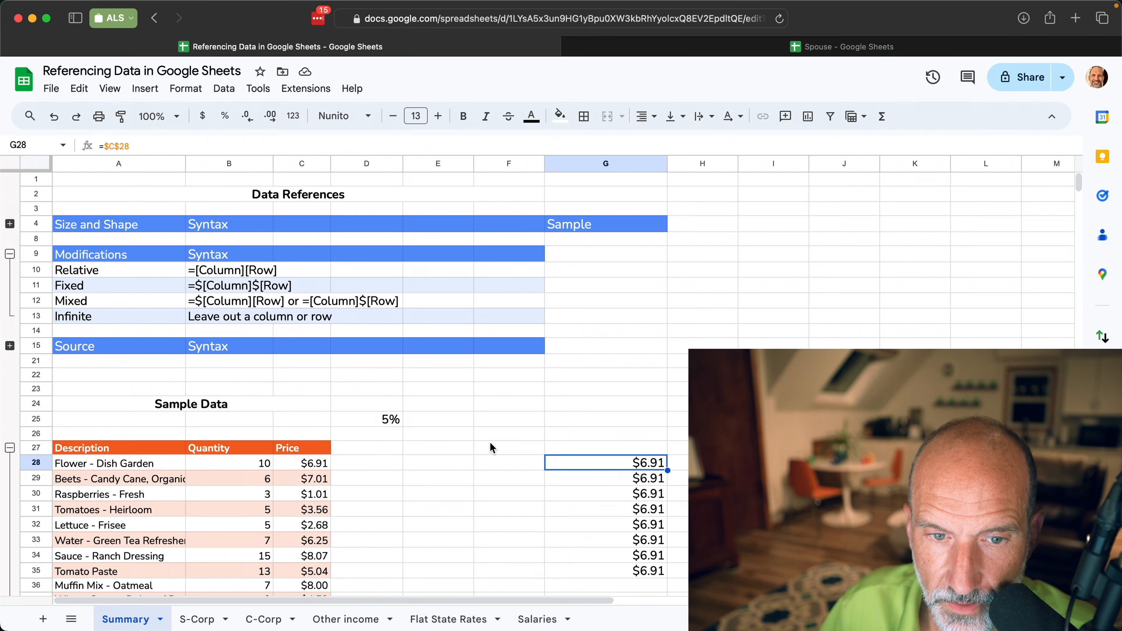
{"action": "double_click", "coordinate": [627, 464]}
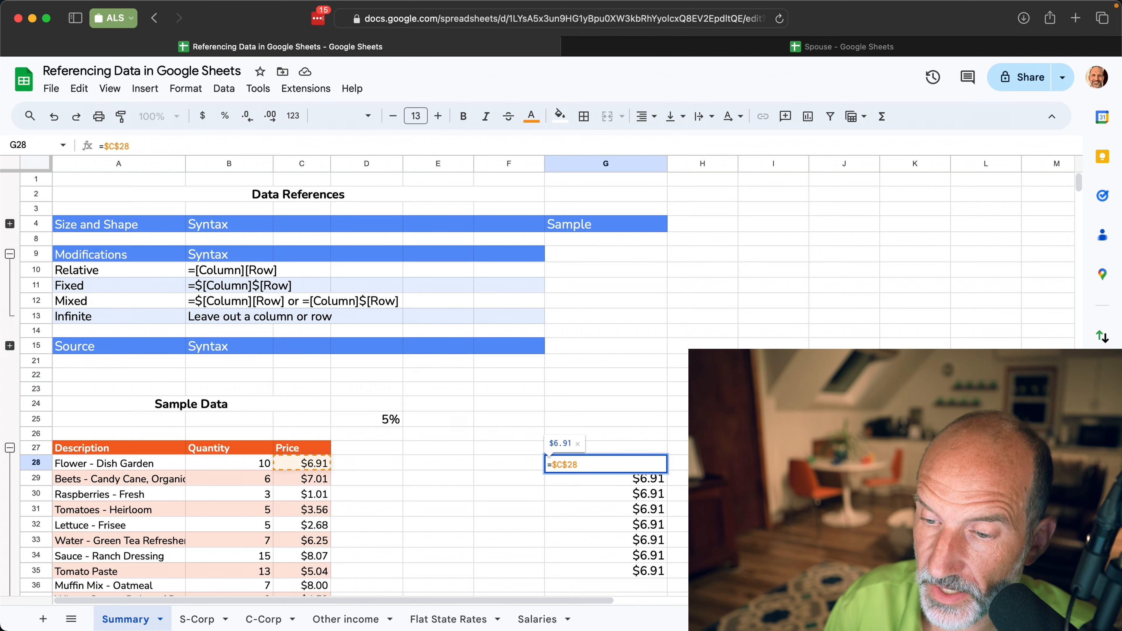
{"action": "key", "text": "Left"}
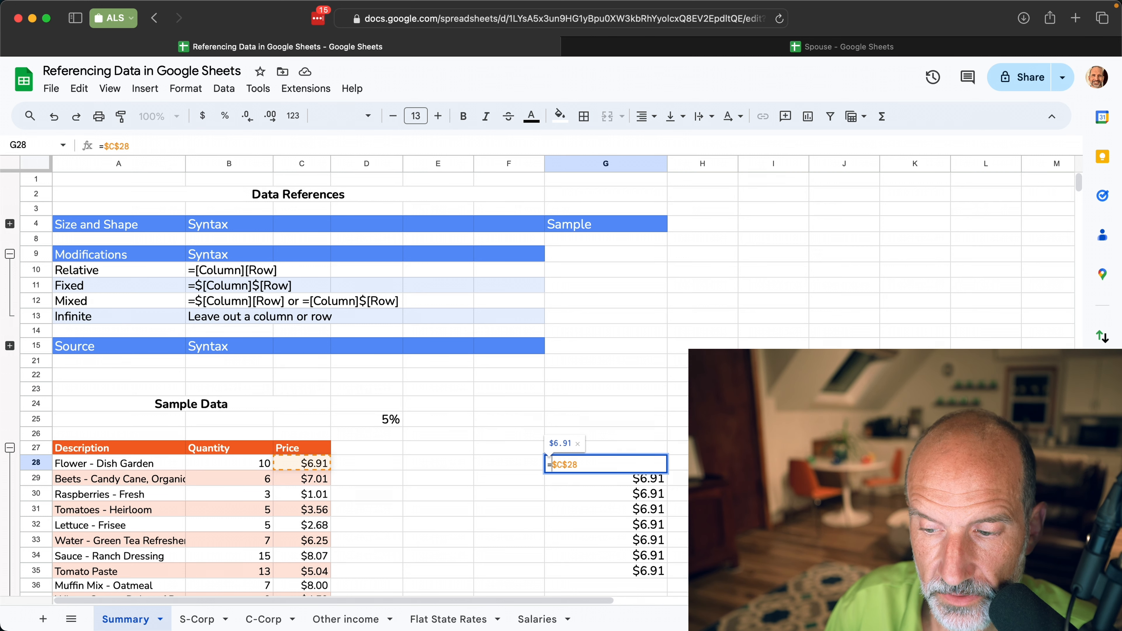
{"action": "key", "text": "Delete"}
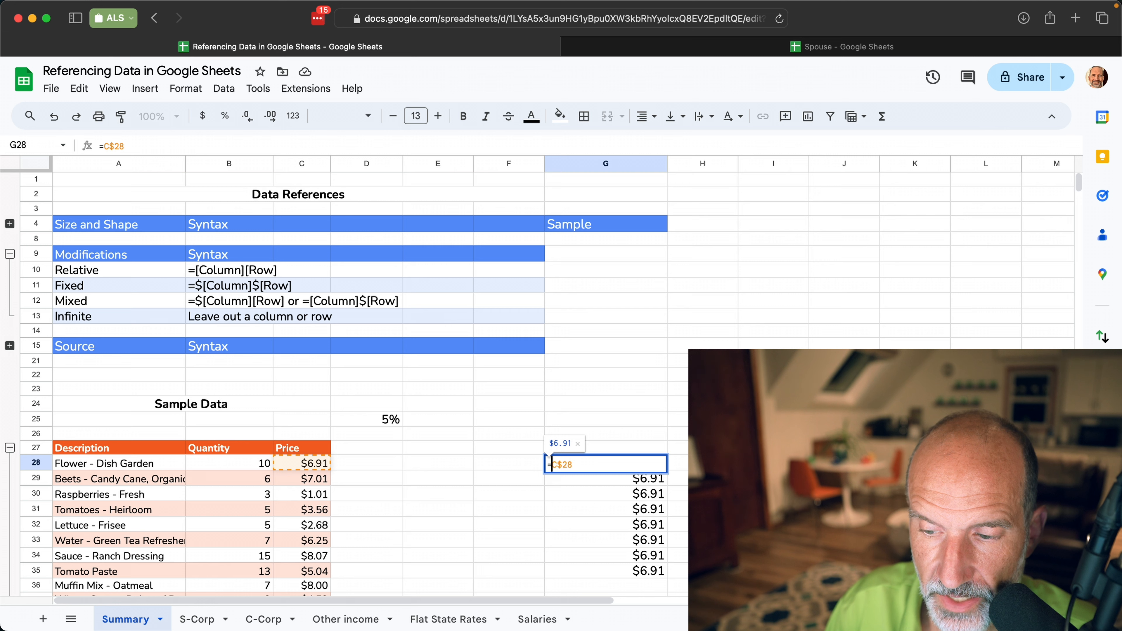
{"action": "key", "text": "Right"}
{"action": "key", "text": "Return"}
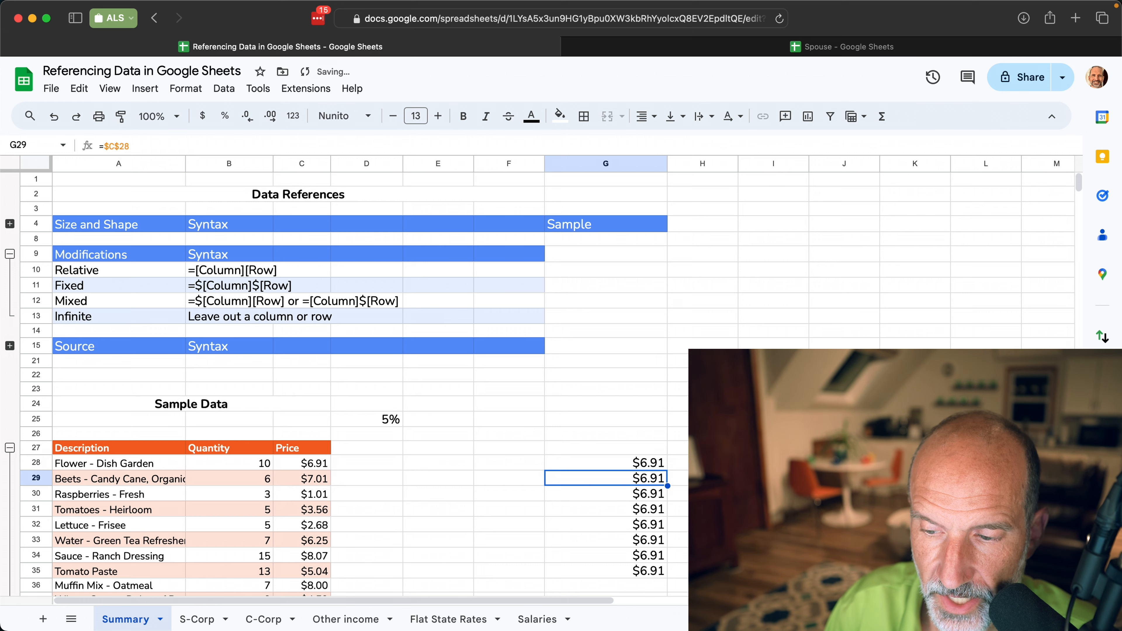
Fill the mixed reference from G28 down through G35 and inspect the formula in G28.
{"action": "key", "text": "Up"}
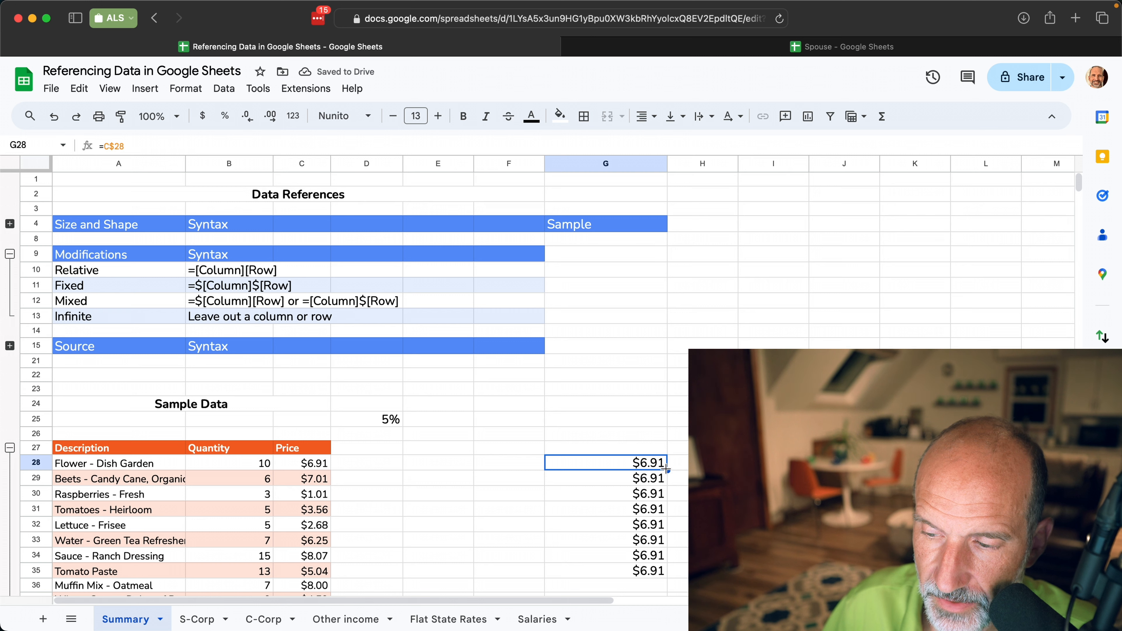
{"action": "left_click_drag", "start_coordinate": [668, 470], "coordinate": [661, 569]}
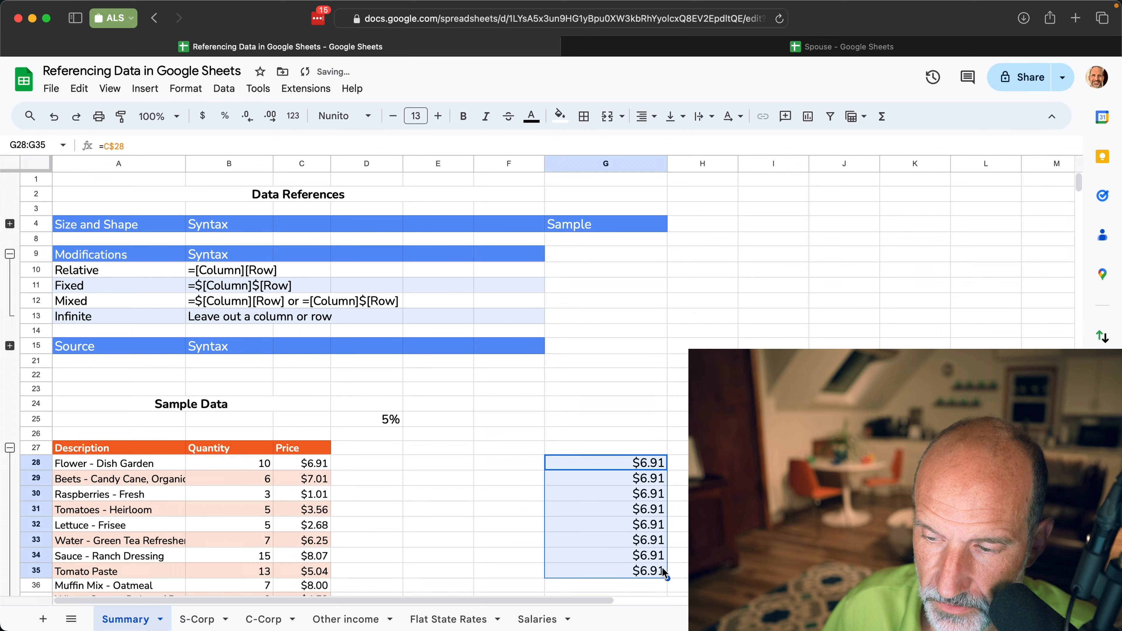
{"action": "left_click", "coordinate": [645, 469]}
{"action": "double_click", "coordinate": [645, 469]}
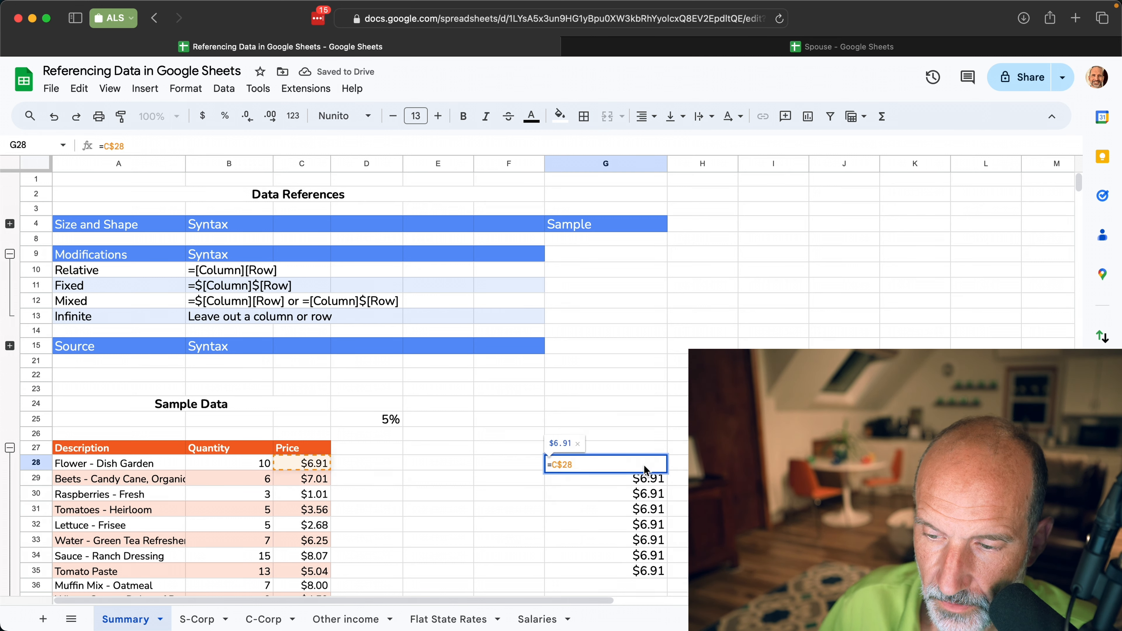
{"action": "key", "text": "Escape"}
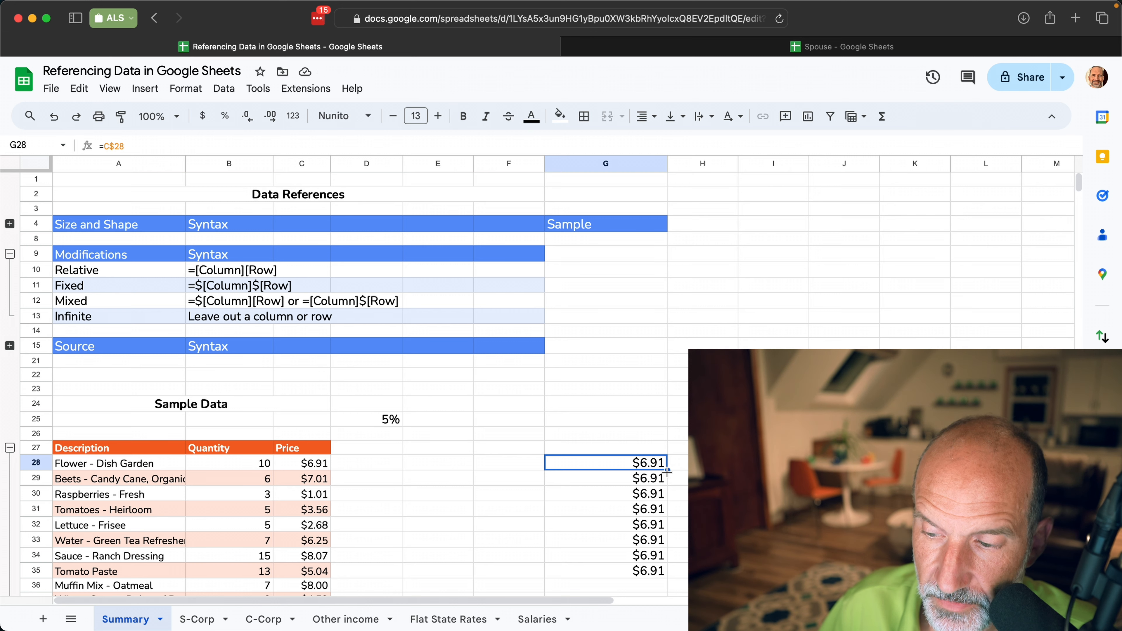
Fill the mixed reference from G28 across into the neighbouring cells H28 and F28.
{"action": "left_click_drag", "start_coordinate": [667, 470], "coordinate": [683, 474]}
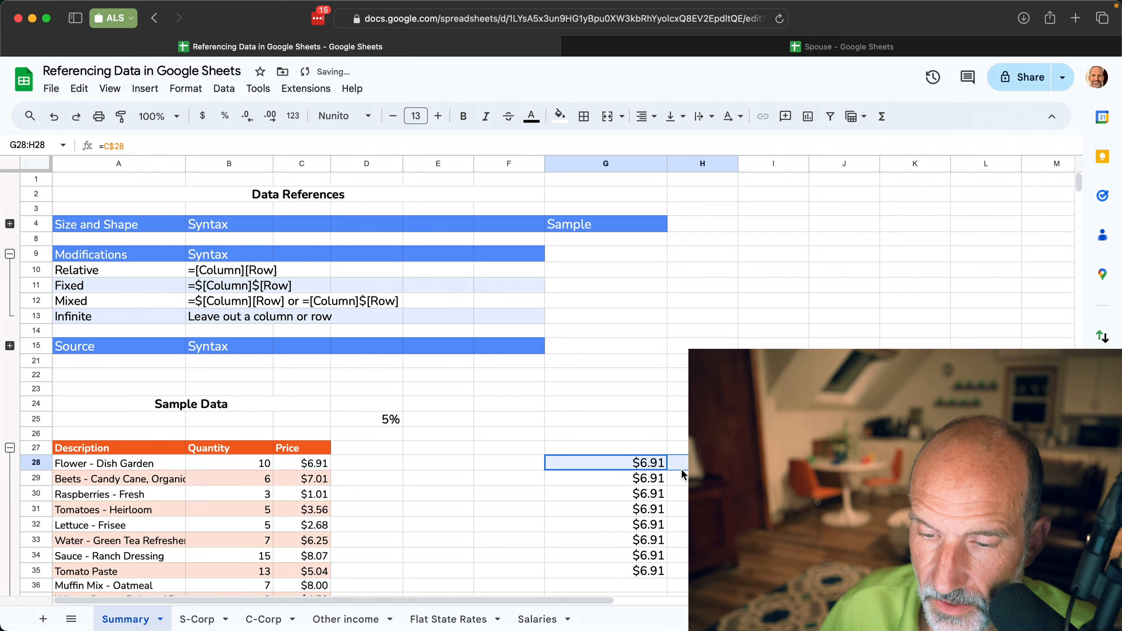
{"action": "left_click", "coordinate": [647, 464]}
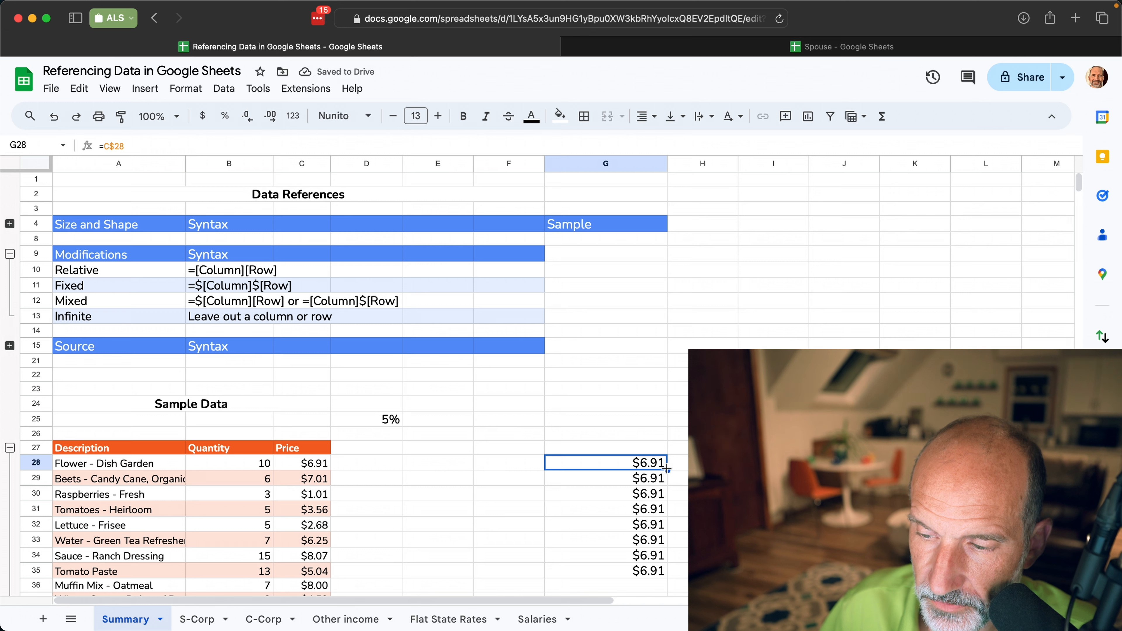
{"action": "left_click_drag", "start_coordinate": [666, 469], "coordinate": [532, 469]}
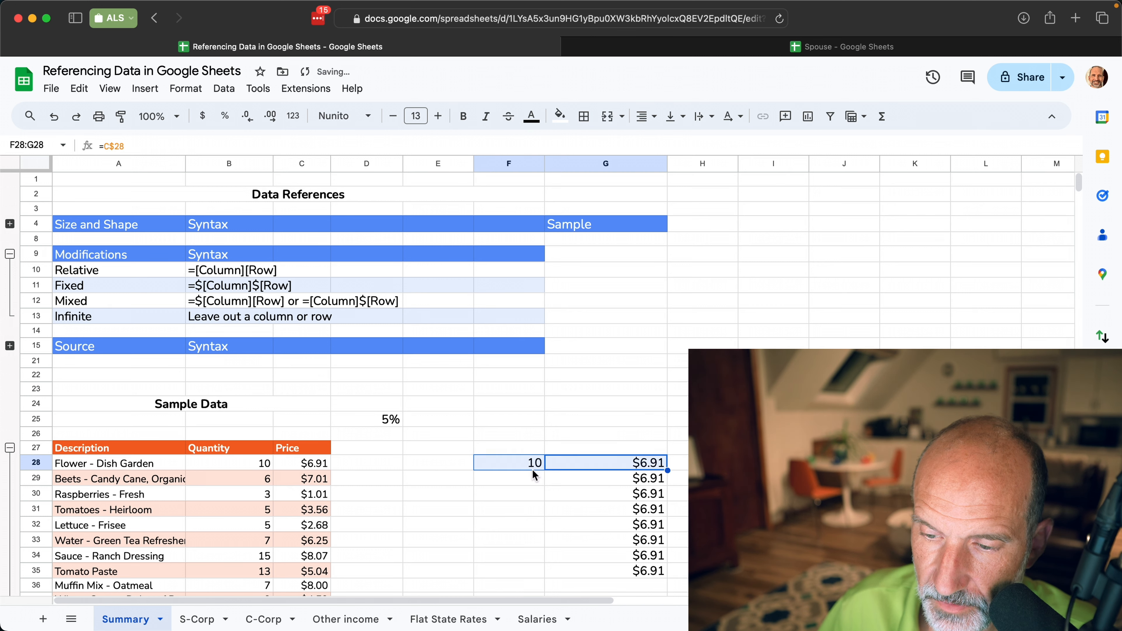
Compare the copied reference in F28 with the quantity in B28, and fill it down through F35.
{"action": "left_click", "coordinate": [518, 466]}
{"action": "left_click", "coordinate": [266, 464]}
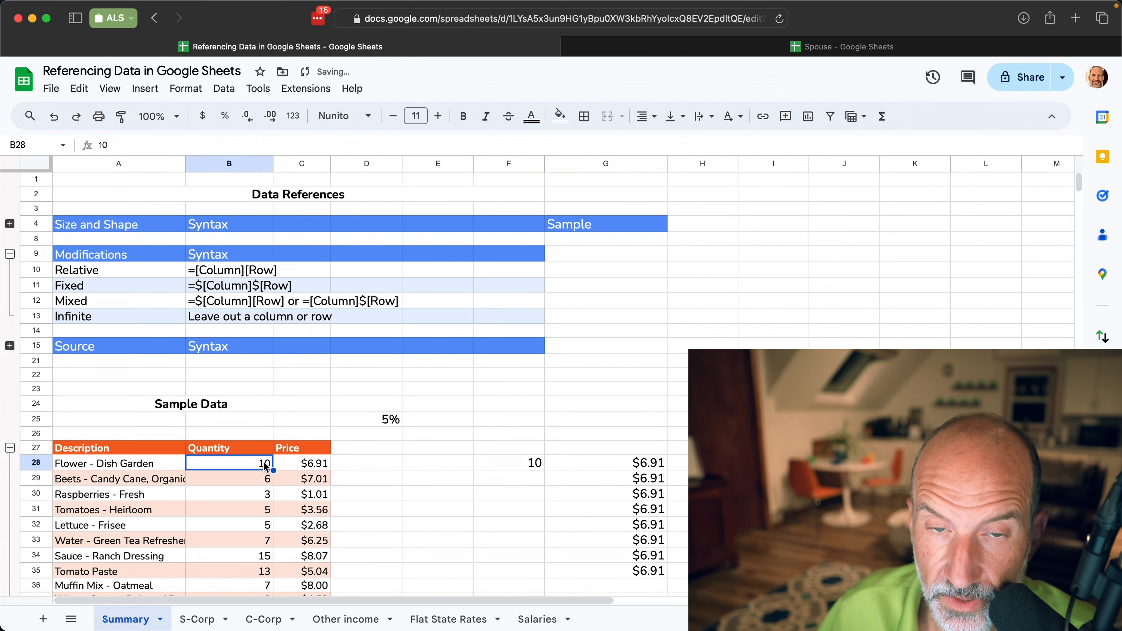
{"action": "left_click", "coordinate": [498, 464]}
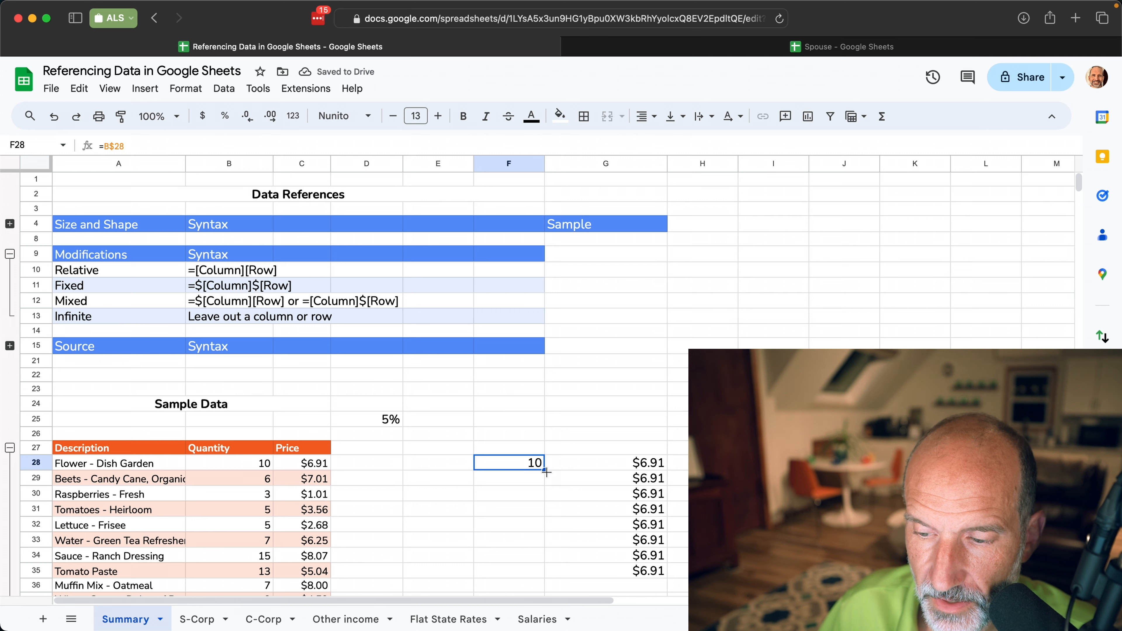
{"action": "left_click_drag", "start_coordinate": [547, 472], "coordinate": [542, 563]}
Clear the sample references from F27:G35 and the example rate from D23:E26.
{"action": "left_click", "coordinate": [502, 443]}
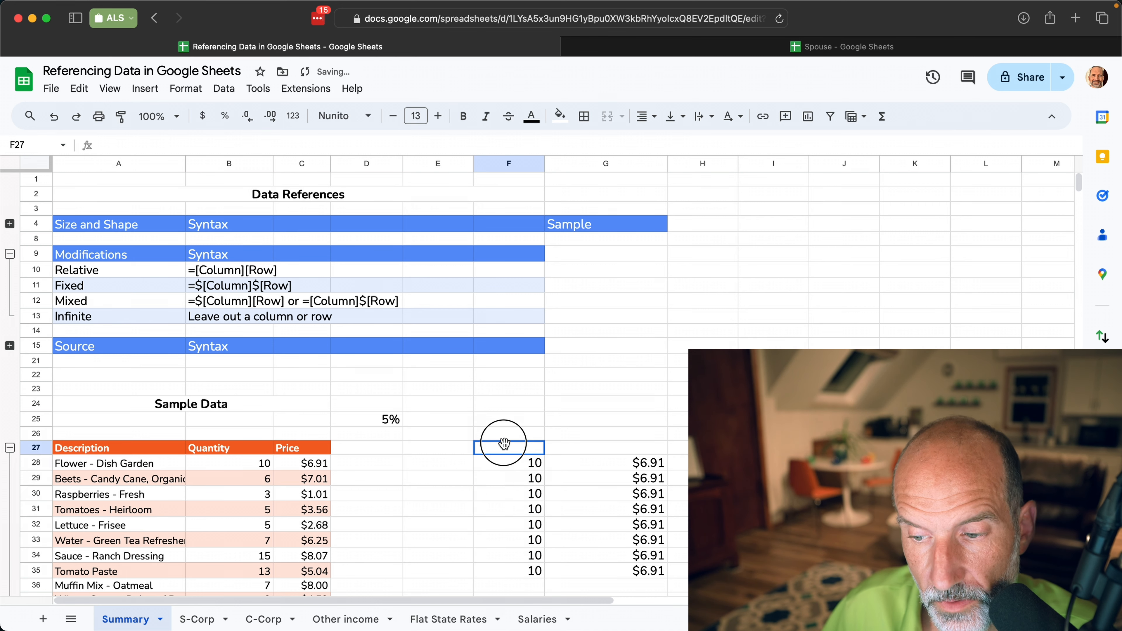
{"action": "left_click_drag", "start_coordinate": [502, 443], "coordinate": [661, 570]}
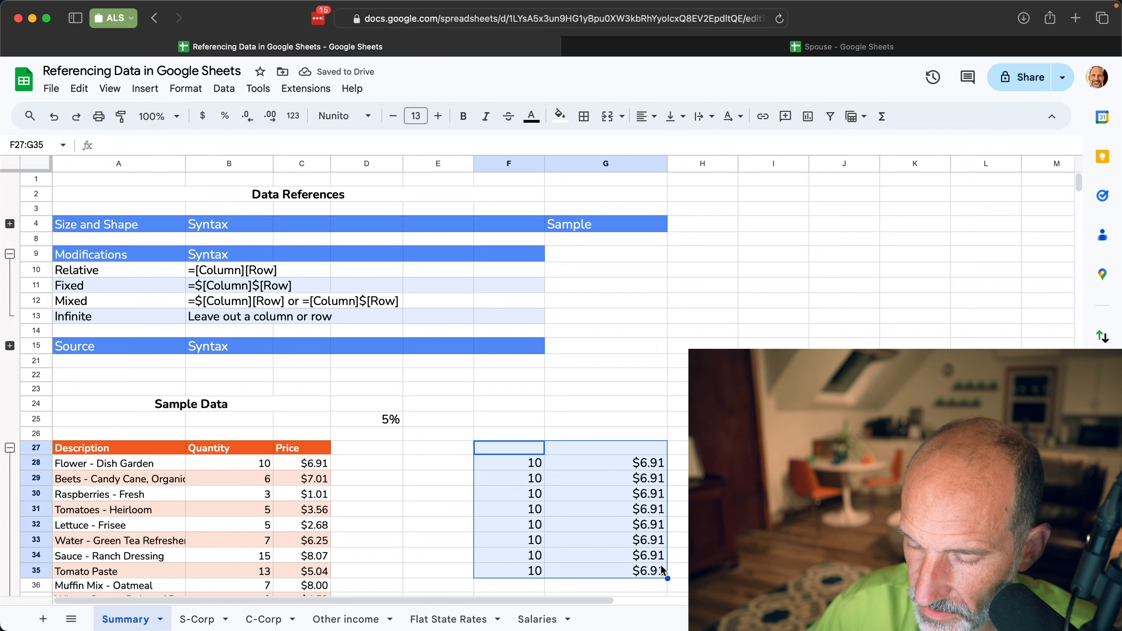
{"action": "key", "text": "Delete"}
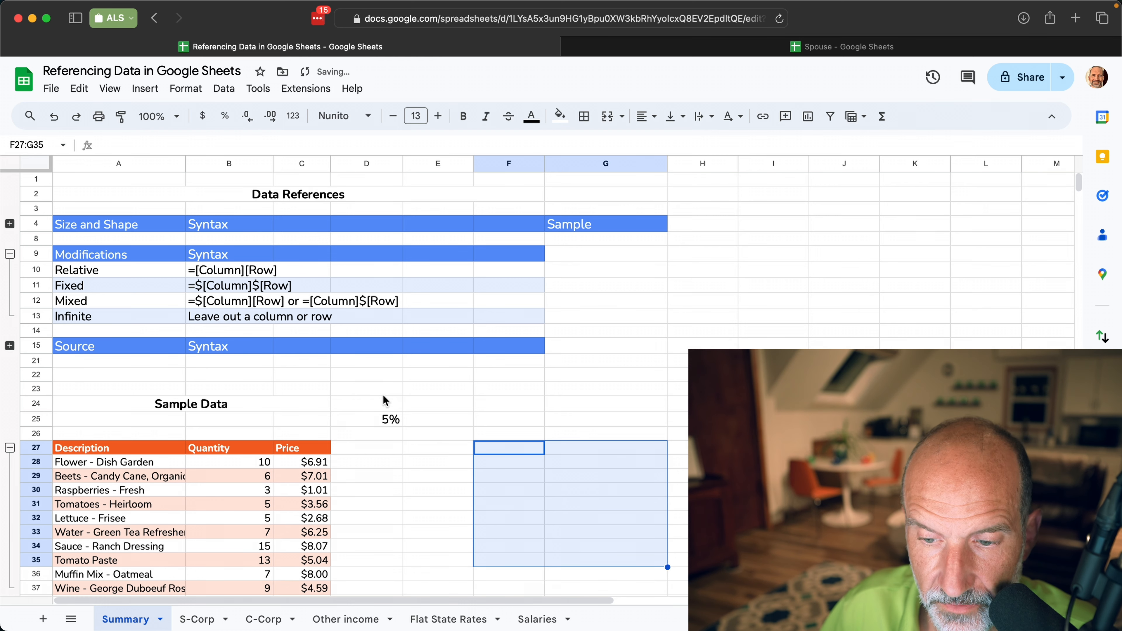
{"action": "left_click_drag", "start_coordinate": [380, 392], "coordinate": [442, 438]}
{"action": "key", "text": "Delete"}
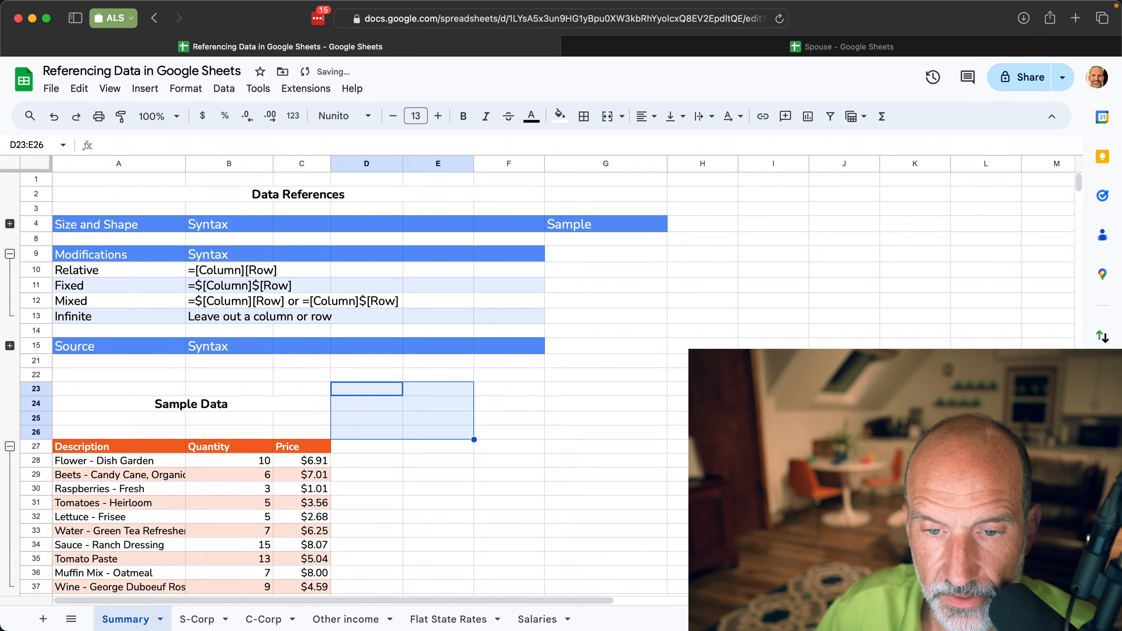
{"action": "left_click", "coordinate": [451, 406]}
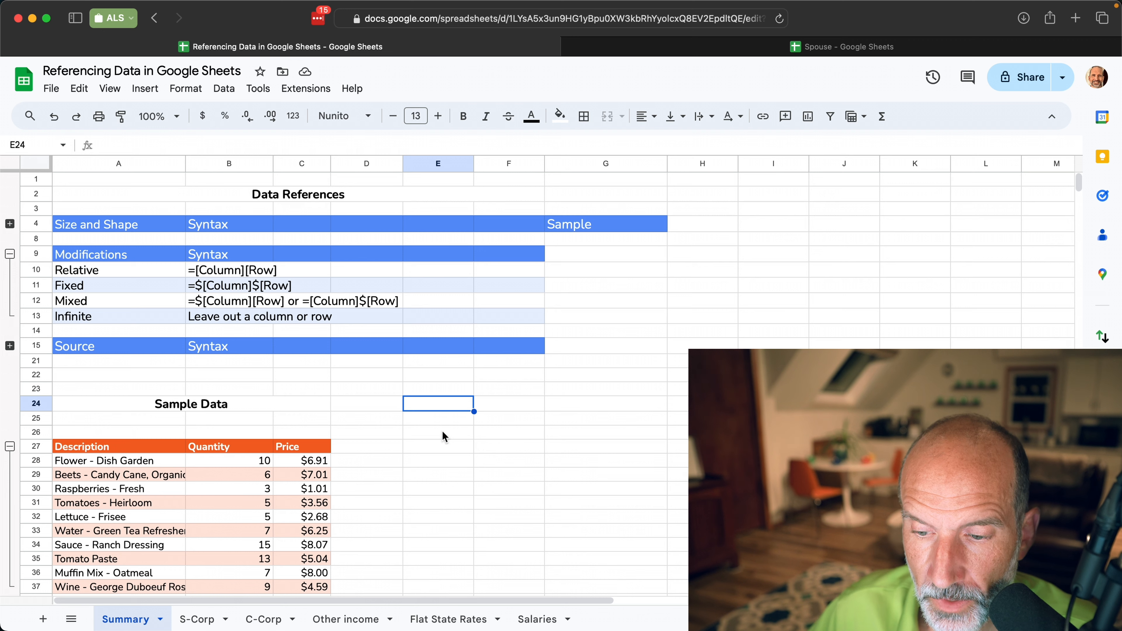
Enter the infinite column reference ={B28:B} in cell E28.
{"action": "left_click", "coordinate": [435, 456]}
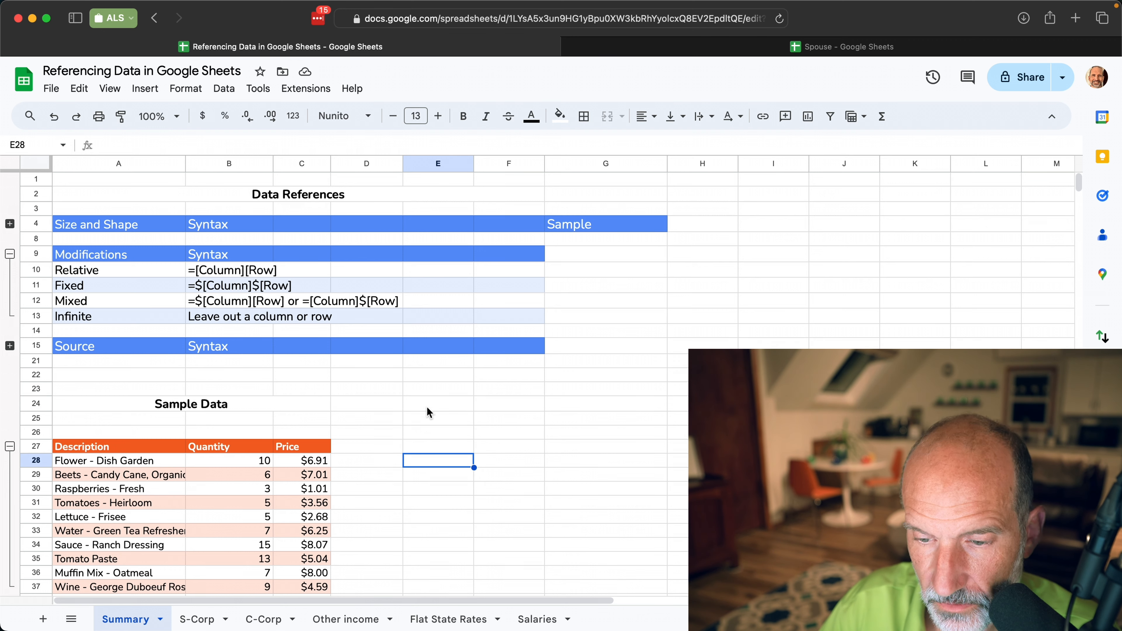
{"action": "type", "text": "="}
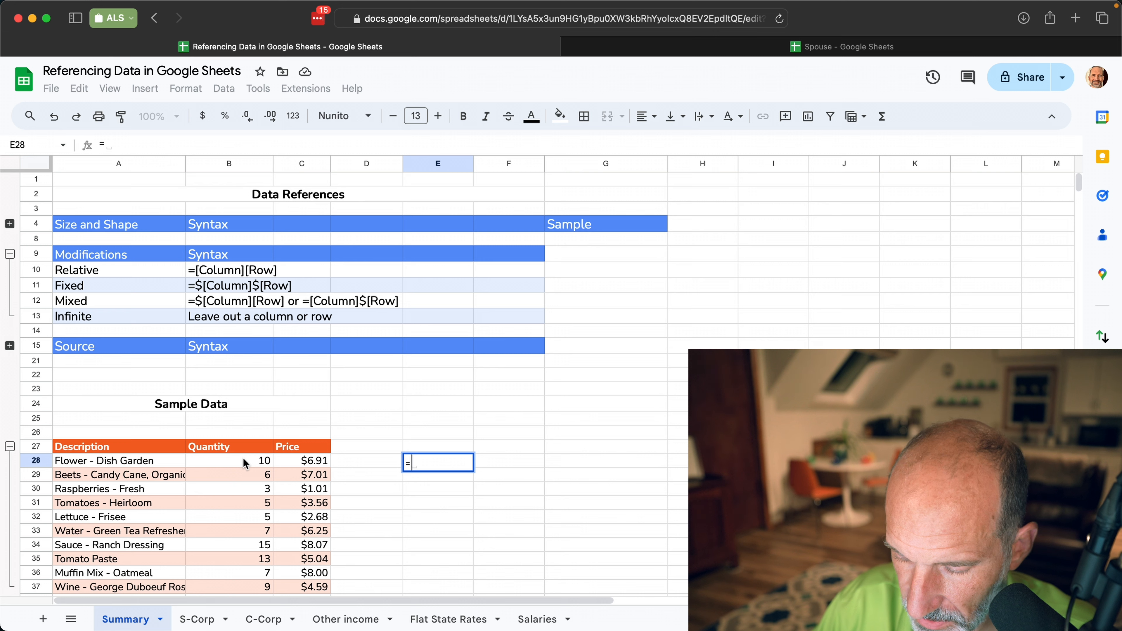
{"action": "type", "text": "{"}
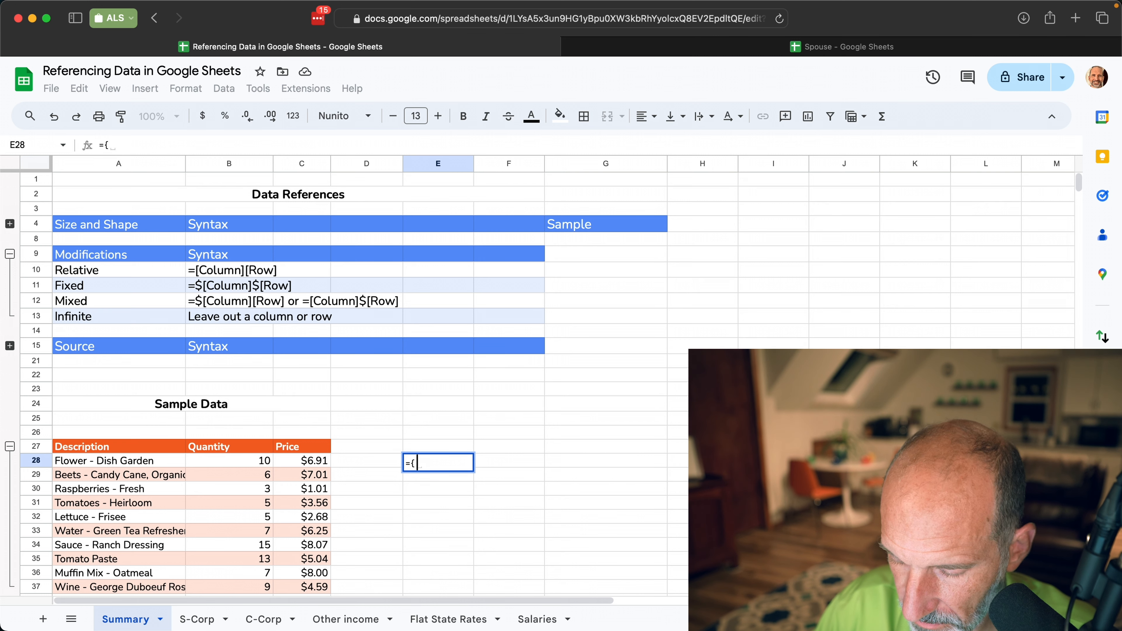
{"action": "type", "text": "}"}
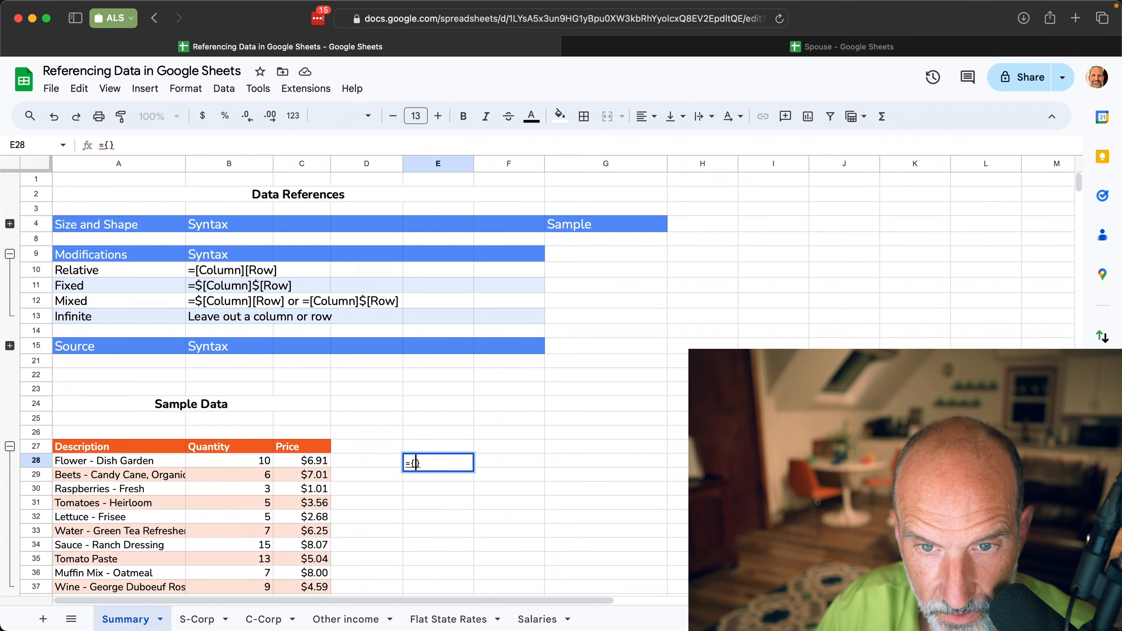
{"action": "type", "text": "B"}
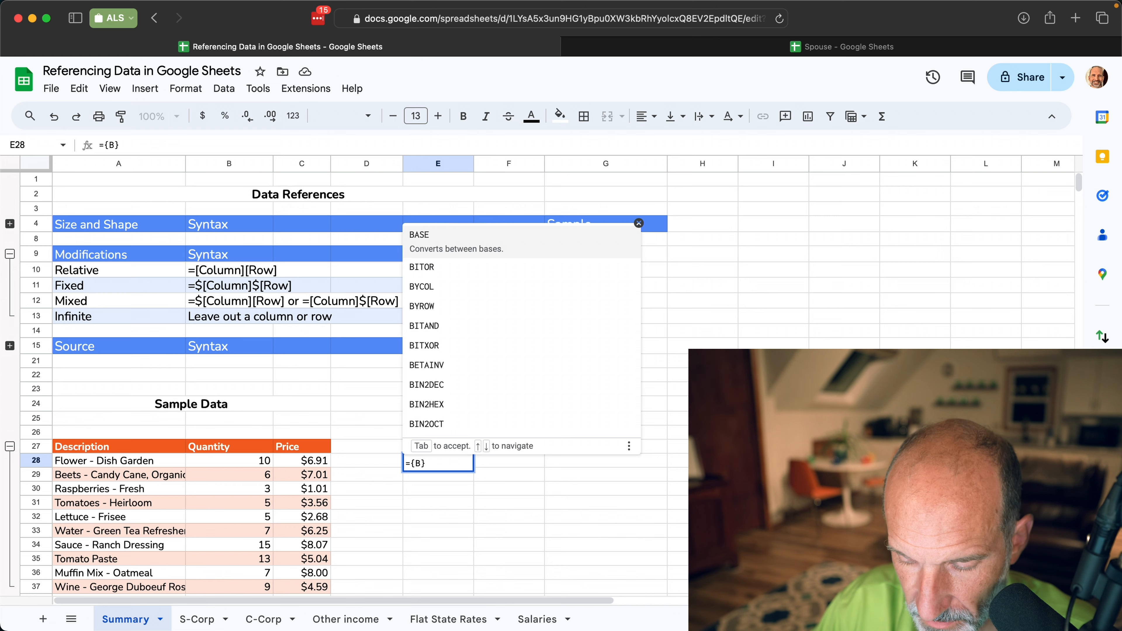
{"action": "type", "text": "28:"}
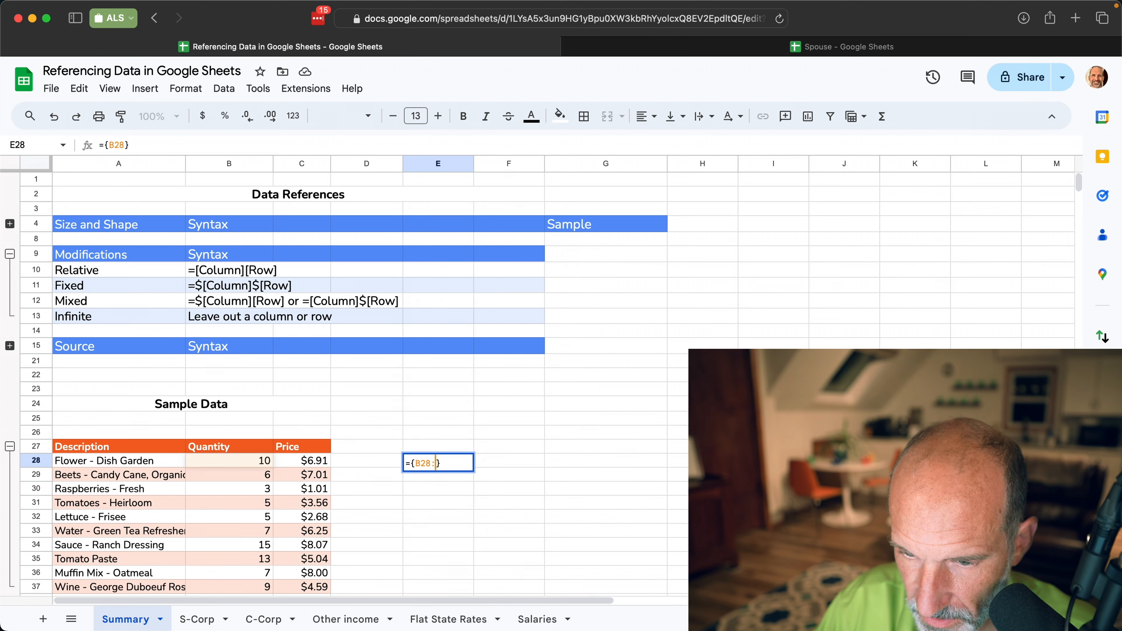
{"action": "type", "text": "B"}
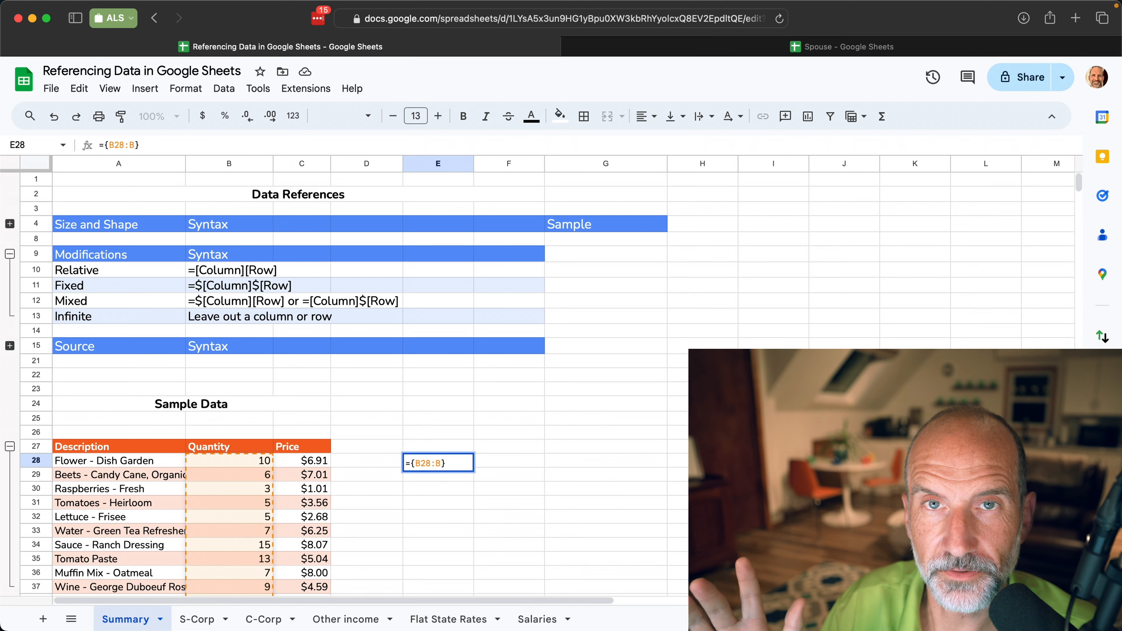
{"action": "key", "text": "Return"}
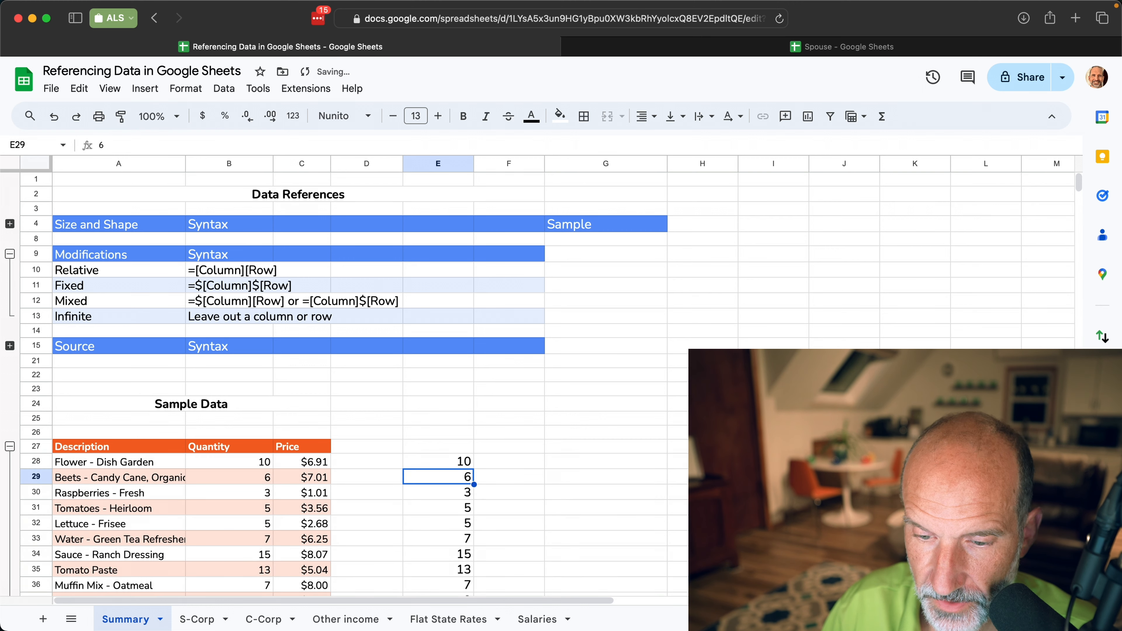
Compare the referenced values in E28:E37 with the Quantity column, including the blank rows below the sample data.
{"action": "scroll", "coordinate": [547, 380], "scroll_direction": "down", "scroll_amount": 5}
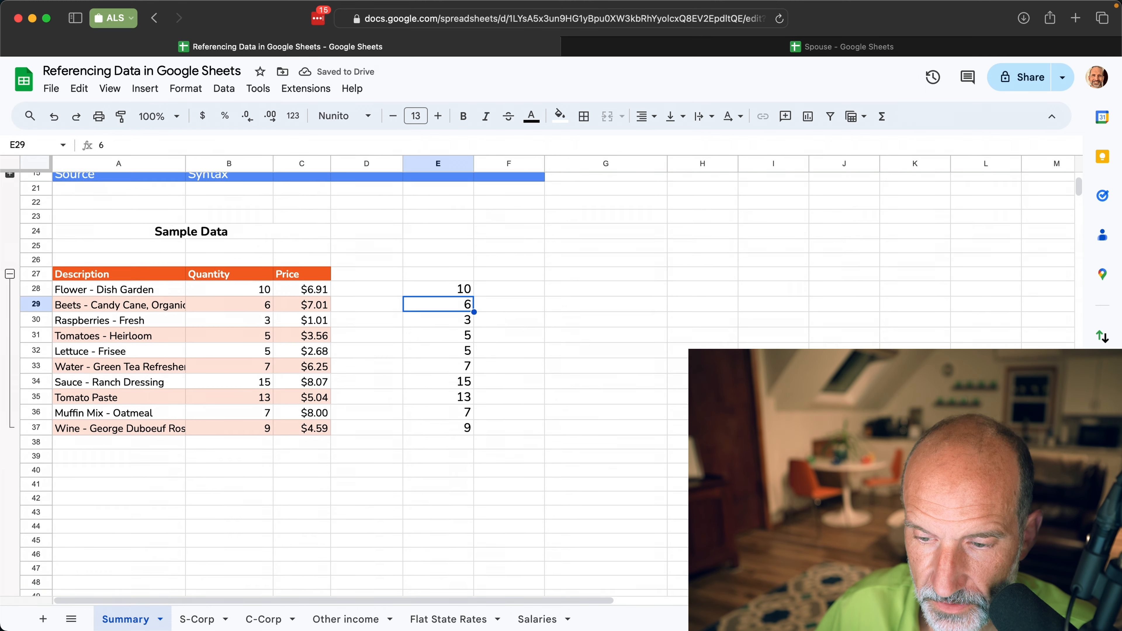
{"action": "left_click", "coordinate": [268, 398]}
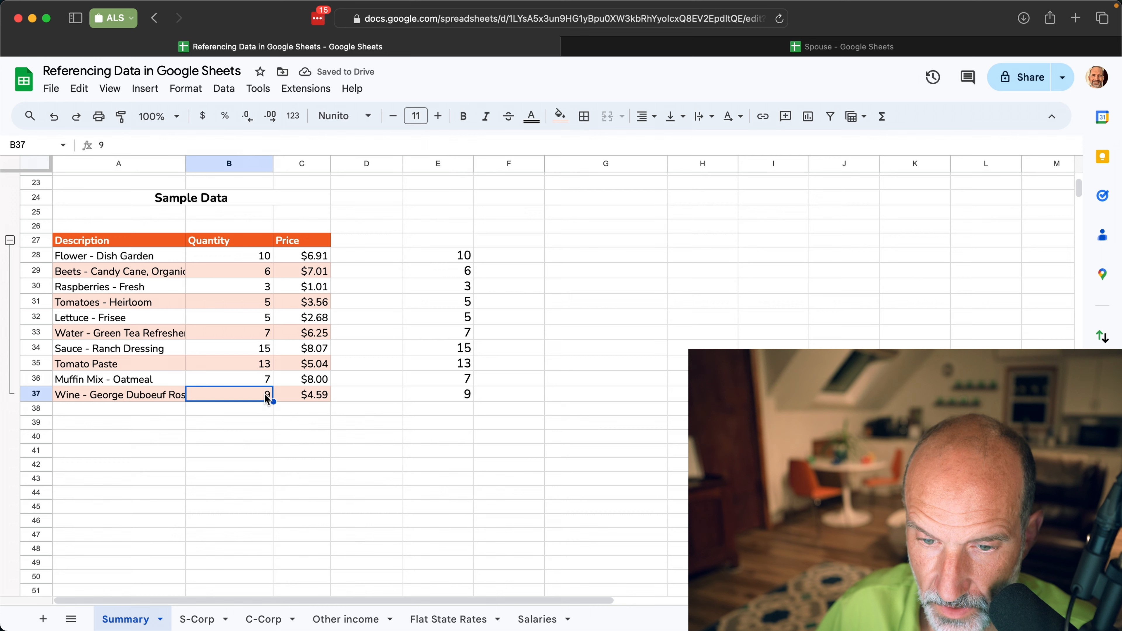
{"action": "left_click", "coordinate": [456, 412]}
{"action": "left_click", "coordinate": [456, 436]}
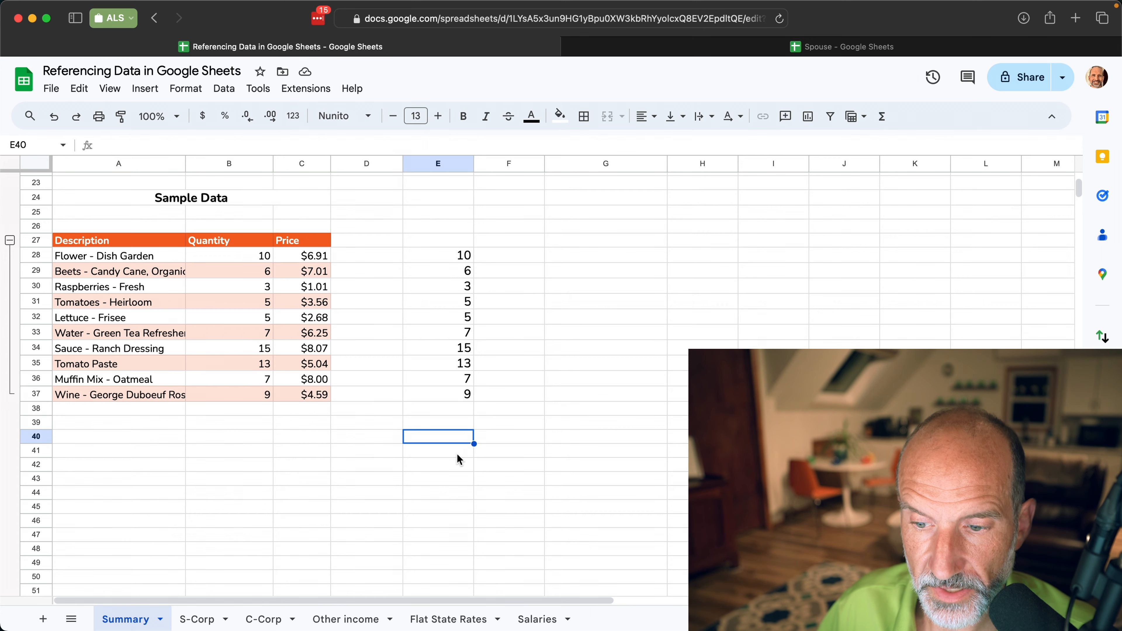
{"action": "left_click", "coordinate": [457, 454]}
{"action": "scroll", "coordinate": [456, 376], "scroll_direction": "up", "scroll_amount": 3}
{"action": "scroll", "coordinate": [457, 382], "scroll_direction": "left", "scroll_amount": 1}
{"action": "scroll", "coordinate": [457, 382], "scroll_direction": "down", "scroll_amount": 1}
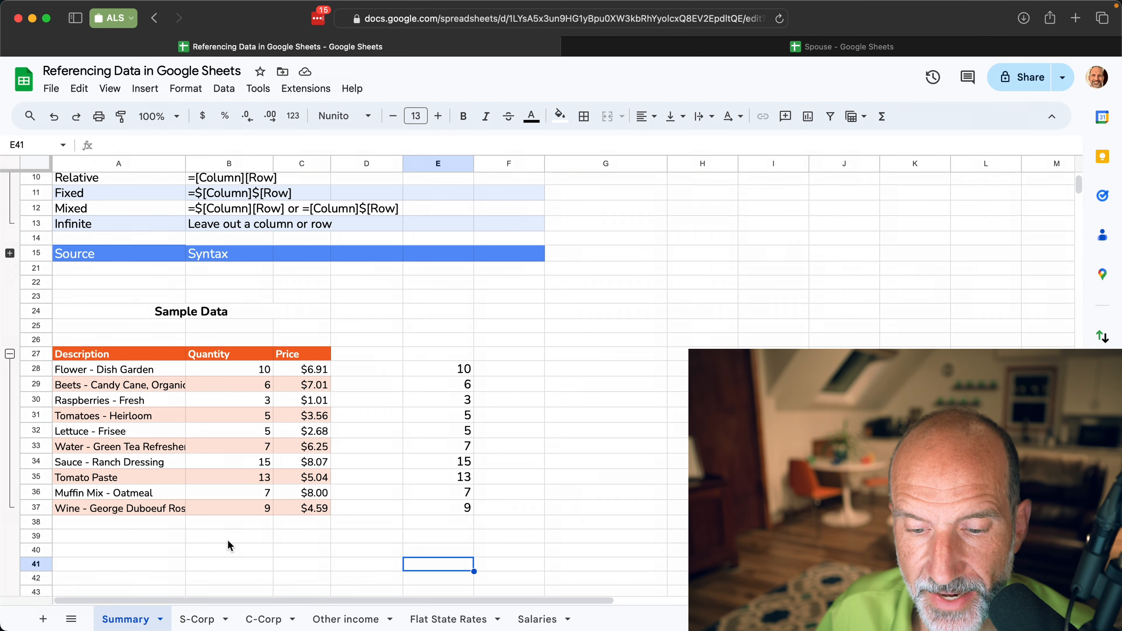
{"action": "left_click", "coordinate": [247, 524]}
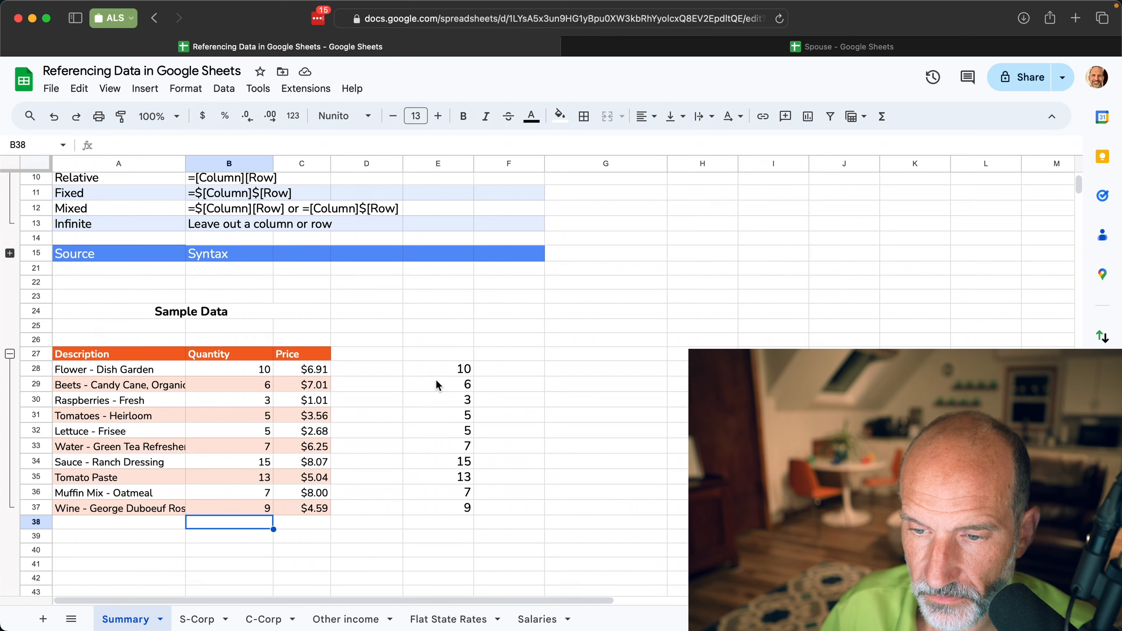
Clear the infinite reference output from E28:E37.
{"action": "left_click", "coordinate": [432, 369]}
{"action": "left_click_drag", "start_coordinate": [433, 371], "coordinate": [474, 513]}
{"action": "key", "text": "BackSpace"}
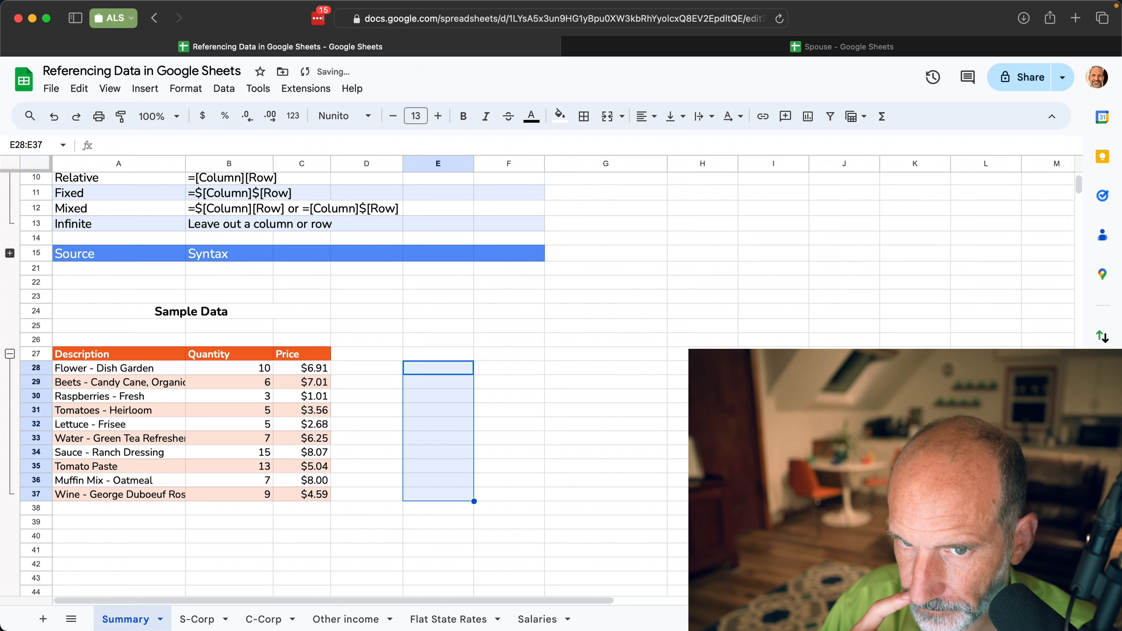
{"action": "left_click", "coordinate": [382, 344]}
Collapse the Modifications row group, expand the Source group, and select the Another Sheet entry in A17.
{"action": "scroll", "coordinate": [381, 339], "scroll_direction": "up", "scroll_amount": 5}
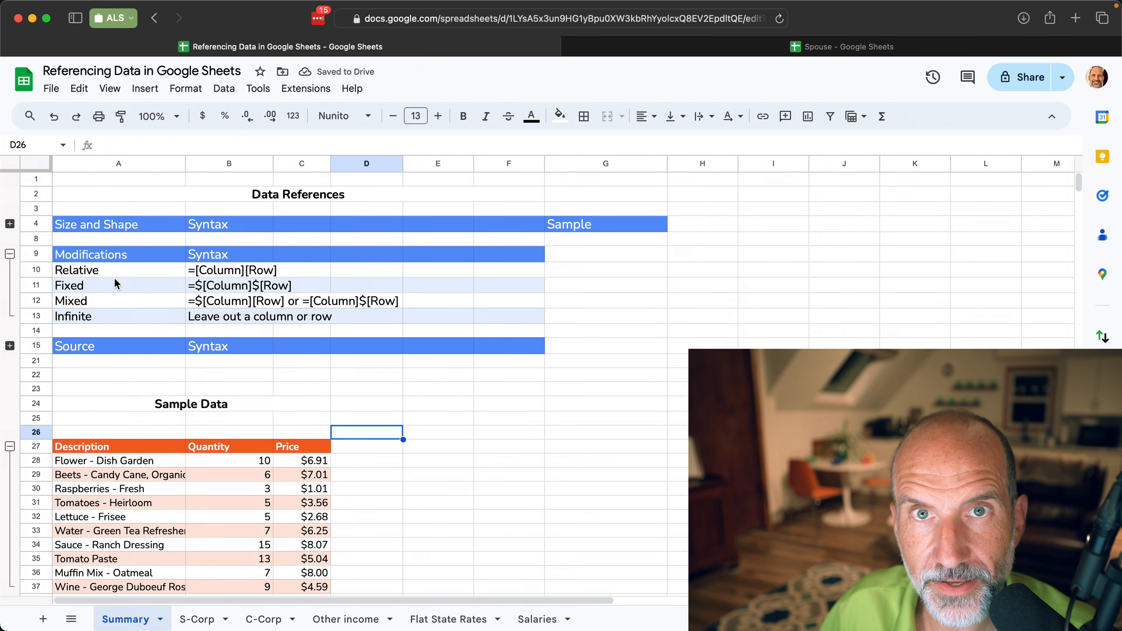
{"action": "left_click", "coordinate": [11, 254]}
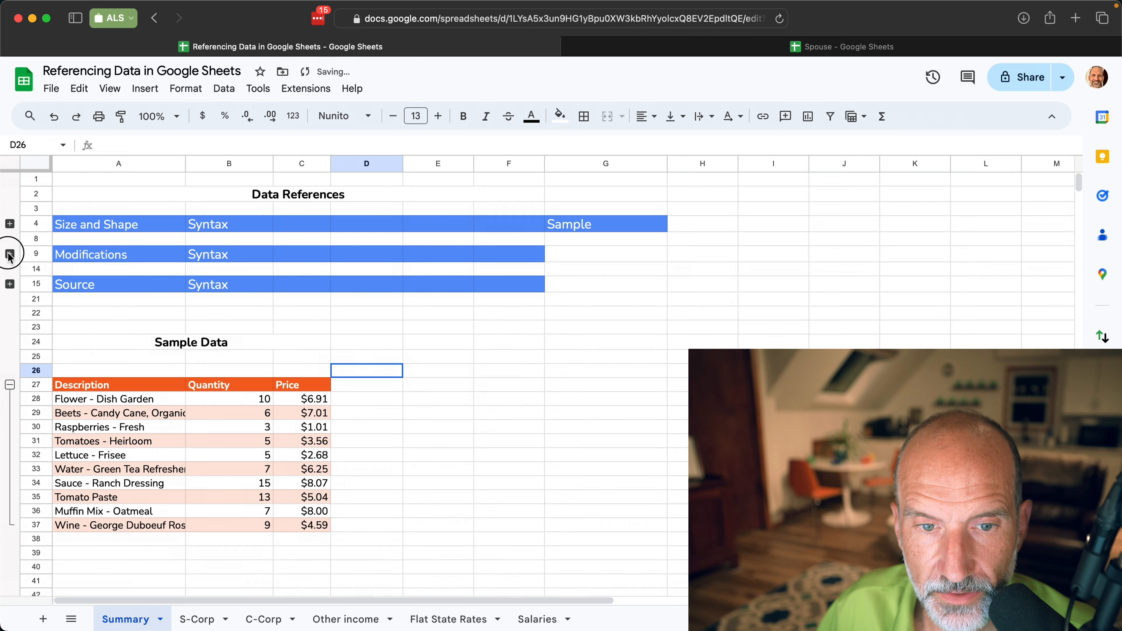
{"action": "left_click", "coordinate": [11, 285]}
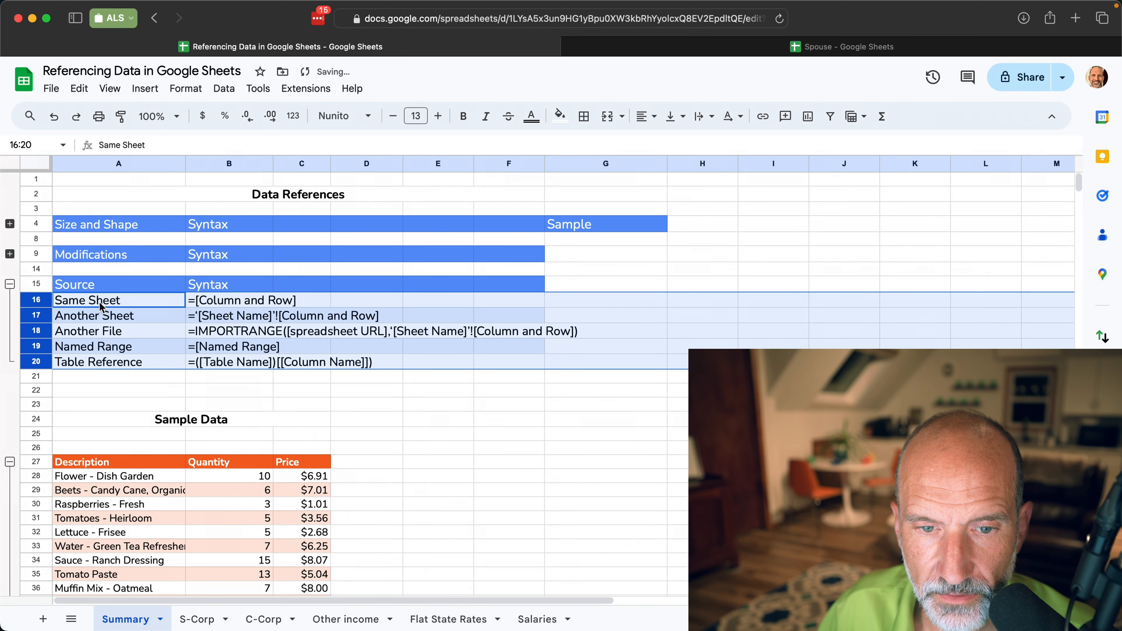
{"action": "left_click", "coordinate": [168, 310]}
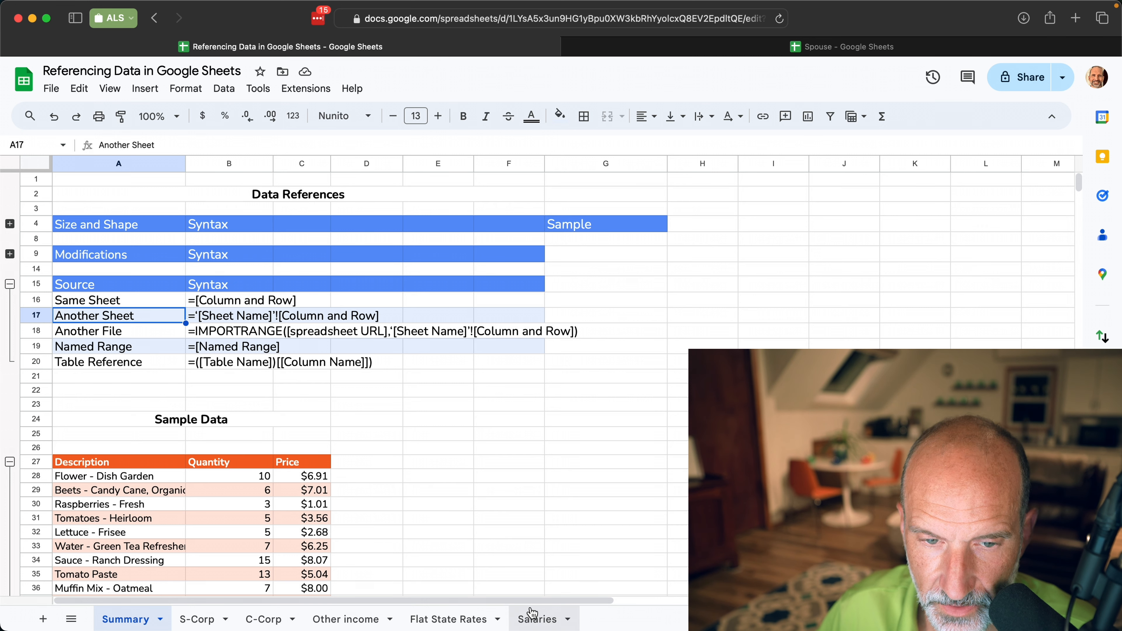
Select E27 on the Summary sheet, and inspect the Total S-Corp income formula in E8 of the S-Corp sheet.
{"action": "left_click", "coordinate": [388, 459]}
{"action": "left_click", "coordinate": [435, 461]}
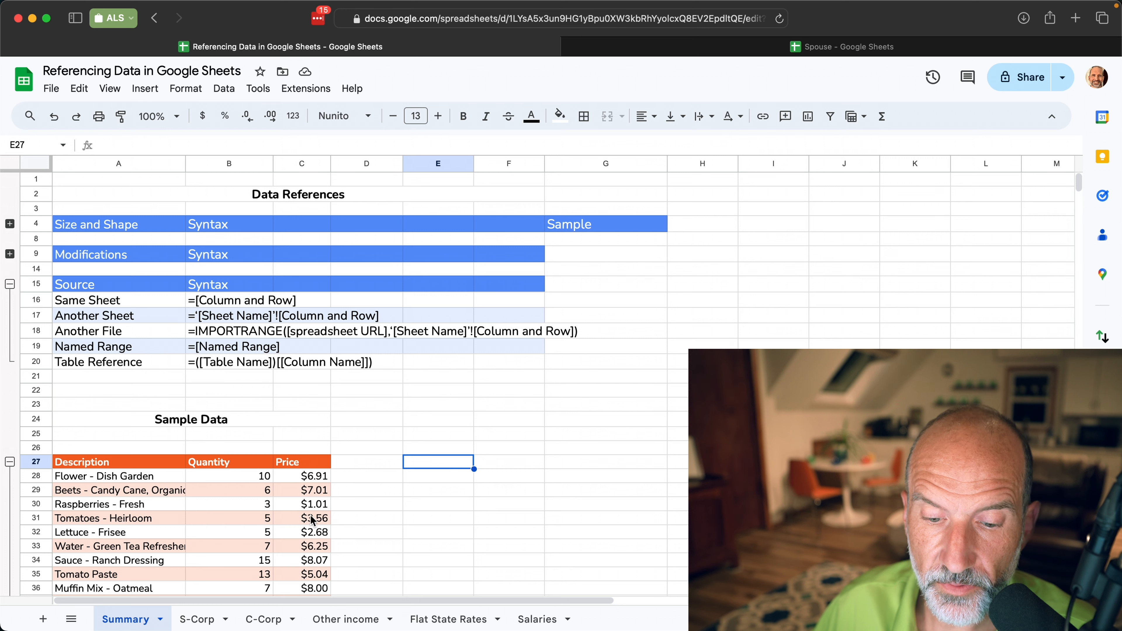
{"action": "left_click", "coordinate": [208, 620]}
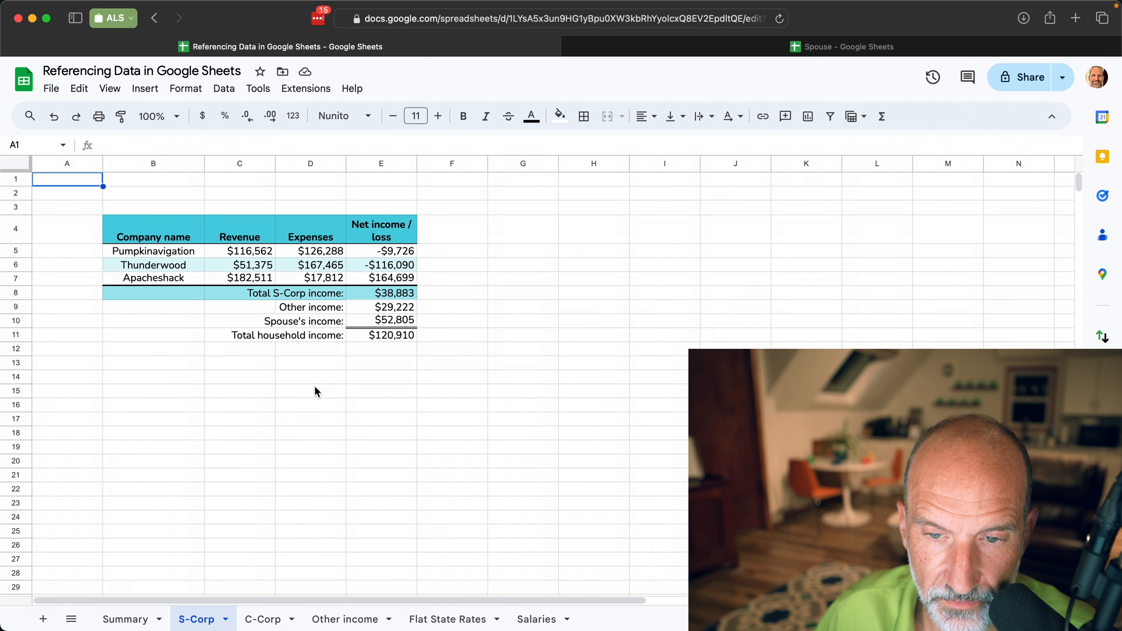
{"action": "left_click", "coordinate": [384, 299]}
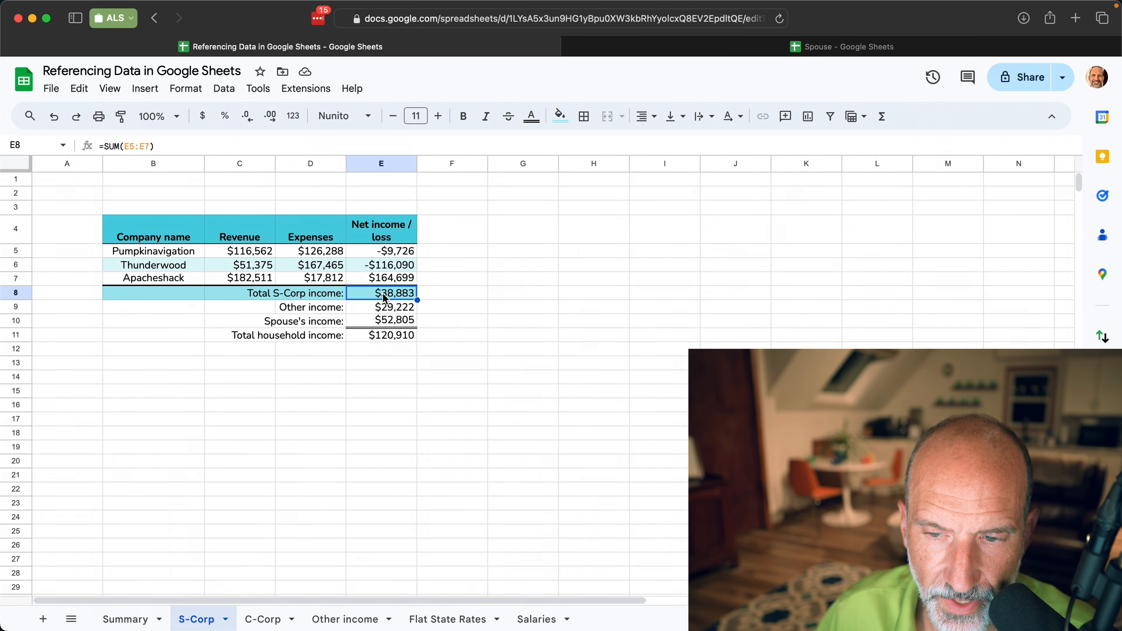
Reference the Total S-Corp income cell from Summary cell E27 with the formula ='S-Corp'!E8.
{"action": "left_click", "coordinate": [134, 621]}
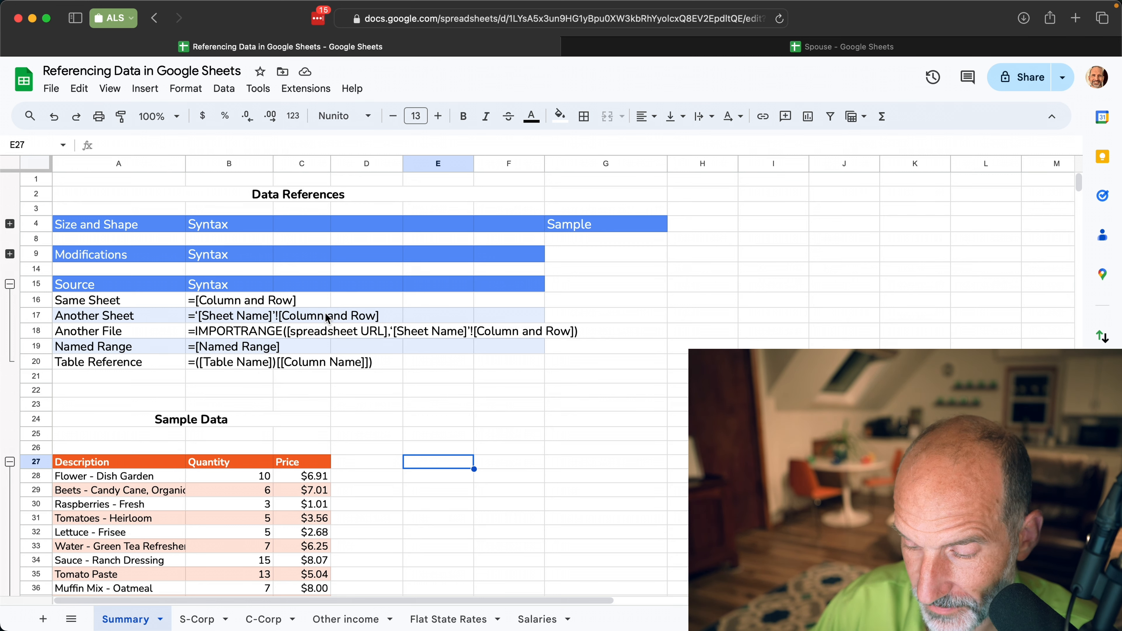
{"action": "type", "text": "="}
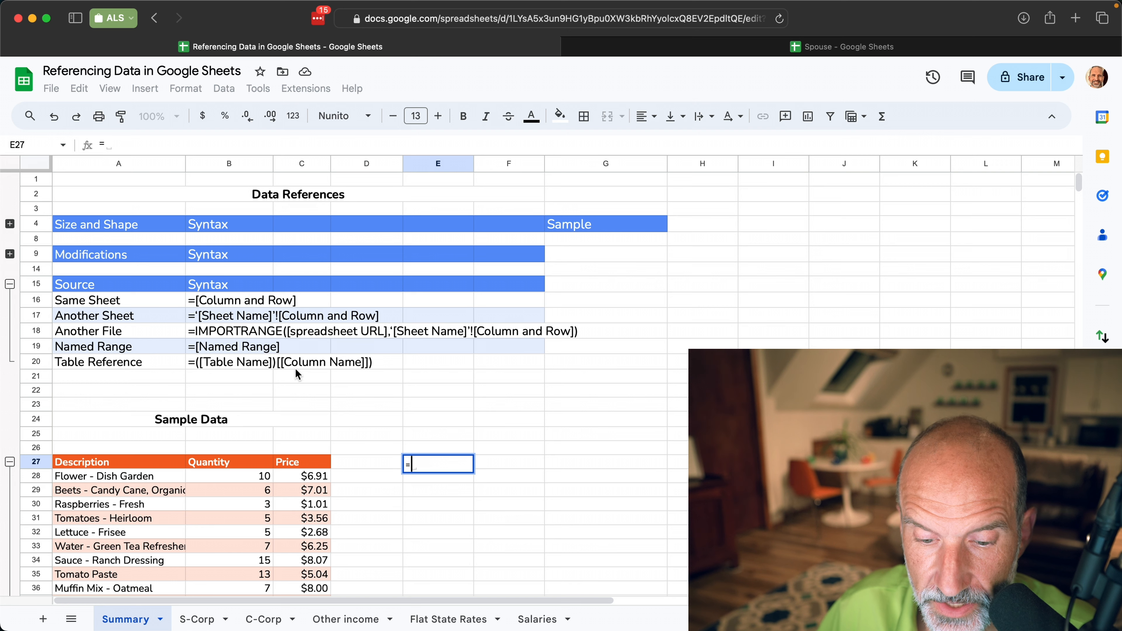
{"action": "left_click", "coordinate": [196, 619]}
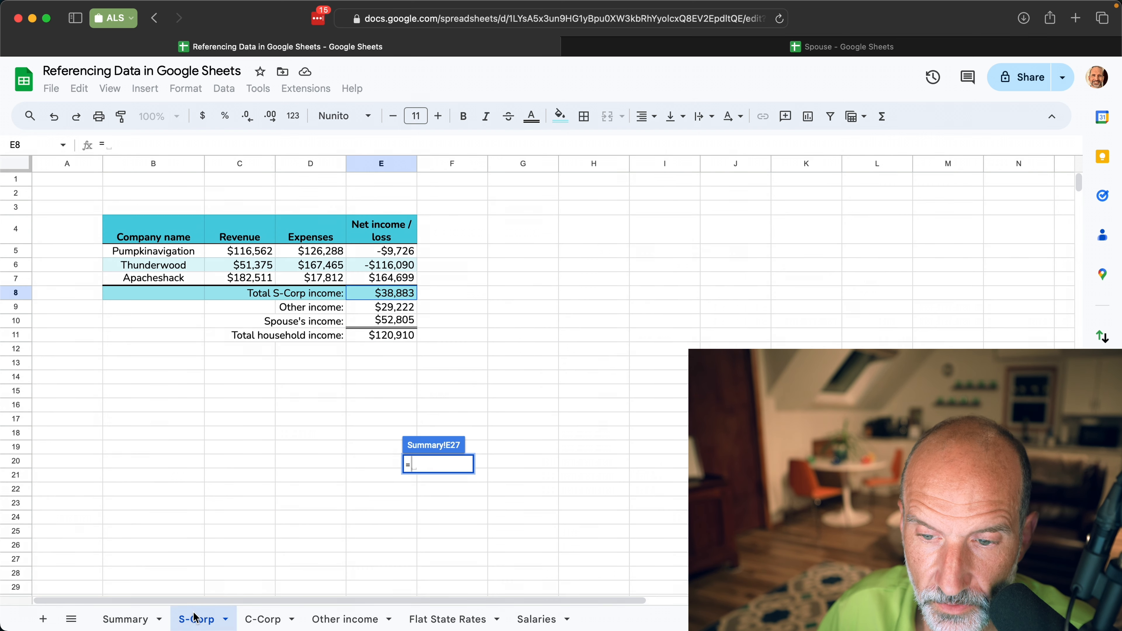
{"action": "left_click", "coordinate": [367, 295]}
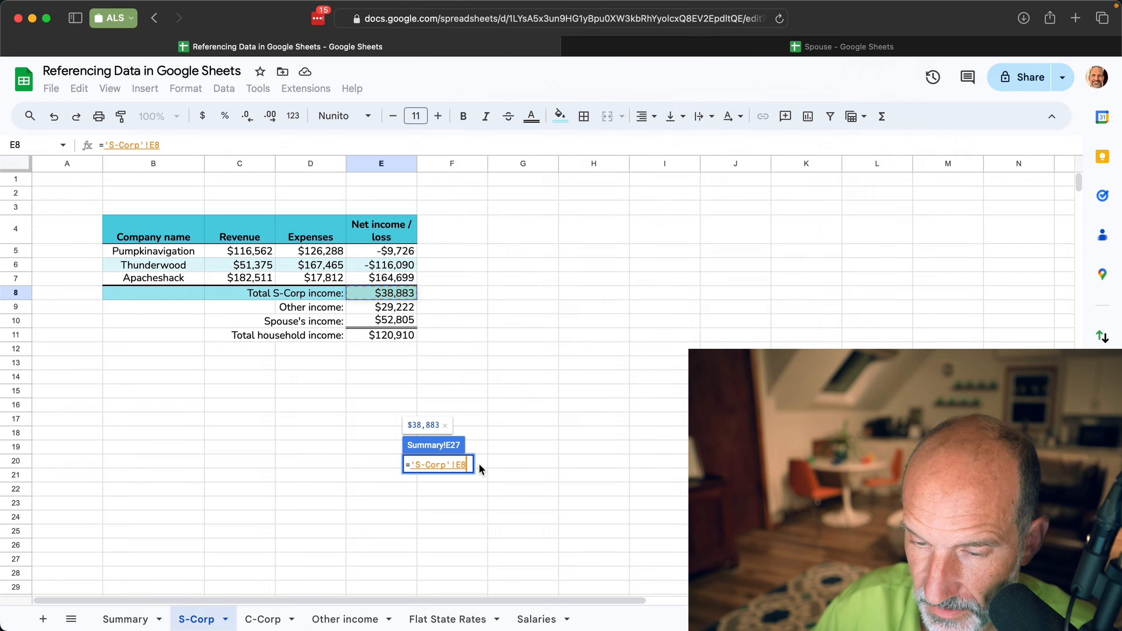
{"action": "key", "text": "Return"}
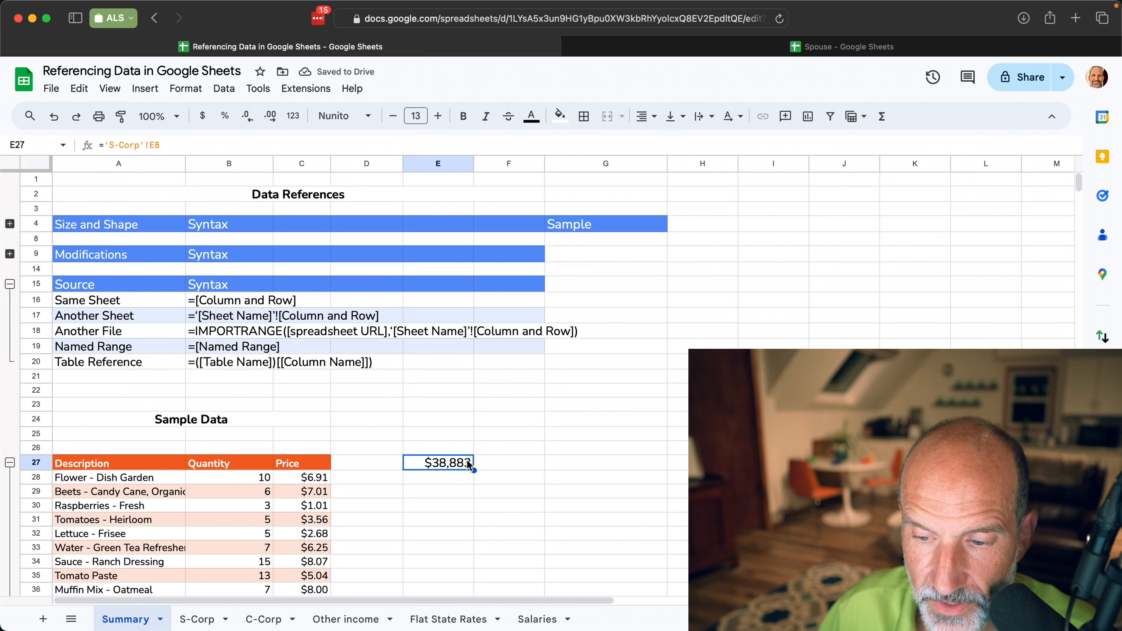
Extend the cross-sheet reference in E27 to a two-cell array range, ={'S-Corp'!E8:E9}.
{"action": "double_click", "coordinate": [471, 464]}
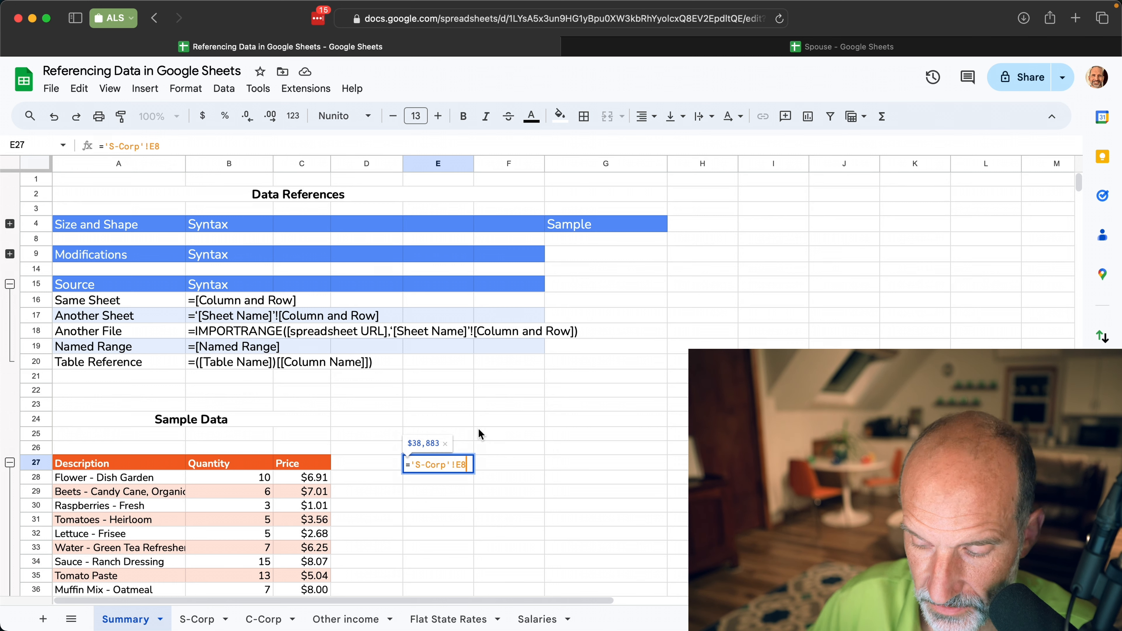
{"action": "type", "text": ":"}
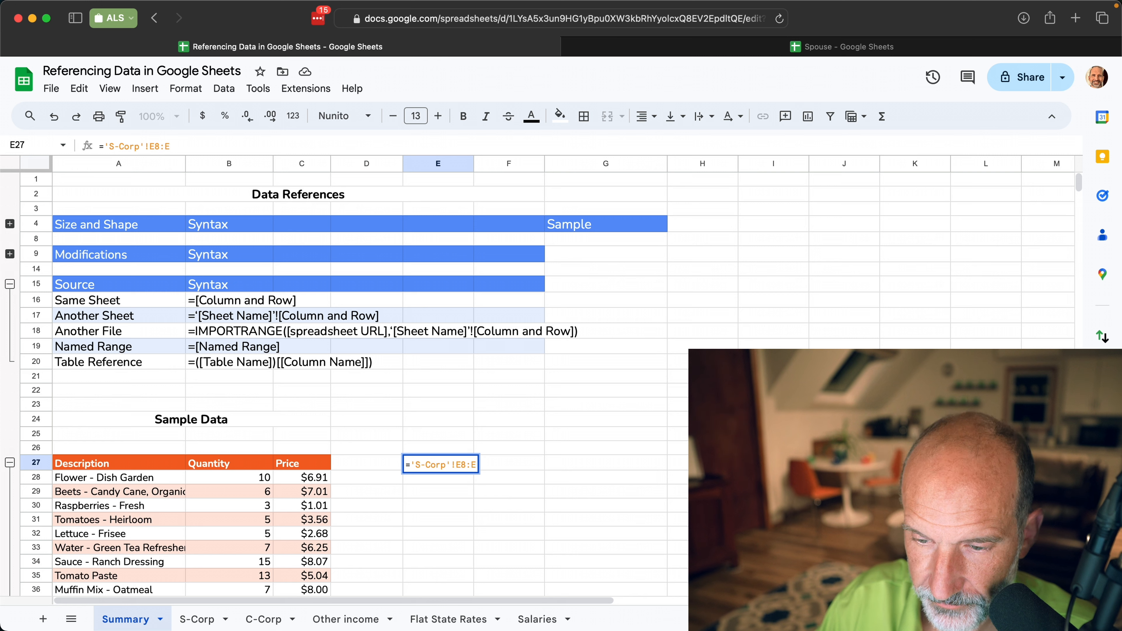
{"action": "type", "text": "E9"}
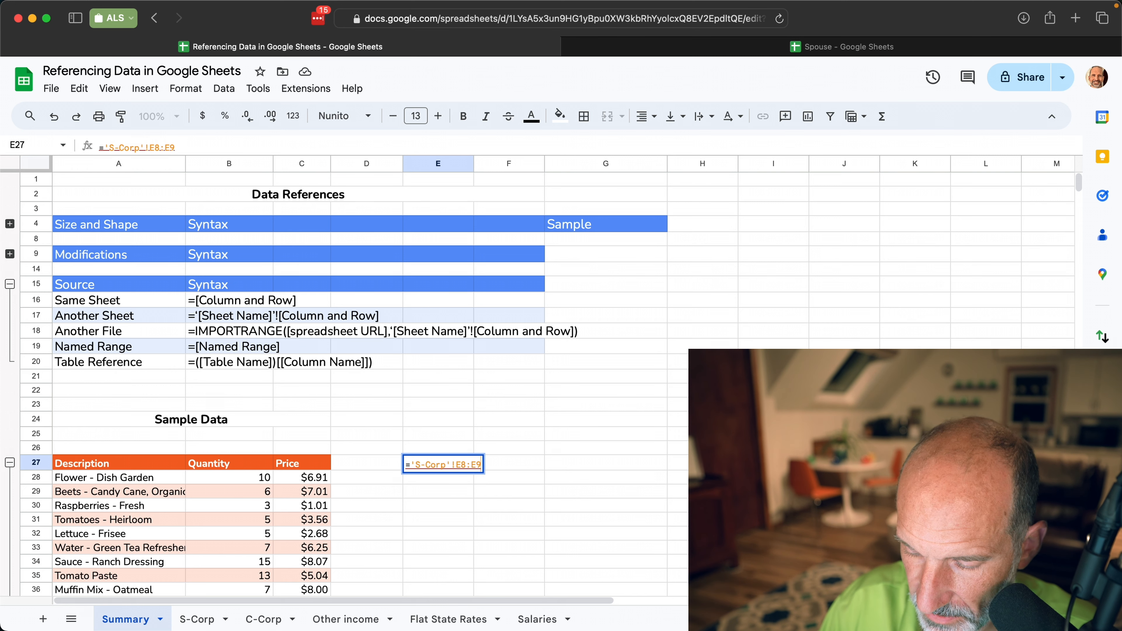
{"action": "type", "text": "}"}
{"action": "type", "text": "{"}
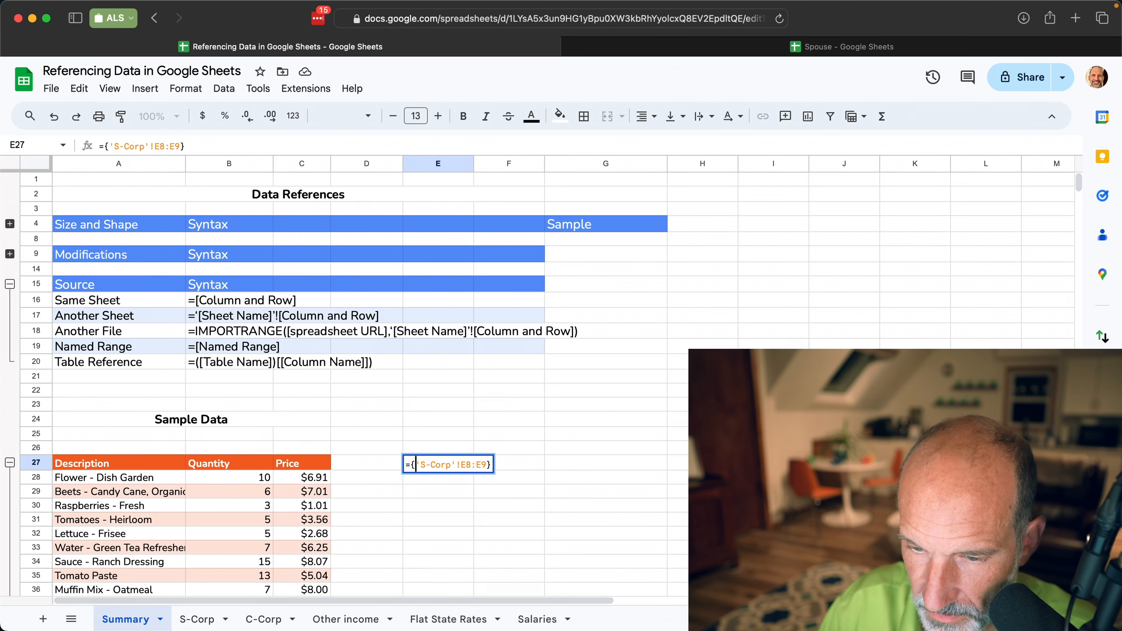
{"action": "key", "text": "Return"}
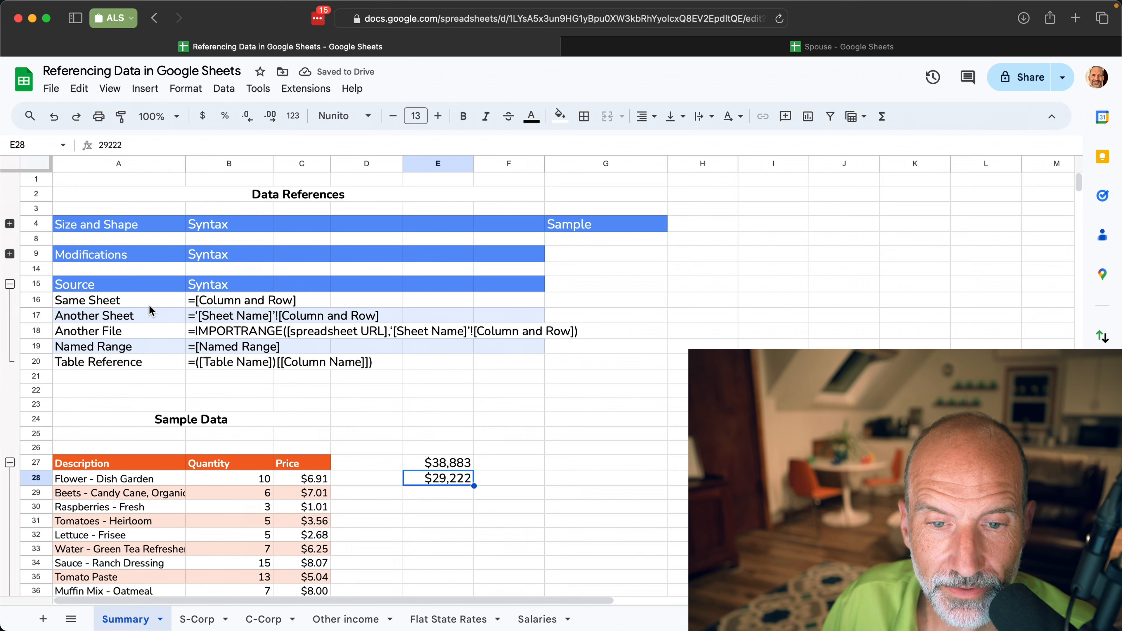
Review the Another Sheet syntax in row 17, expand the Size and Shape row group, and select One range in A6.
{"action": "left_click", "coordinate": [145, 313]}
{"action": "left_click", "coordinate": [187, 315]}
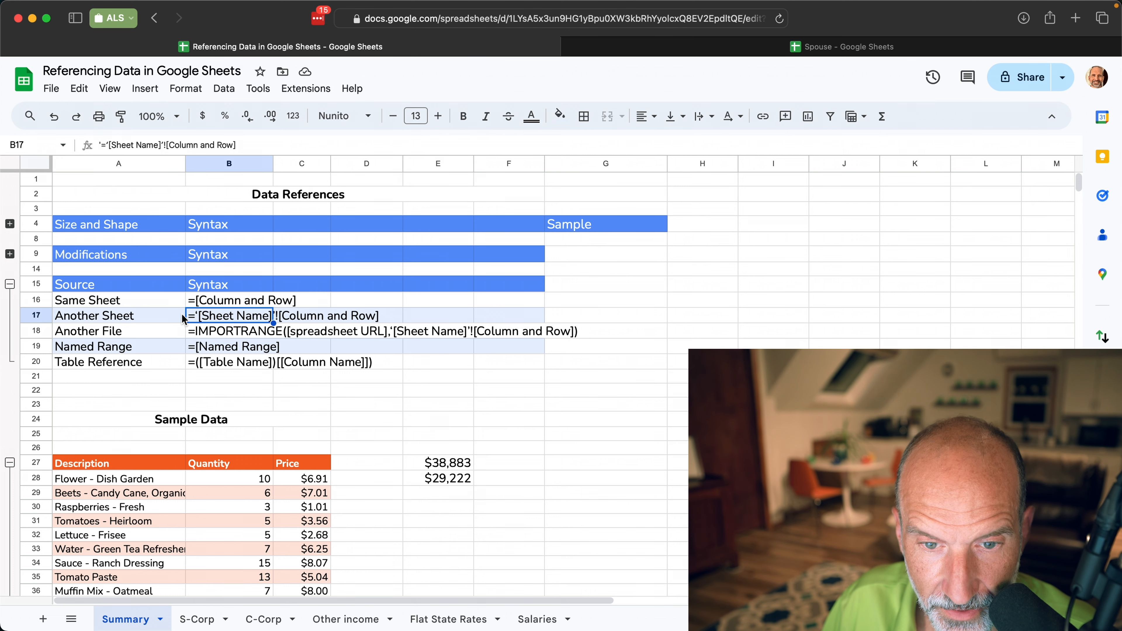
{"action": "left_click", "coordinate": [182, 315]}
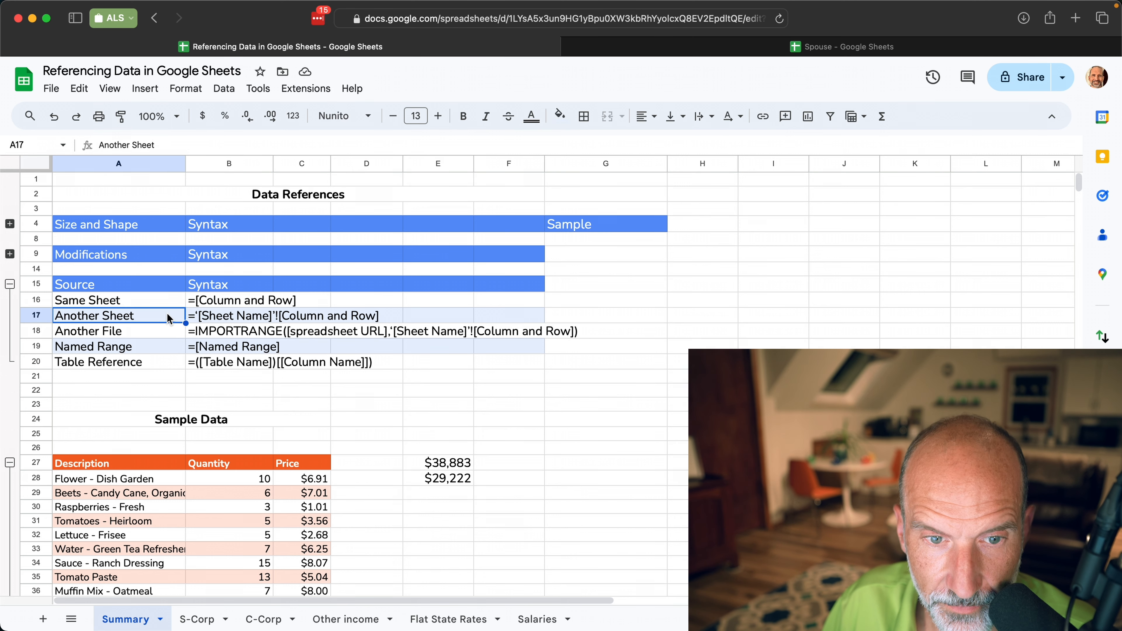
{"action": "left_click", "coordinate": [11, 225]}
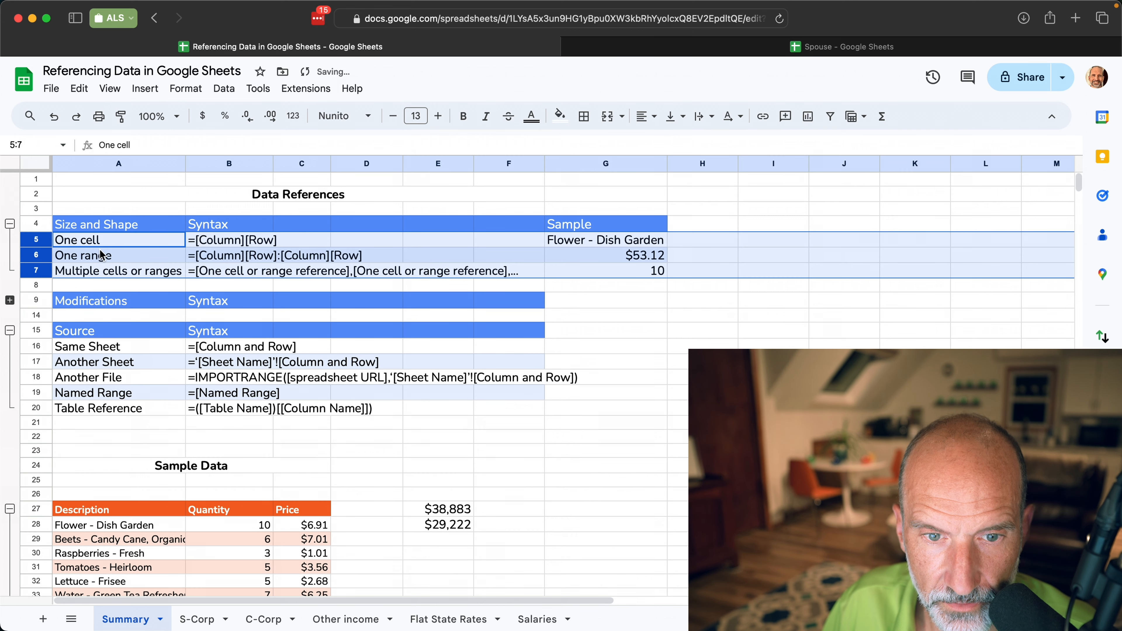
{"action": "left_click", "coordinate": [117, 260]}
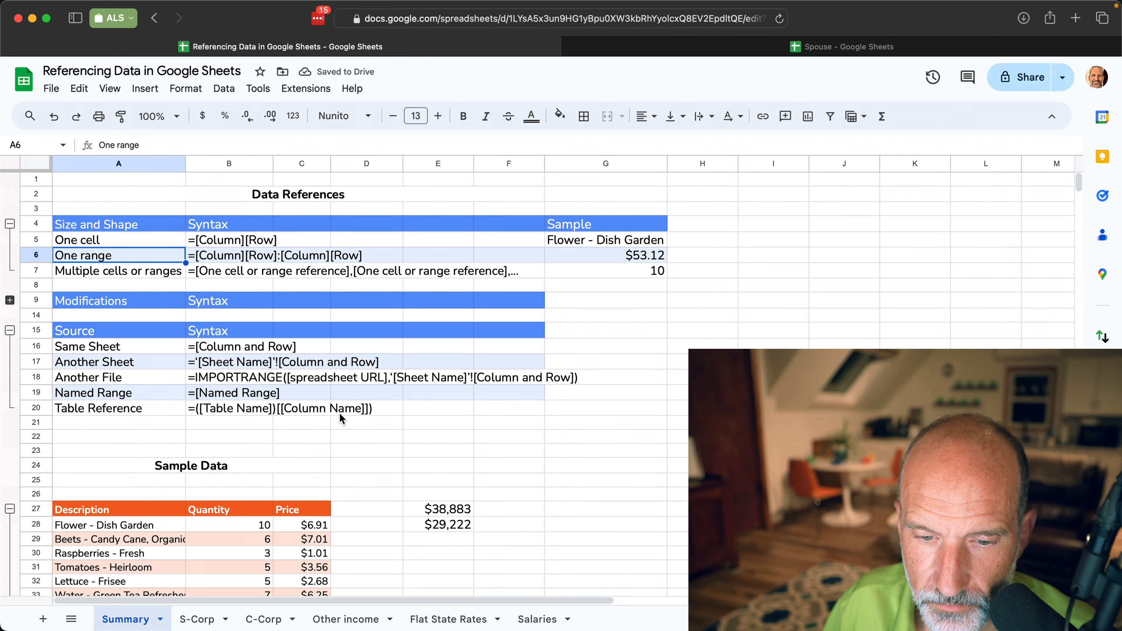
Collapse the Size and Shape row group and select the Another File entry in A18.
{"action": "left_click", "coordinate": [9, 223]}
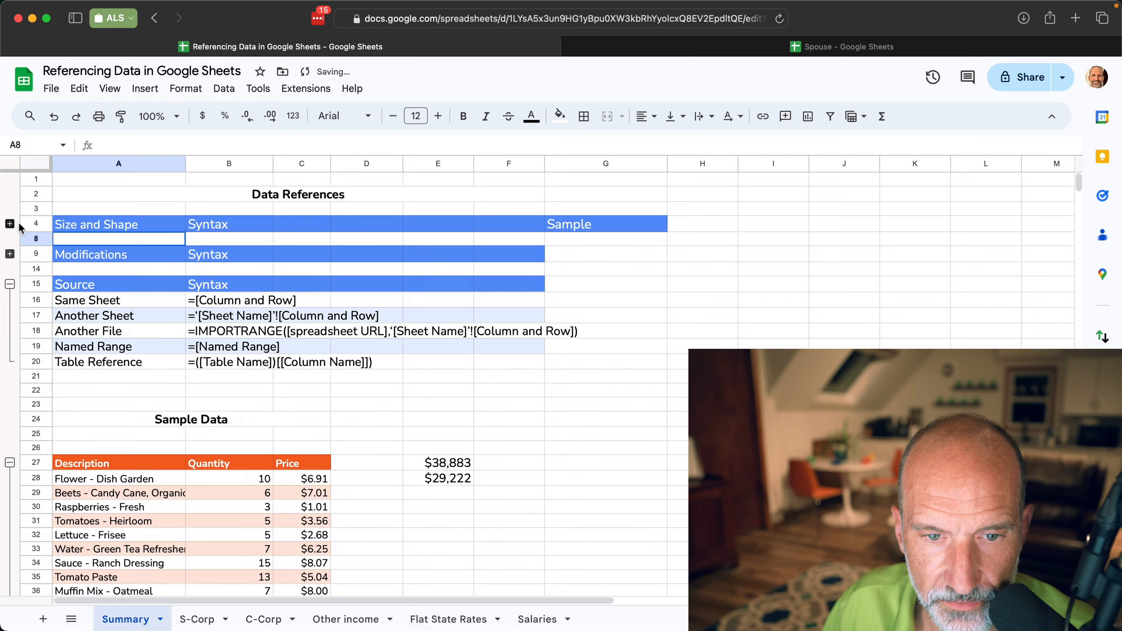
{"action": "left_click", "coordinate": [105, 321]}
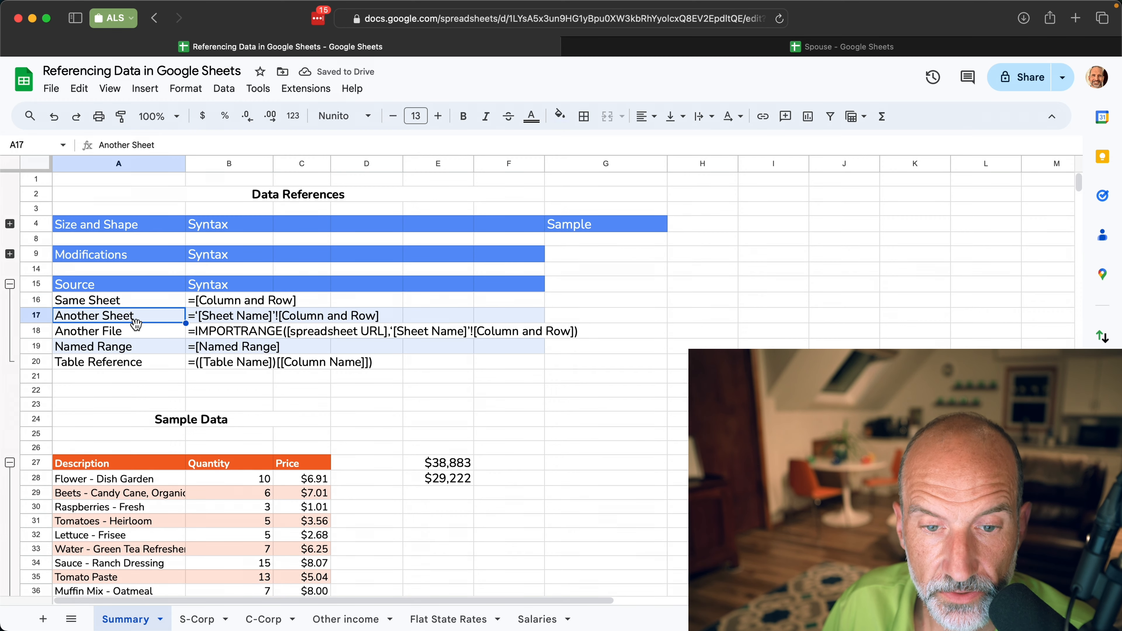
{"action": "left_click", "coordinate": [140, 331]}
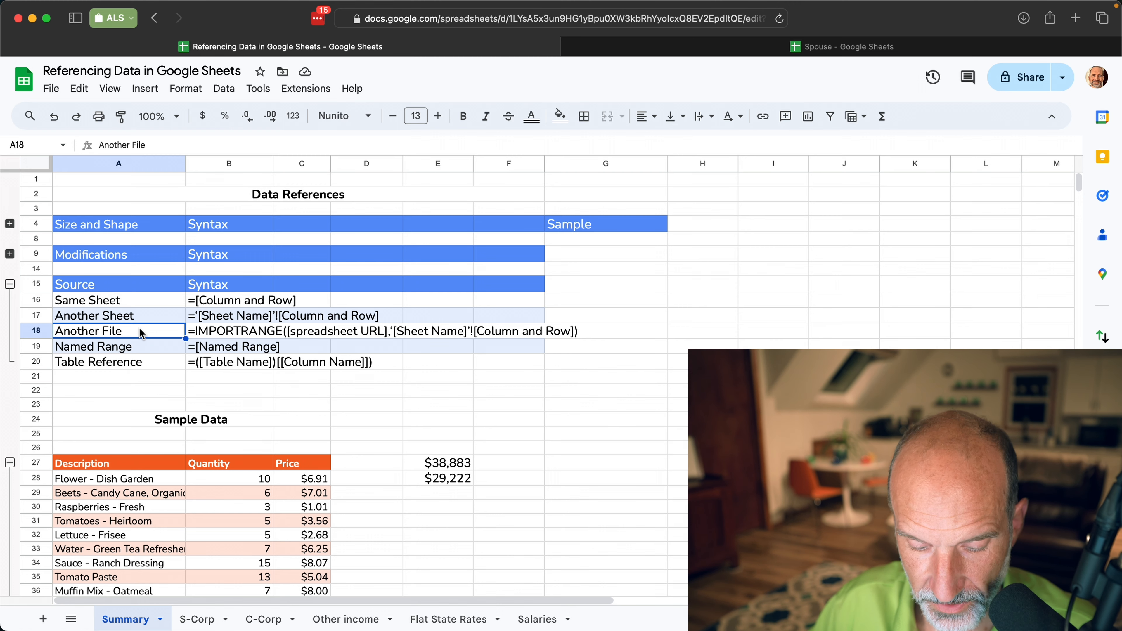
Arrange the spreadsheet window side by side with the Grocery Store Transactions spreadsheet.
{"action": "key", "text": "ctrl+alt+Left"}
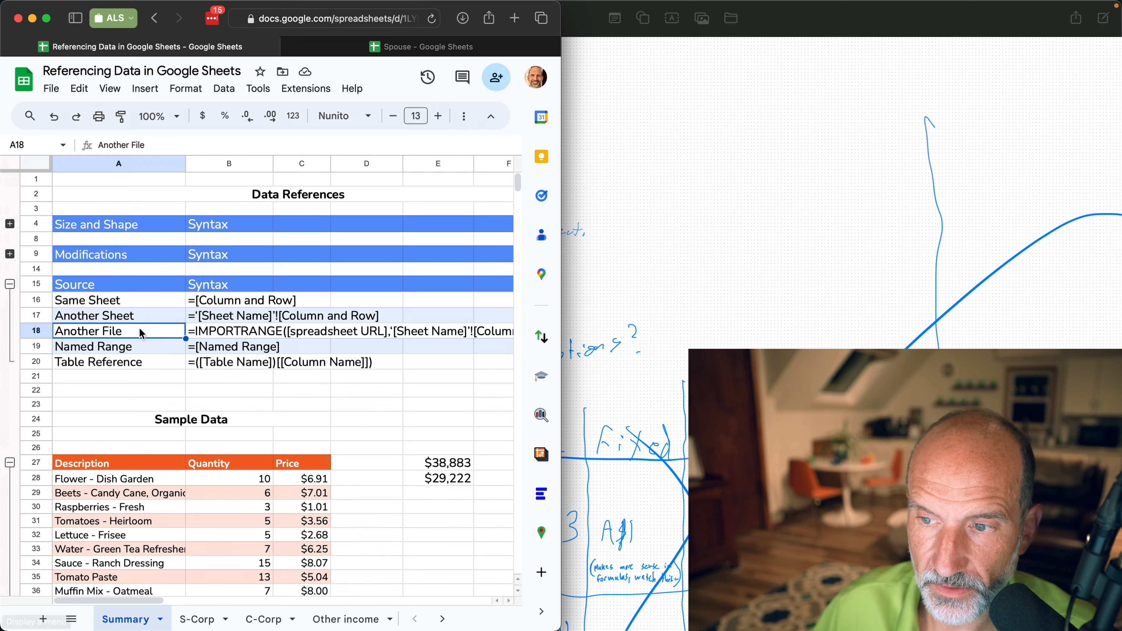
{"action": "left_click", "coordinate": [853, 314]}
{"action": "scroll", "coordinate": [843, 320], "scroll_direction": "down", "scroll_amount": 5}
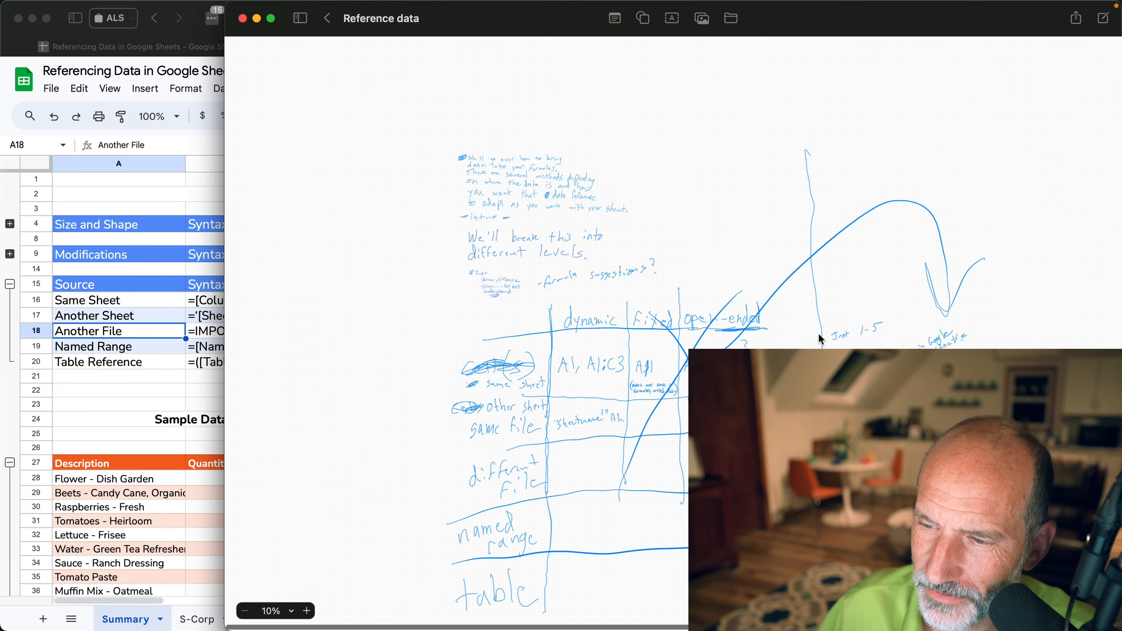
Start an IMPORTRANGE formula in Summary cell G18 and expand the function's syntax help.
{"action": "scroll", "coordinate": [301, 331], "scroll_direction": "right", "scroll_amount": 5}
{"action": "left_click", "coordinate": [300, 331]}
{"action": "type", "text": "=IM"}
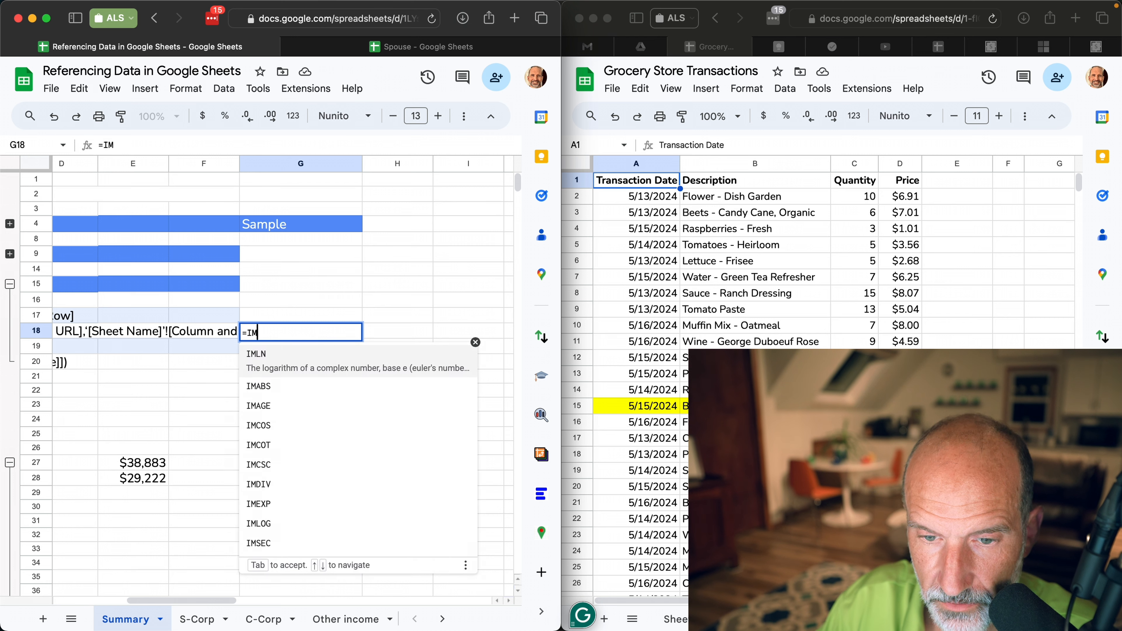
{"action": "type", "text": "PORTRANGE("}
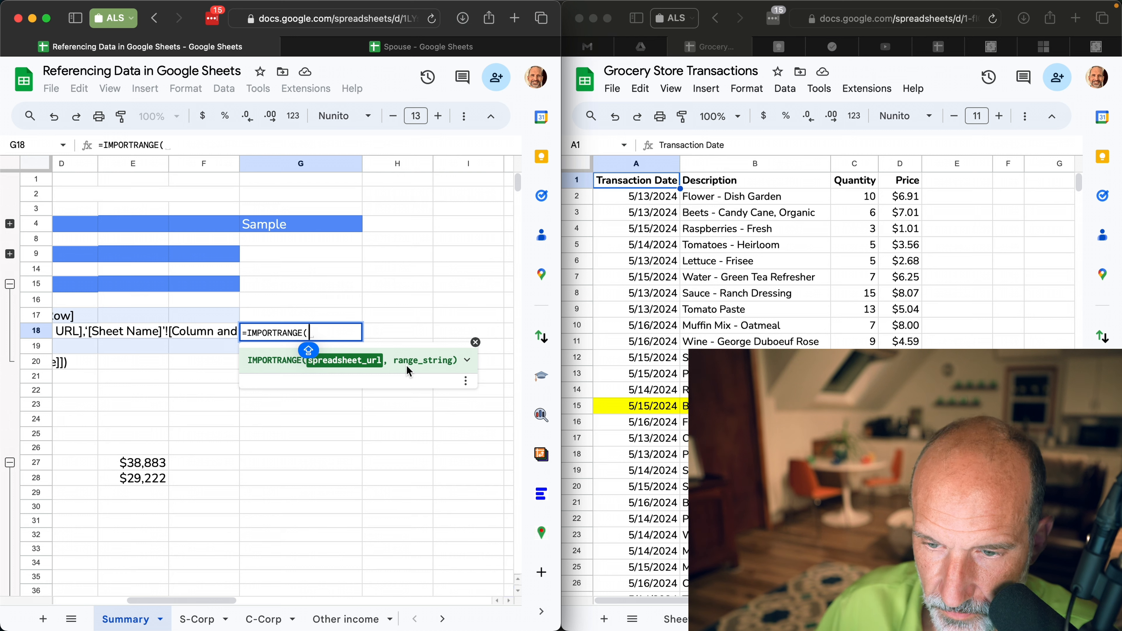
{"action": "left_click", "coordinate": [467, 363]}
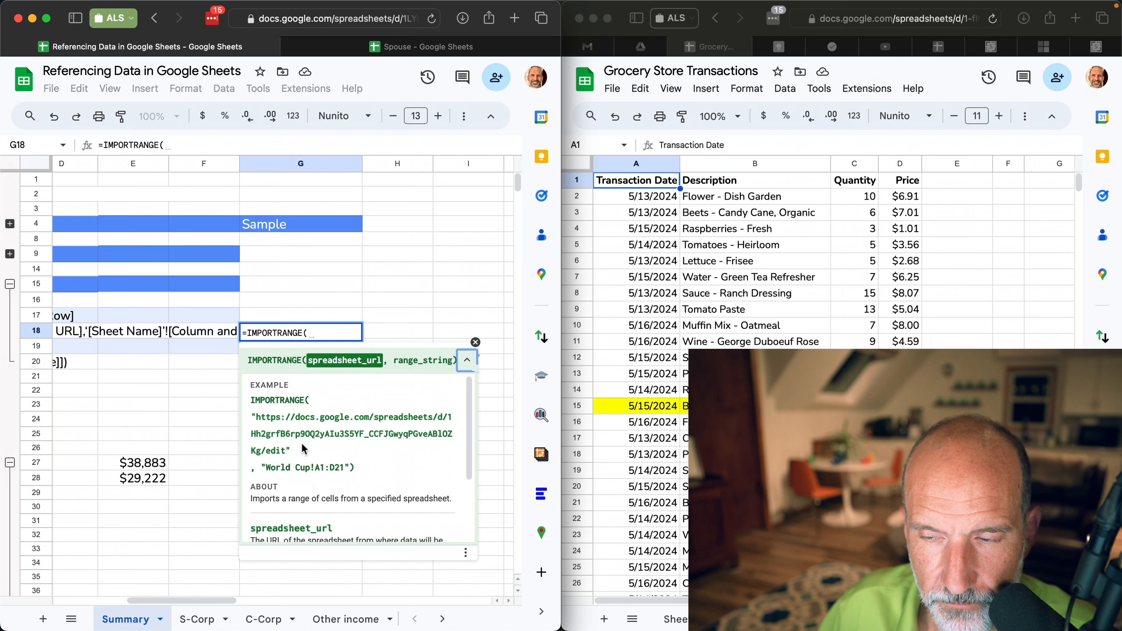
Copy the Grocery Store Transactions spreadsheet's URL into the IMPORTRANGE formula as the quoted first argument, followed by a comma.
{"action": "left_click", "coordinate": [853, 21]}
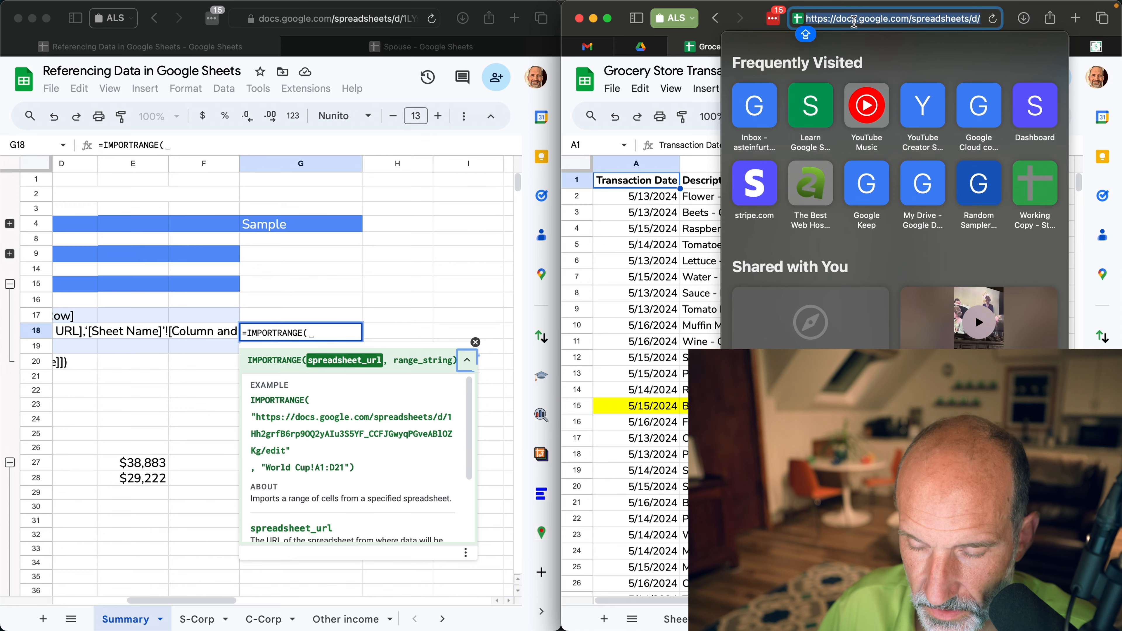
{"action": "key", "text": "super+c"}
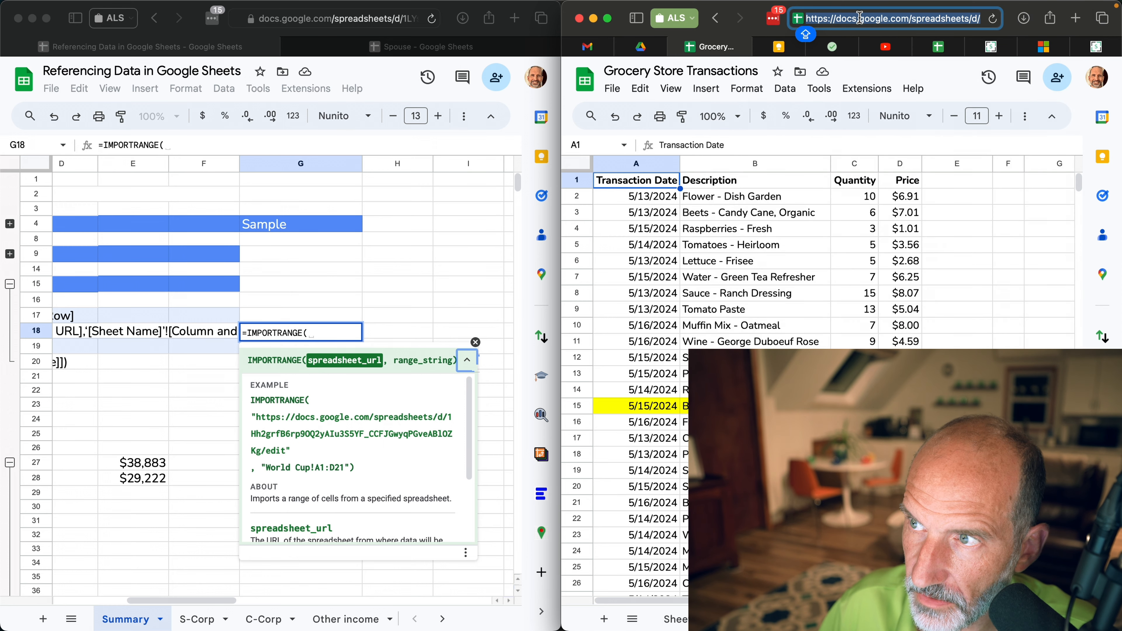
{"action": "left_click", "coordinate": [309, 332]}
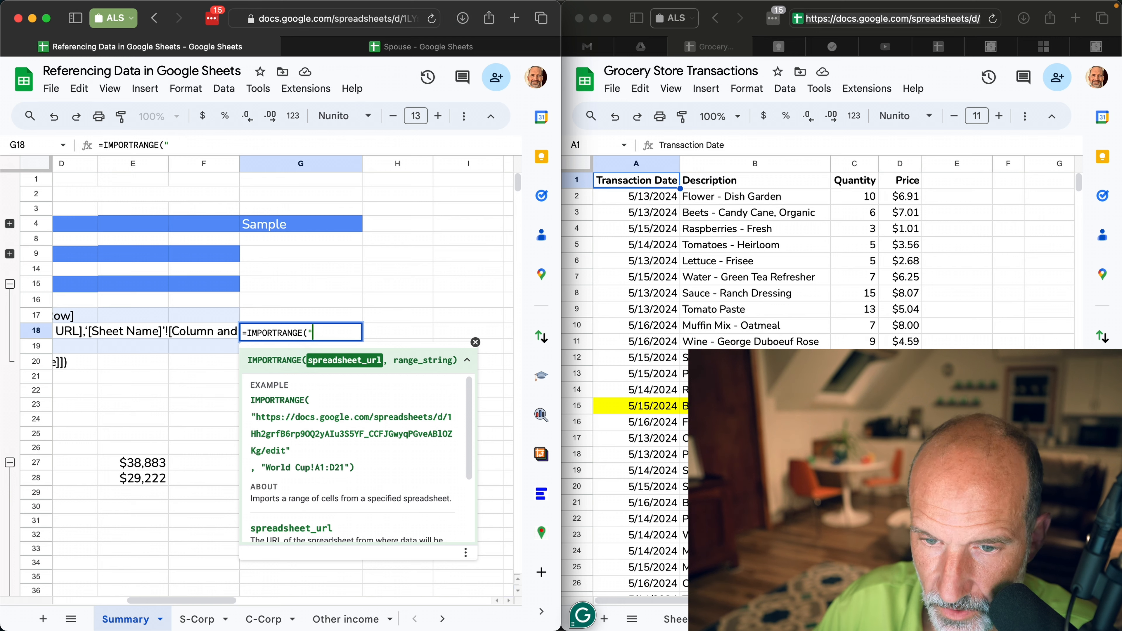
{"action": "type", "text": "\""}
{"action": "key", "text": "super+v"}
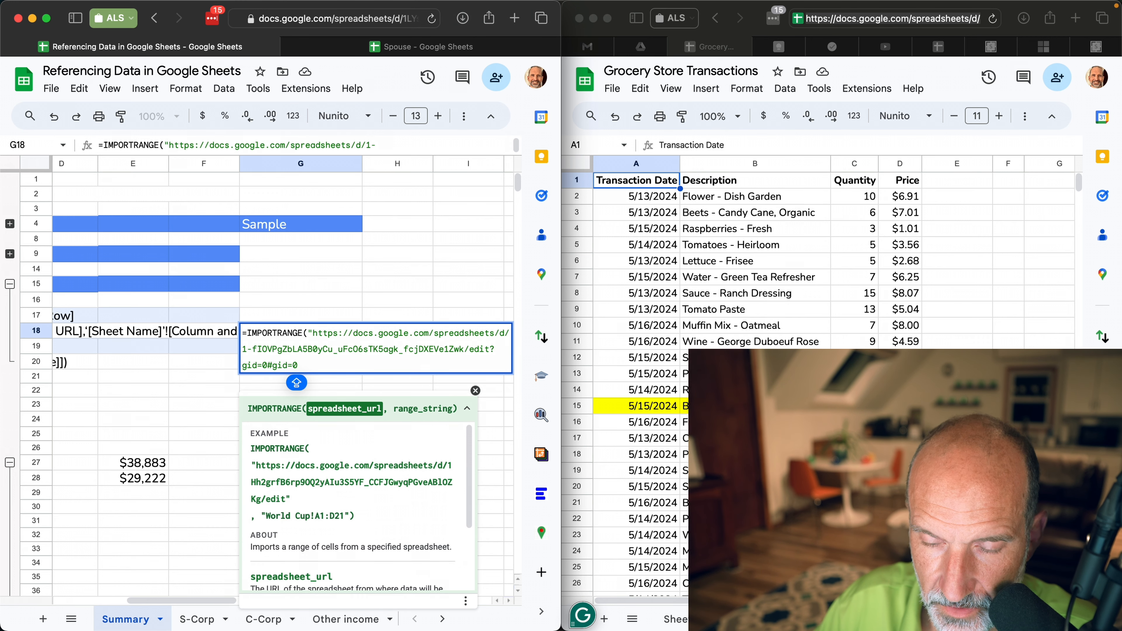
{"action": "type", "text": "\""}
{"action": "key", "text": "Caps_Lock"}
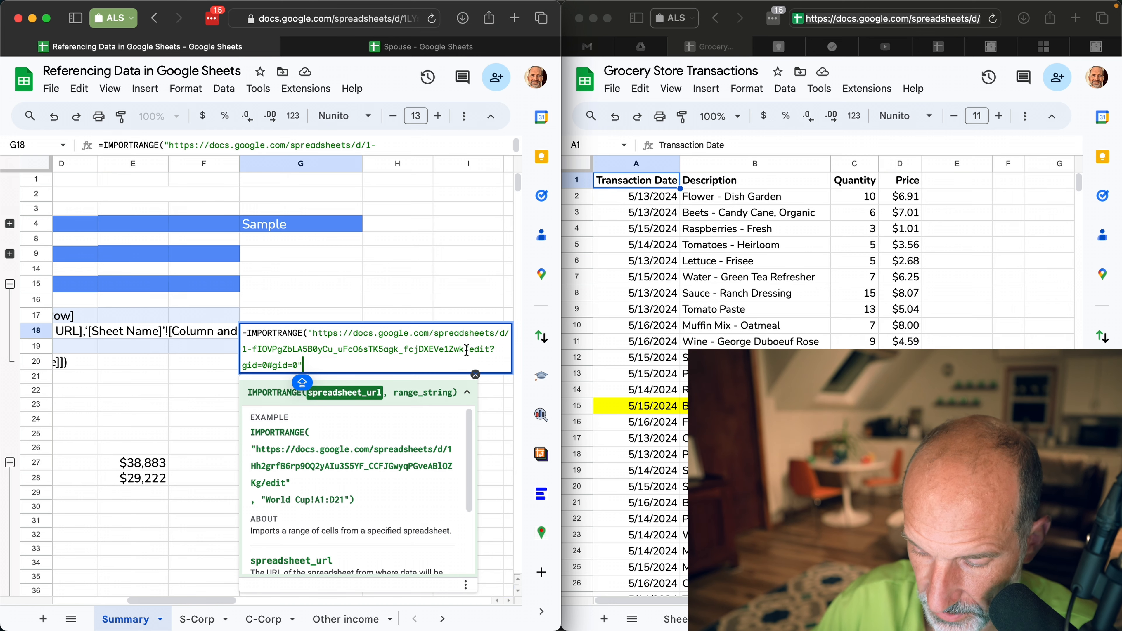
{"action": "type", "text": ","}
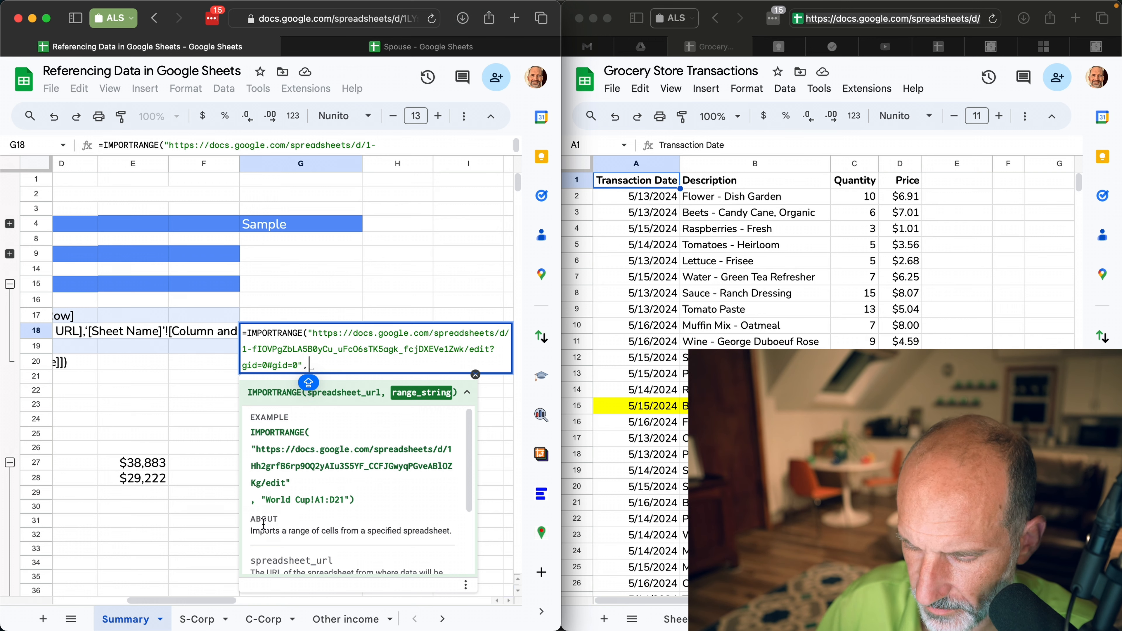
Complete the G18 formula with the range string "Random Sample!D2" and allow it access to the source spreadsheet.
{"action": "type", "text": "\""}
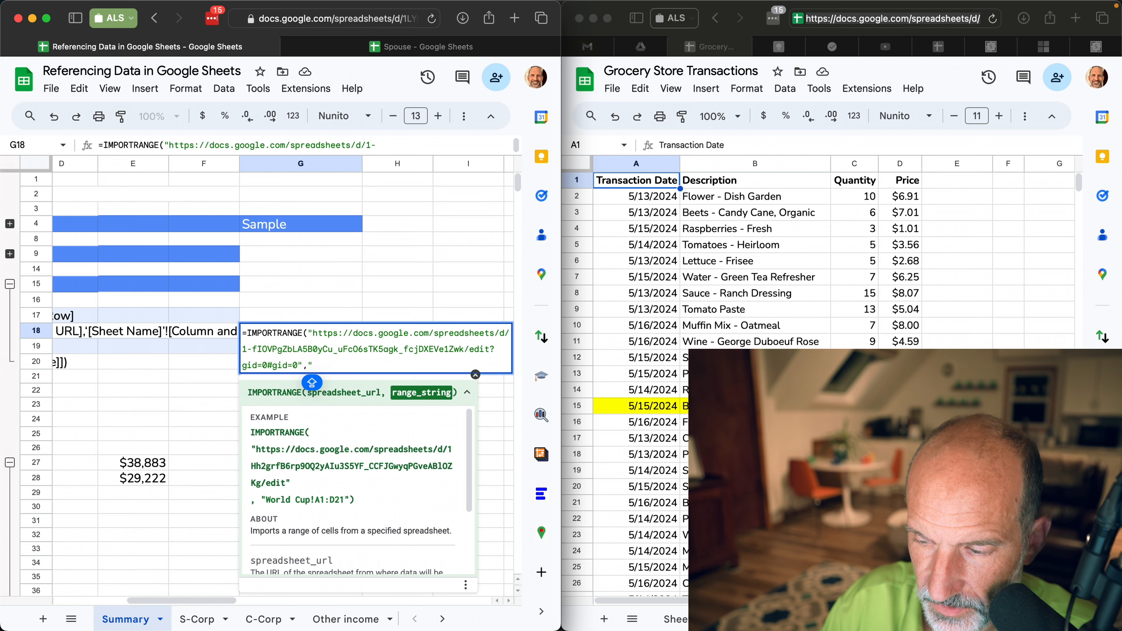
{"action": "type", "text": "RAN"}
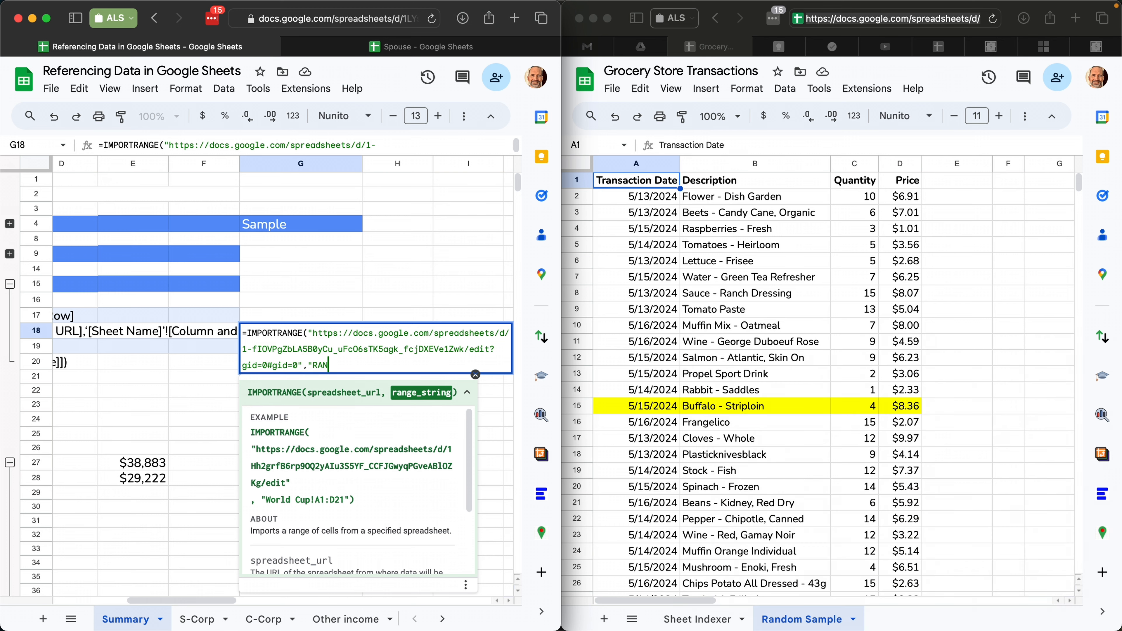
{"action": "type", "text": "DOM"}
{"action": "key", "text": "BackSpace"}
{"action": "key", "text": "BackSpace"}
{"action": "key", "text": "BackSpace"}
{"action": "key", "text": "BackSpace"}
{"action": "key", "text": "BackSpace"}
{"action": "type", "text": "adn"}
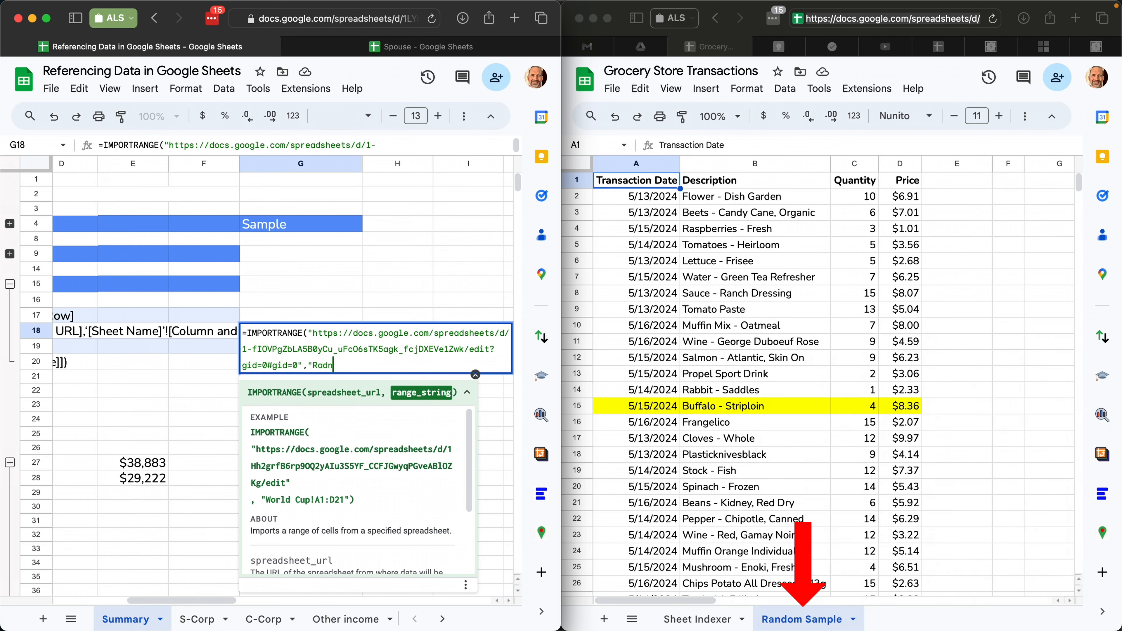
{"action": "type", "text": "nom Sample!D2"}
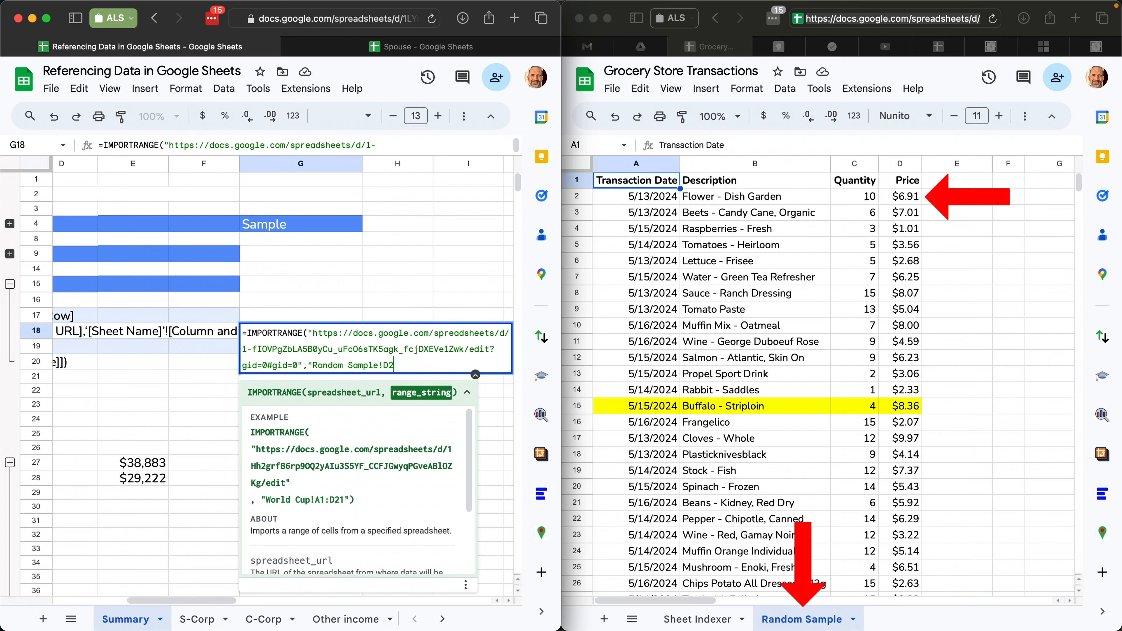
{"action": "type", "text": "\")"}
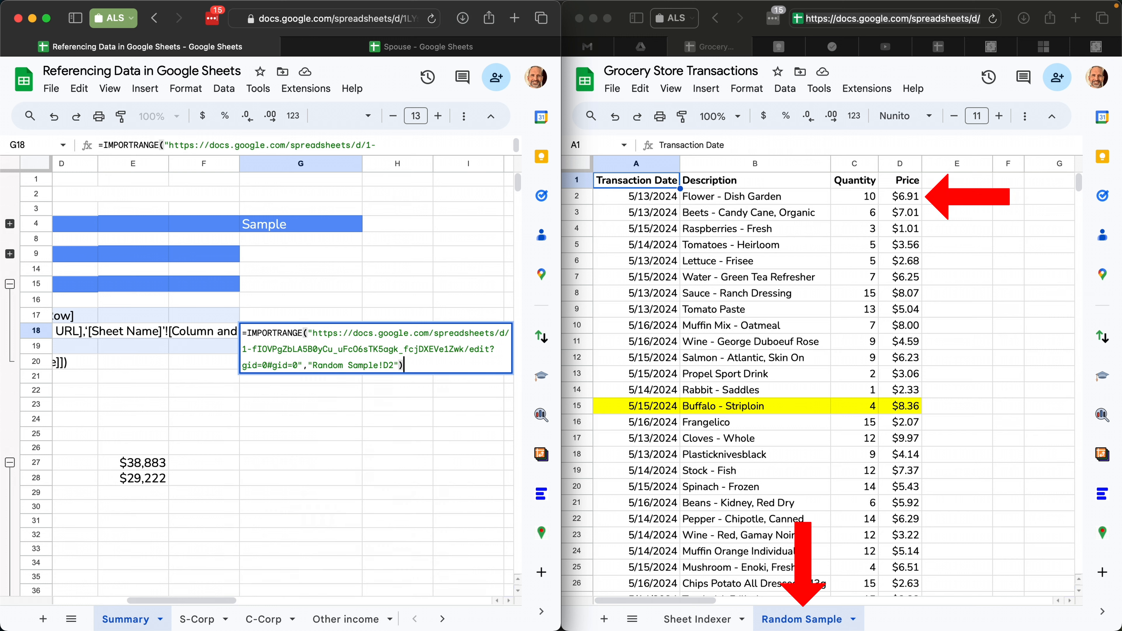
{"action": "key", "text": "Return"}
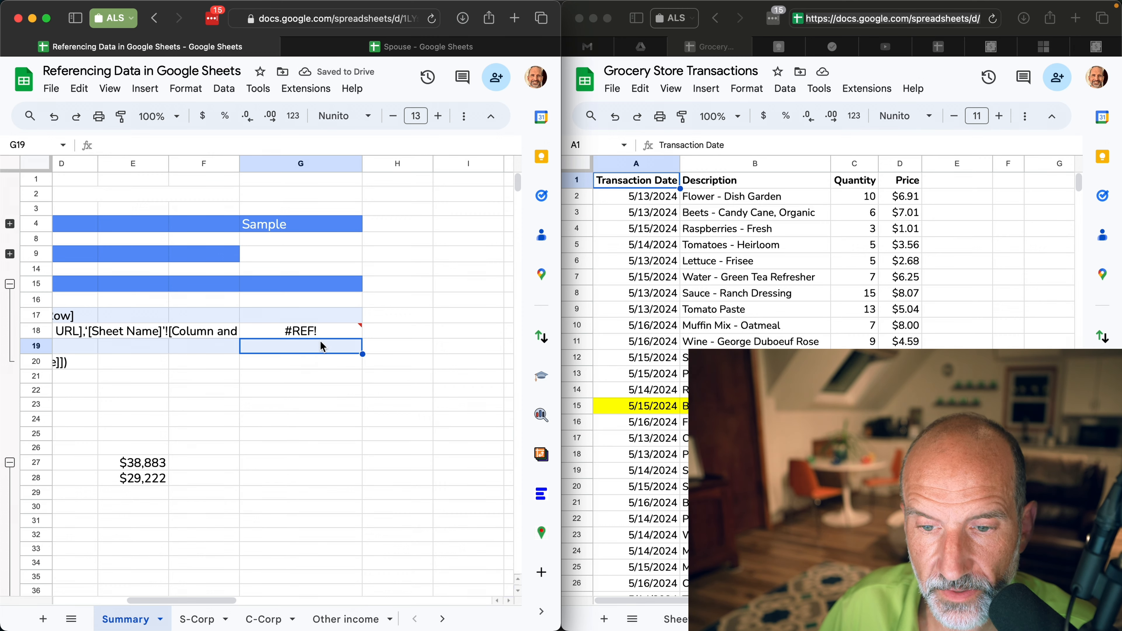
{"action": "left_click", "coordinate": [325, 331]}
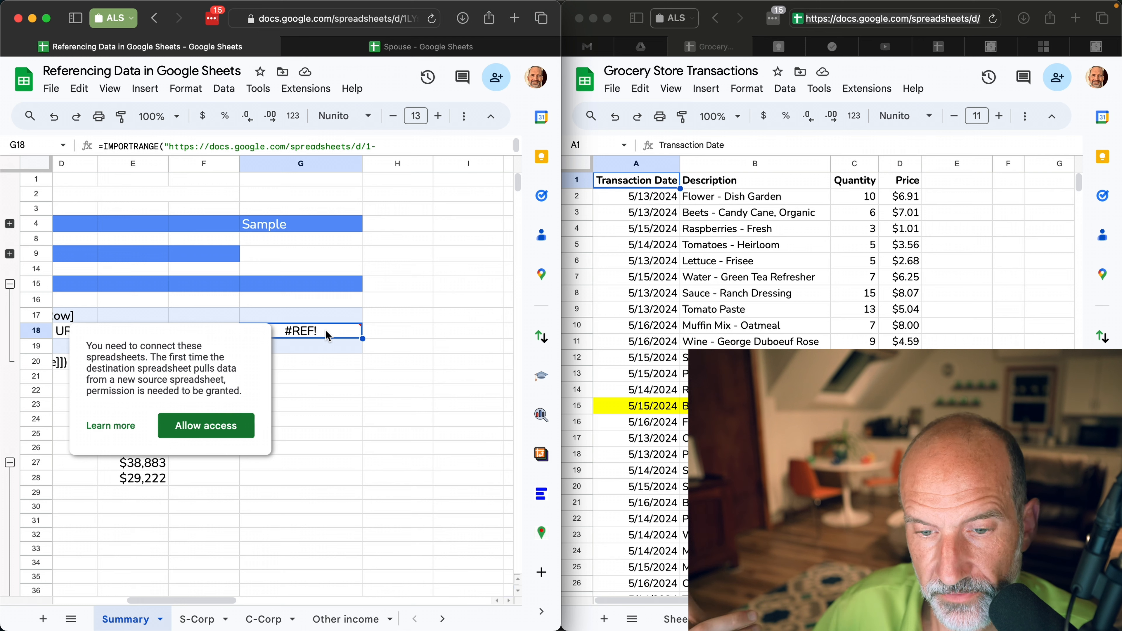
{"action": "left_click", "coordinate": [220, 427]}
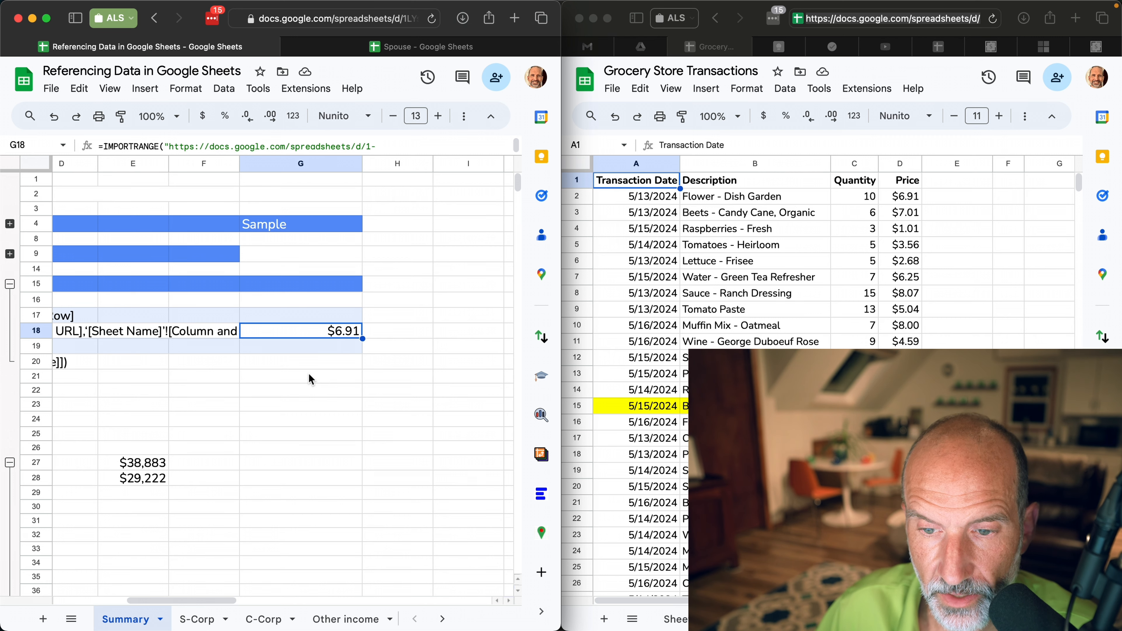
Review the Named Range and Table Reference syntax in rows 19 and 20.
{"action": "scroll", "coordinate": [309, 376], "scroll_direction": "left", "scroll_amount": 10}
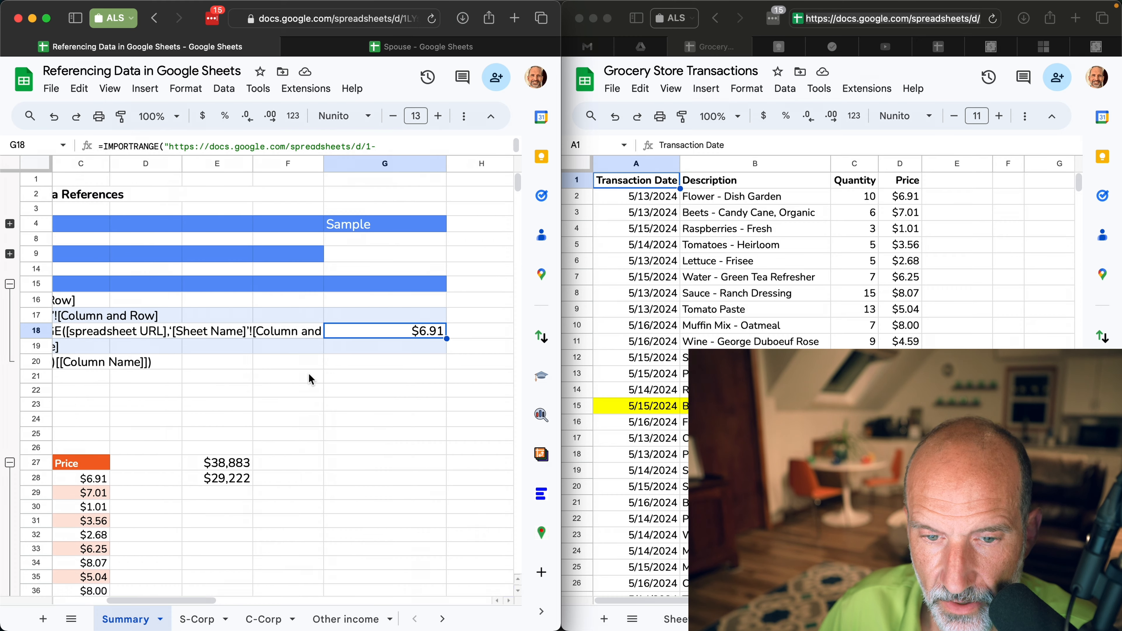
{"action": "scroll", "coordinate": [308, 373], "scroll_direction": "up", "scroll_amount": 1}
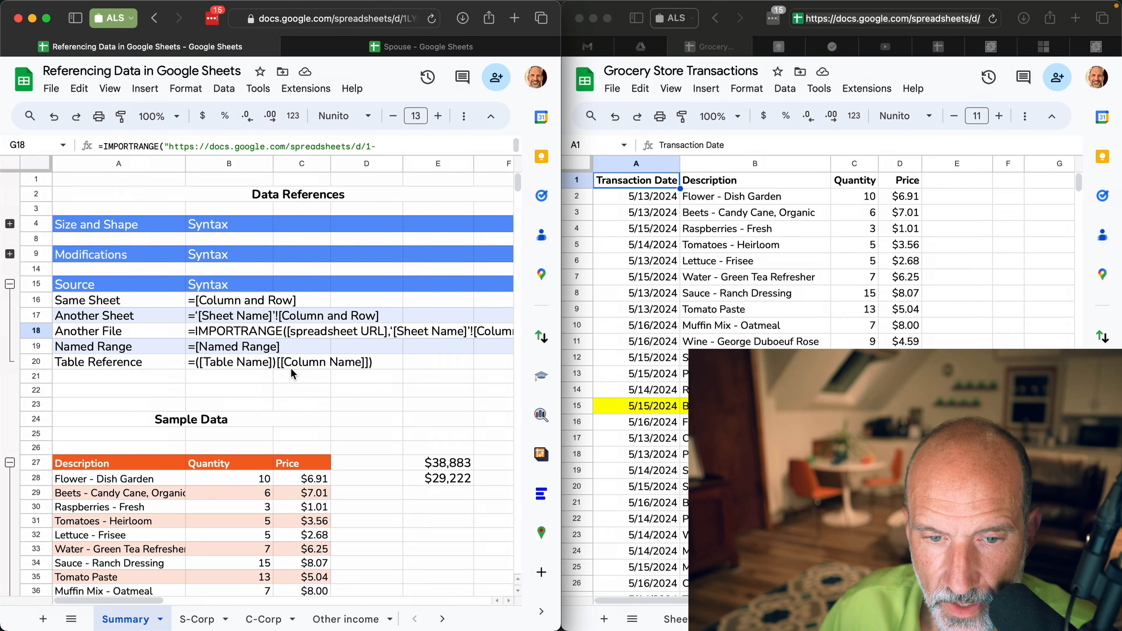
{"action": "left_click", "coordinate": [143, 346]}
{"action": "left_click", "coordinate": [145, 362]}
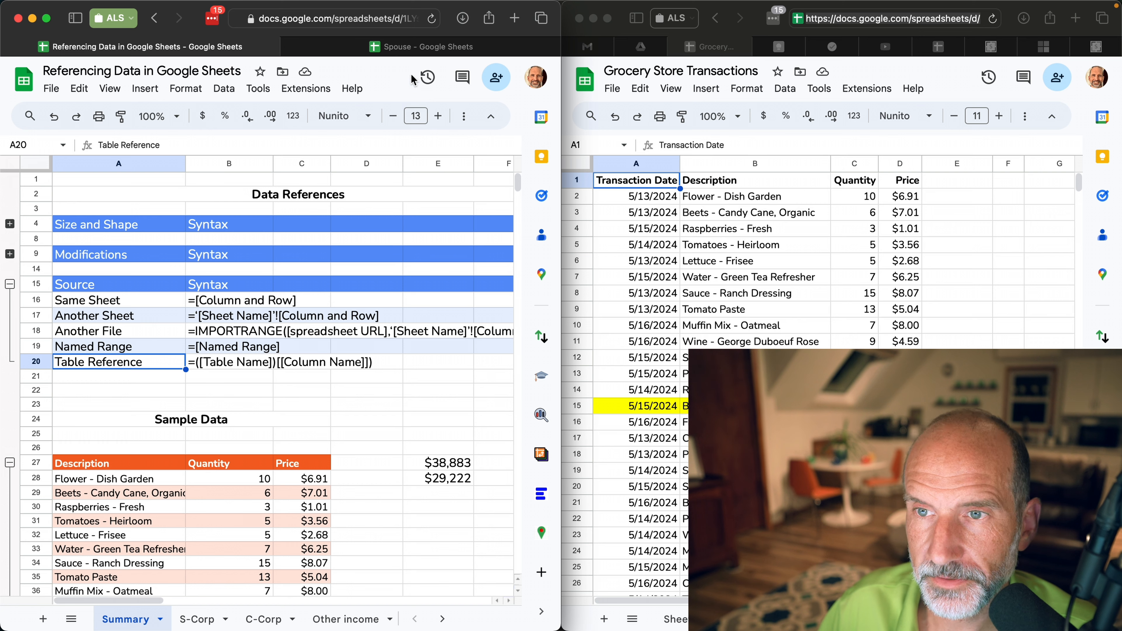
Expand the spreadsheet window to full screen and reload the page.
{"action": "left_click", "coordinate": [48, 21]}
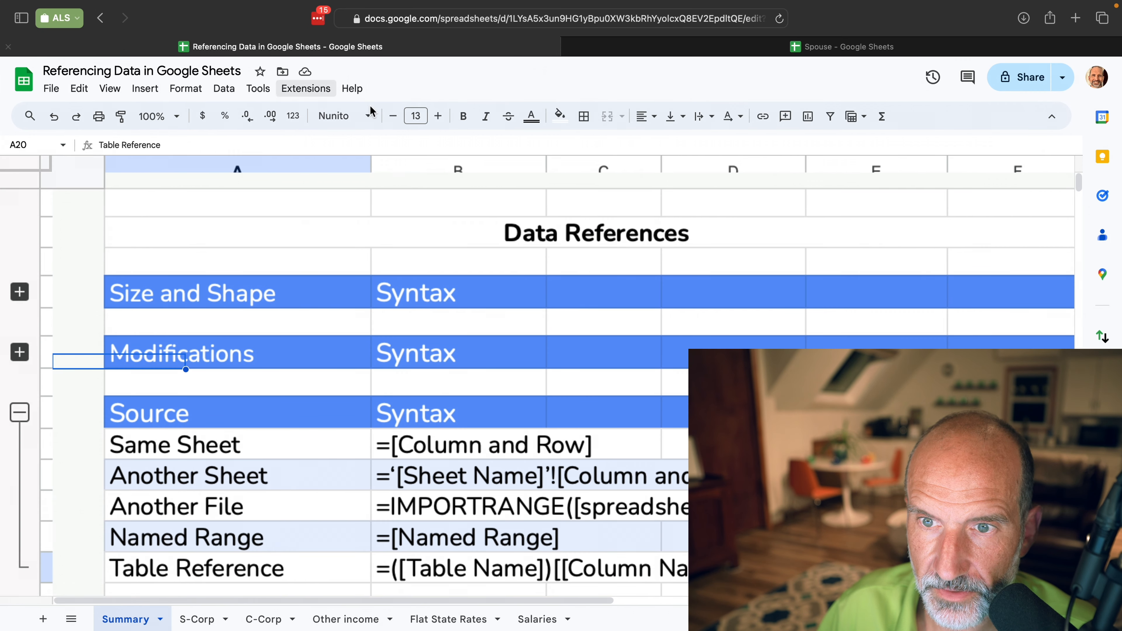
{"action": "left_click", "coordinate": [779, 21]}
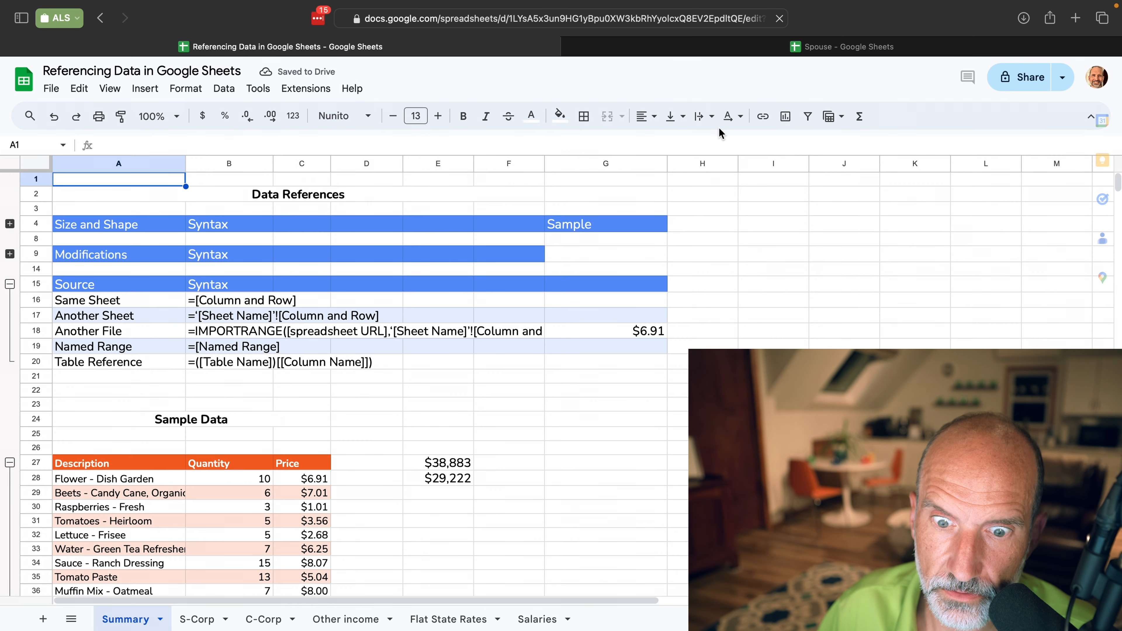
Define a named range called Inventory for the sample data in Summary A28:C37, and select cell E31.
{"action": "scroll", "coordinate": [661, 275], "scroll_direction": "down", "scroll_amount": 3}
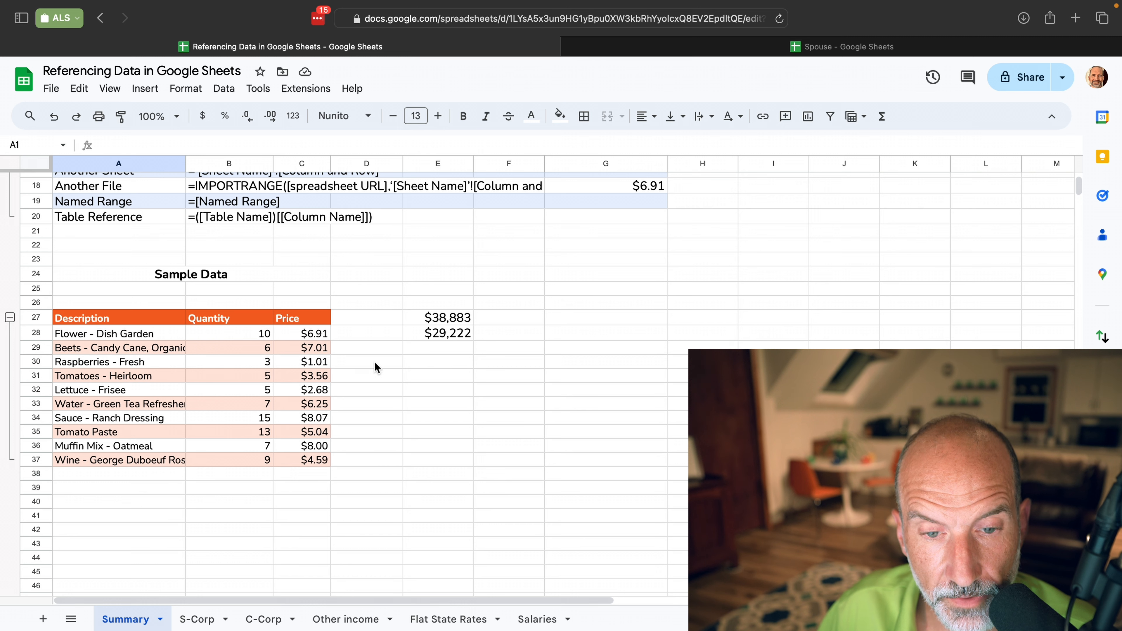
{"action": "left_click", "coordinate": [144, 200]}
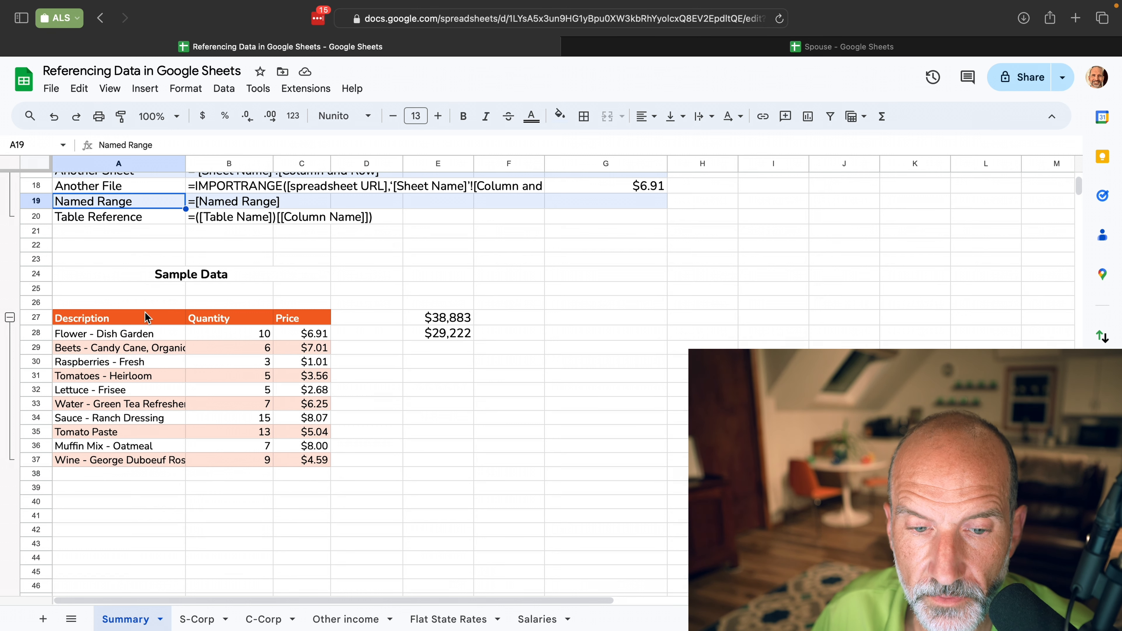
{"action": "left_click_drag", "start_coordinate": [132, 336], "coordinate": [278, 460]}
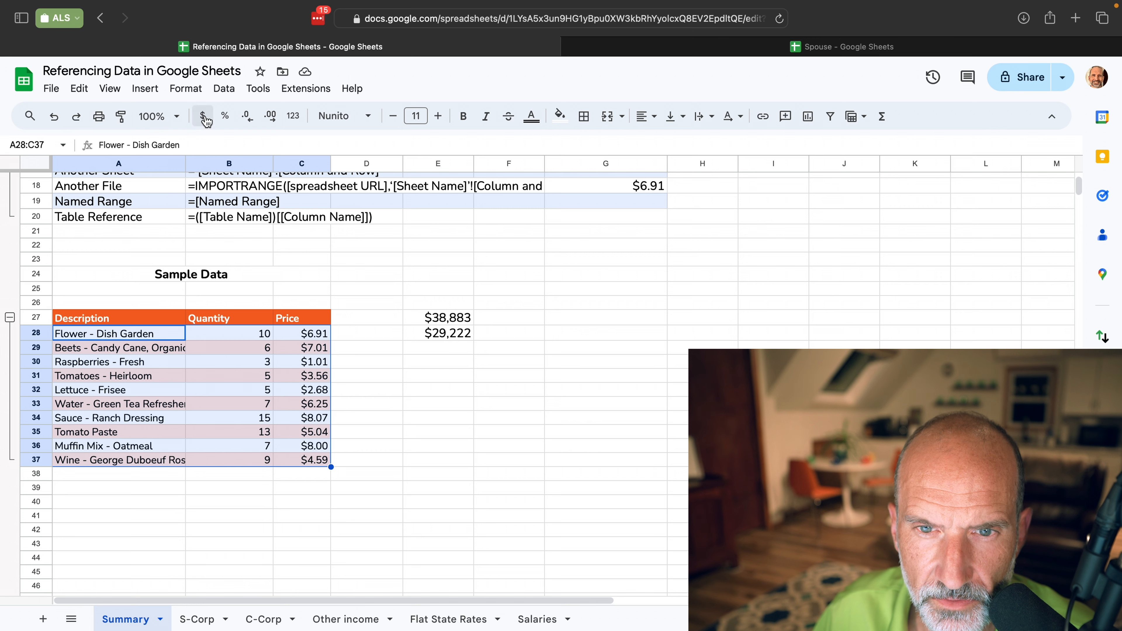
{"action": "left_click", "coordinate": [222, 89]}
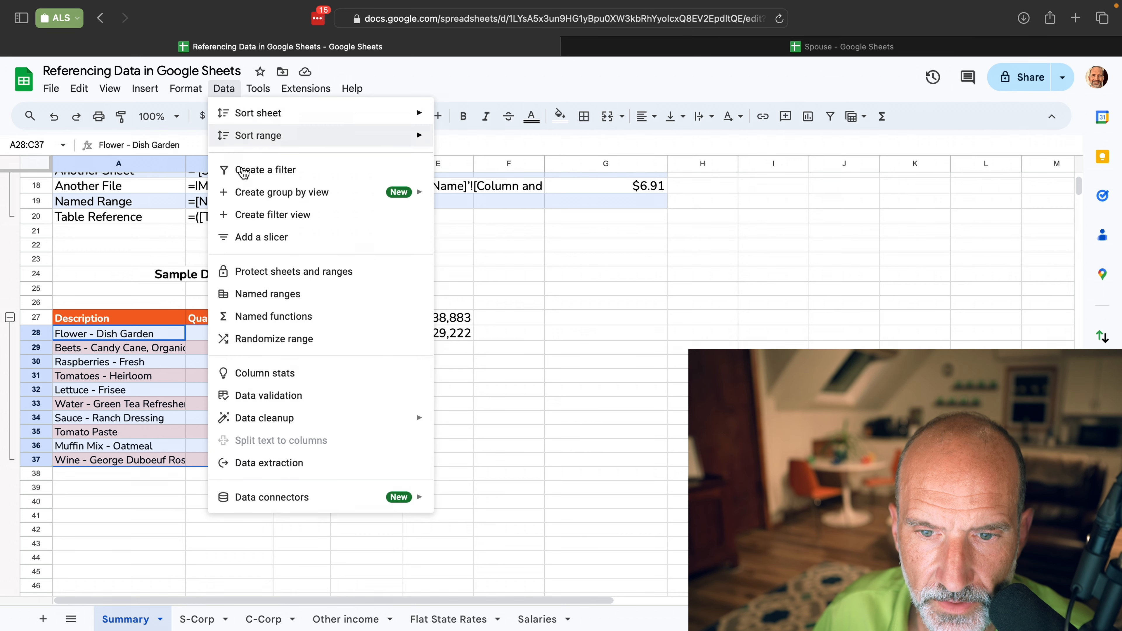
{"action": "left_click", "coordinate": [307, 294]}
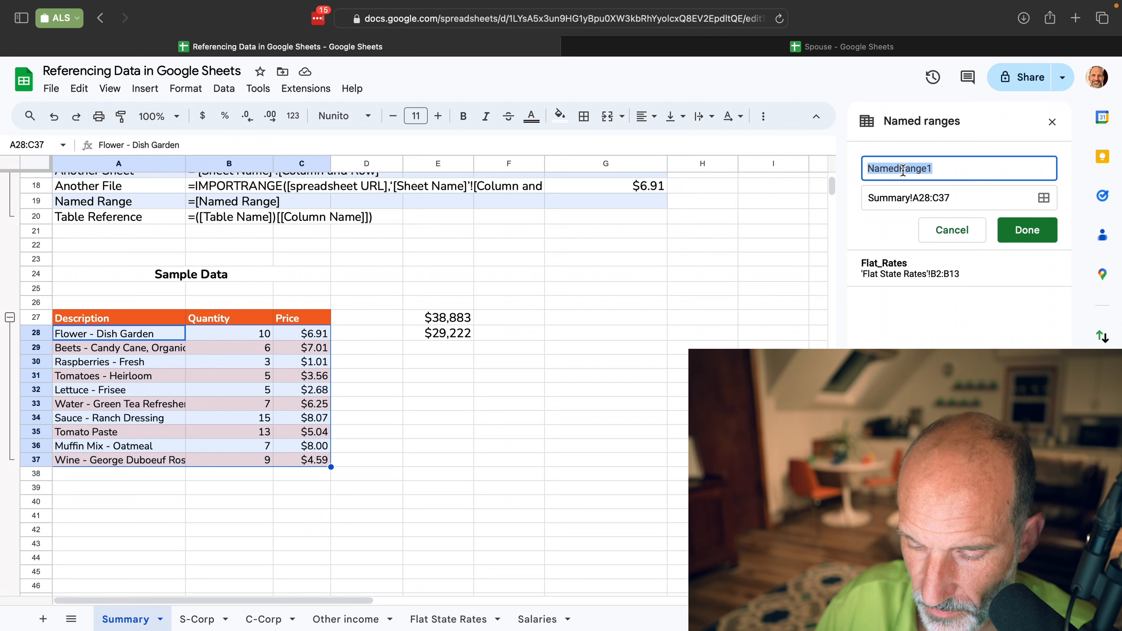
{"action": "type", "text": "Invento"}
{"action": "key", "text": "BackSpace"}
{"action": "type", "text": "tory"}
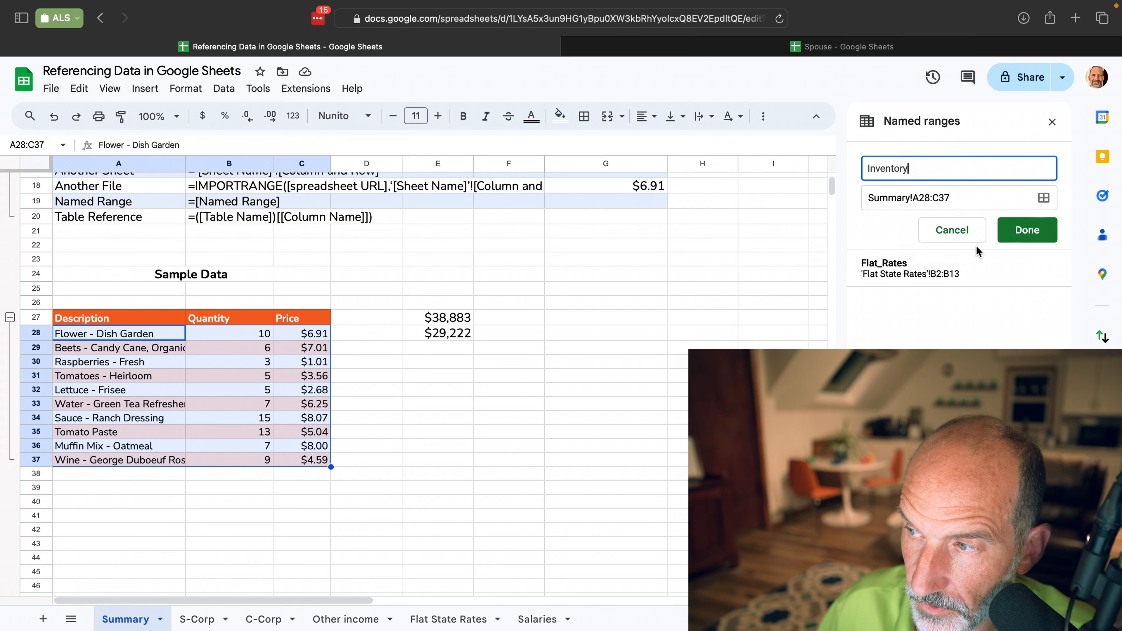
{"action": "left_click", "coordinate": [1007, 239]}
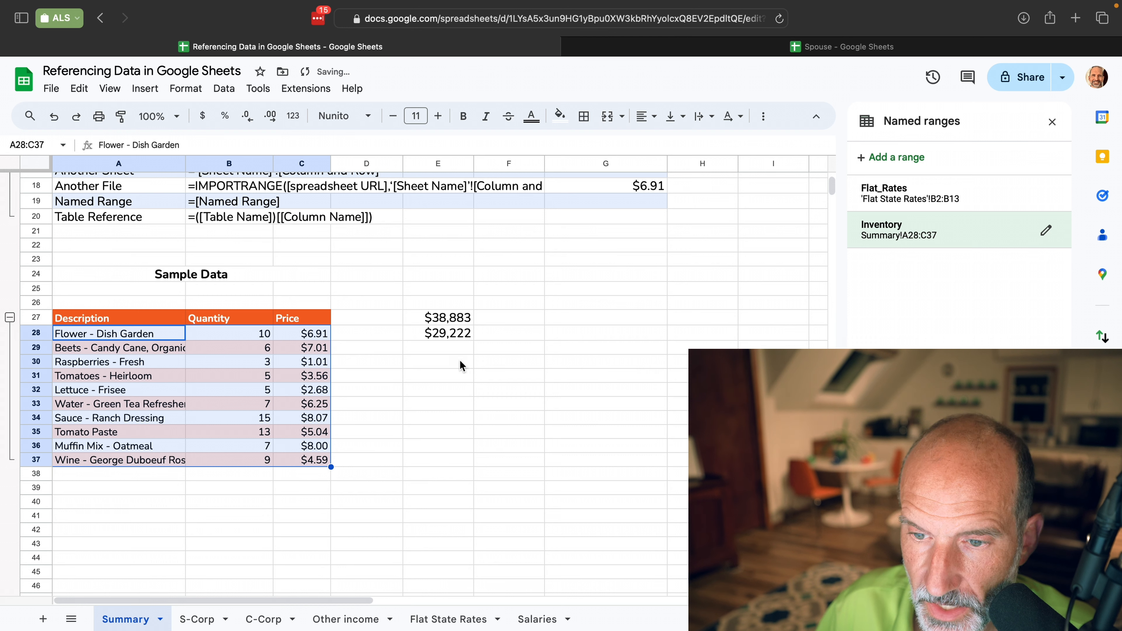
{"action": "left_click", "coordinate": [433, 376]}
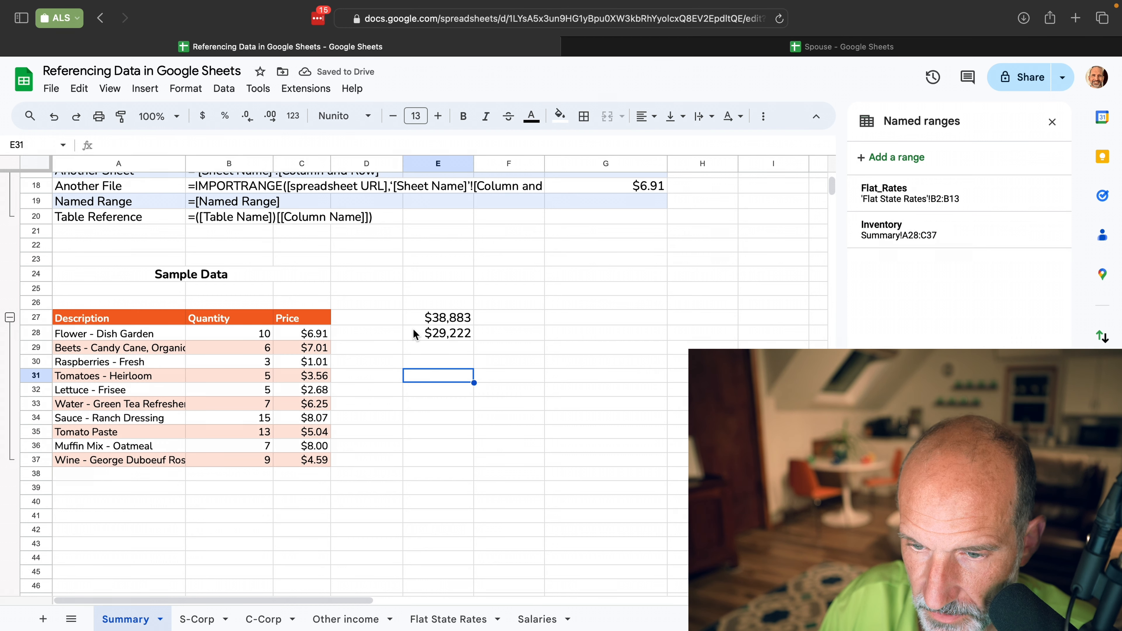
Enter the formula ={Inventory} in cell E31 to return the whole named range, and select its output E31:G40.
{"action": "type", "text": "="}
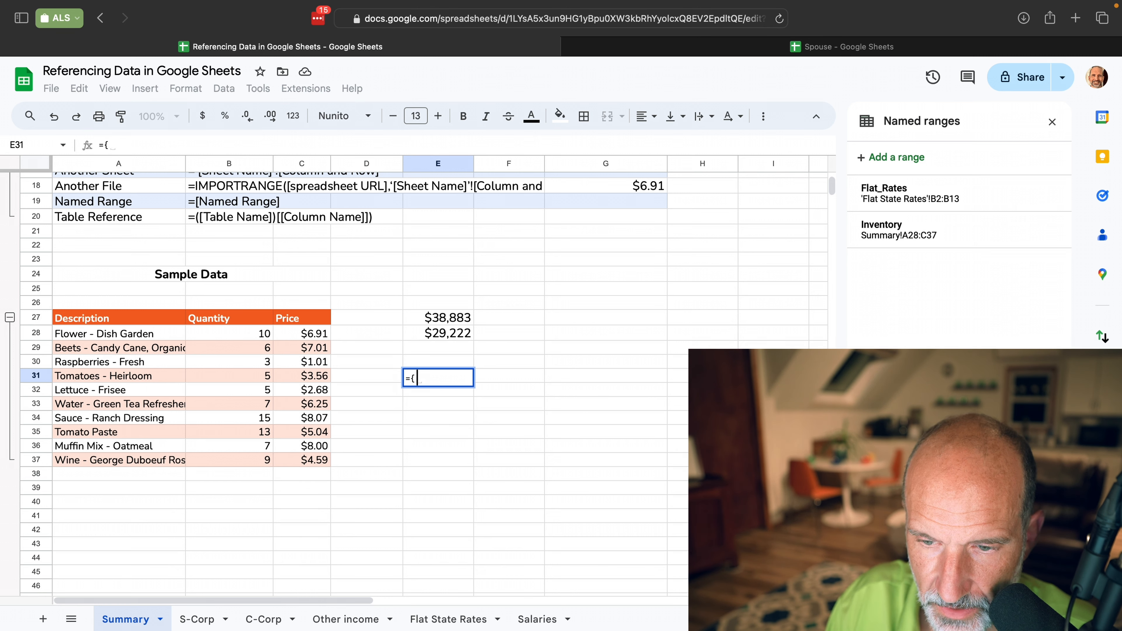
{"action": "type", "text": "{In"}
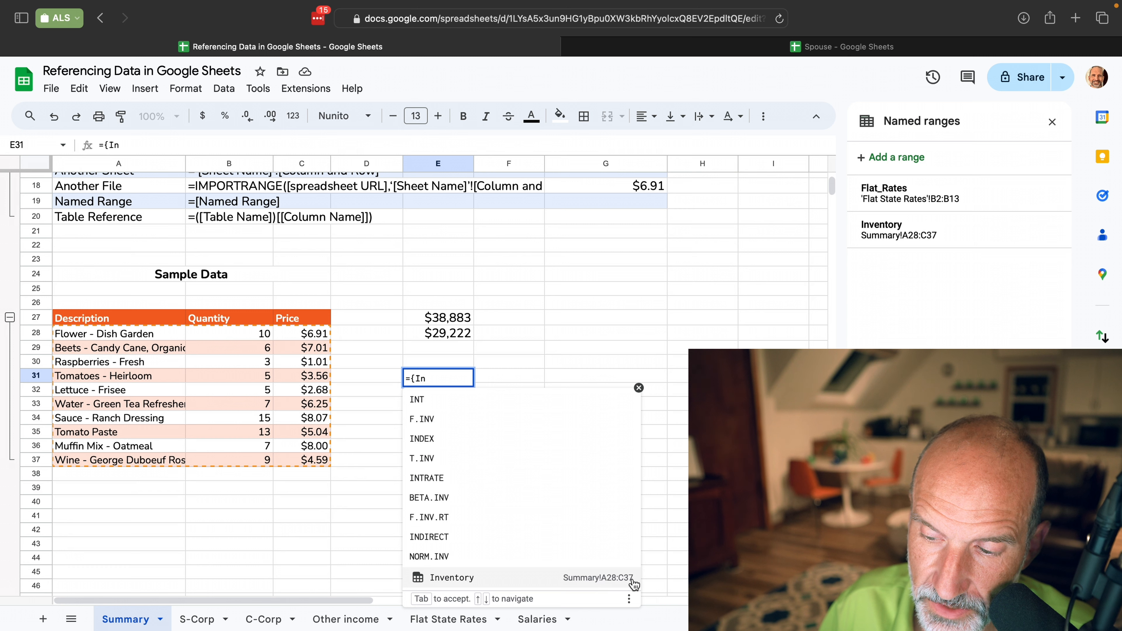
{"action": "left_click", "coordinate": [549, 583]}
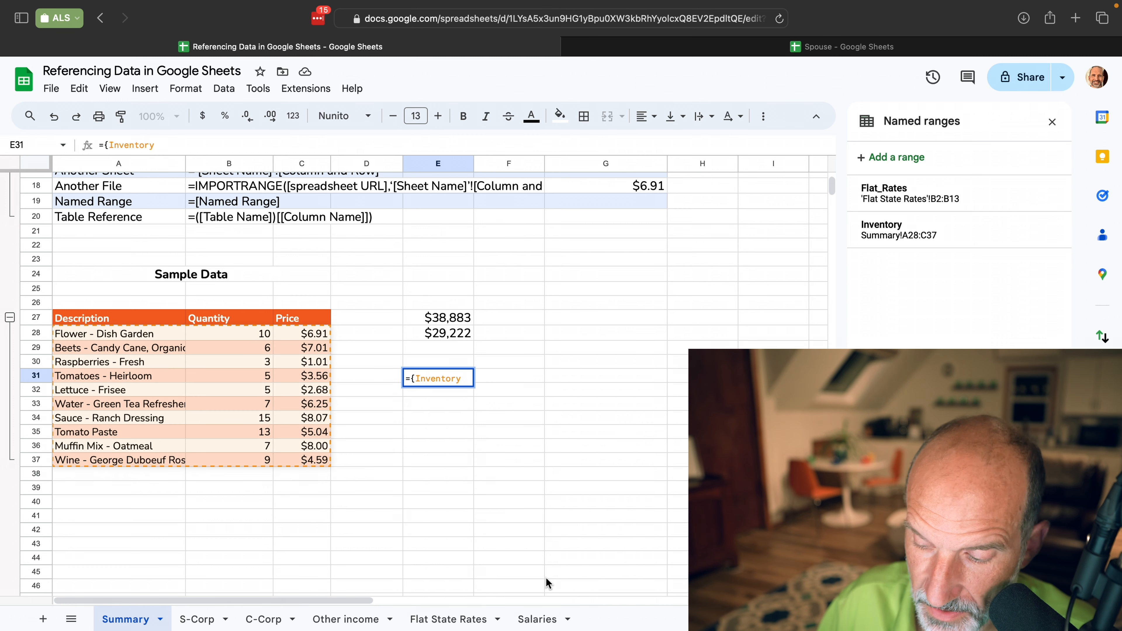
{"action": "type", "text": "}"}
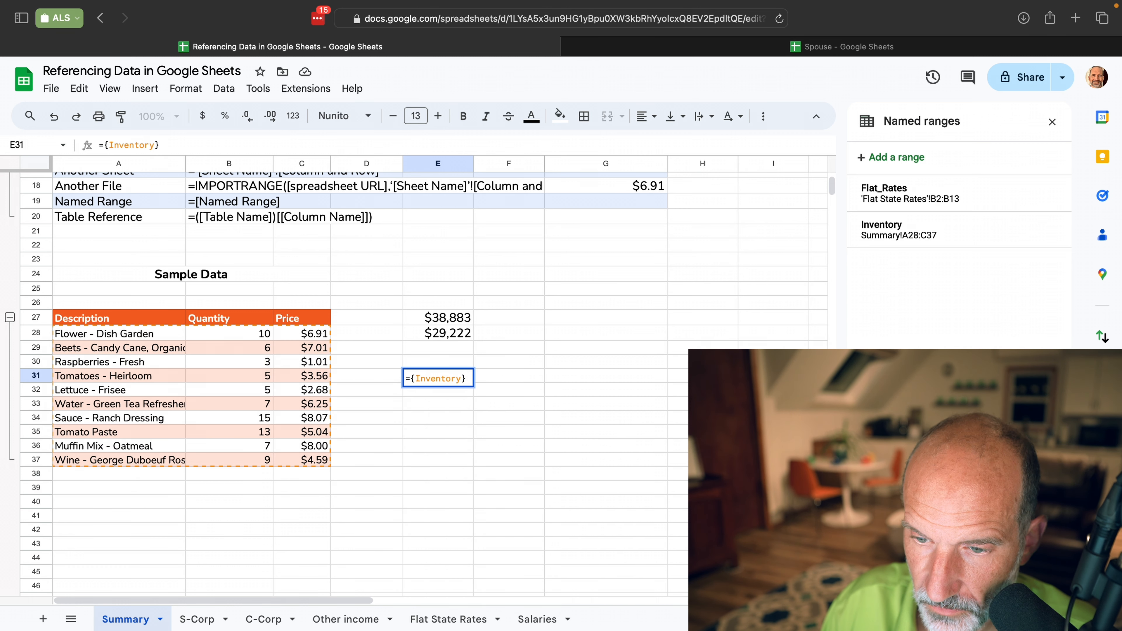
{"action": "key", "text": "Return"}
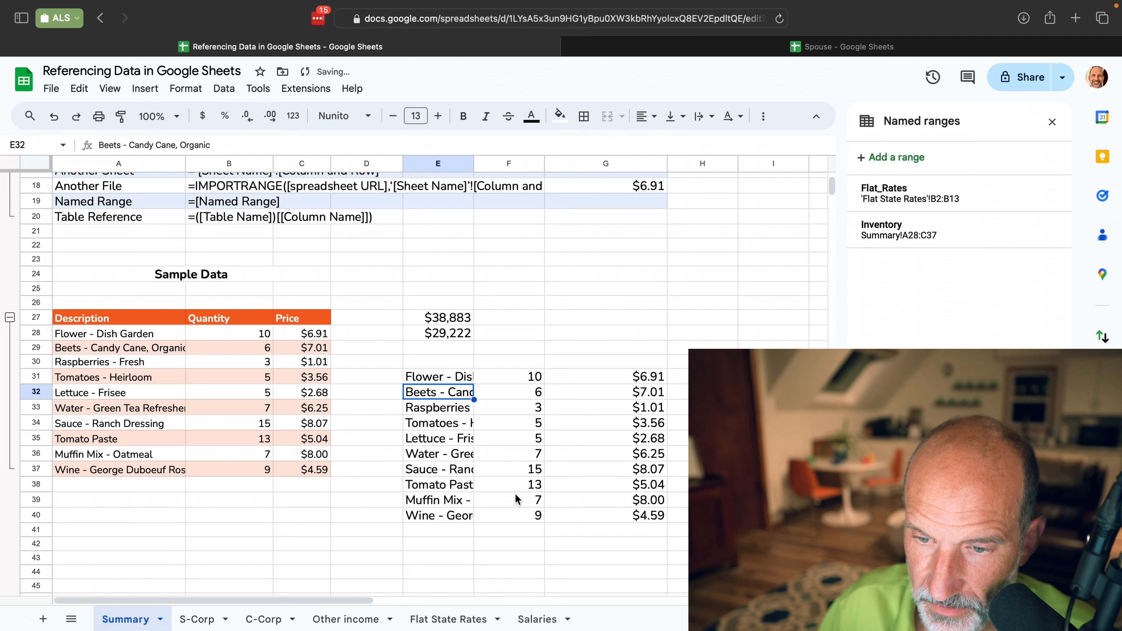
{"action": "left_click_drag", "start_coordinate": [442, 377], "coordinate": [656, 516]}
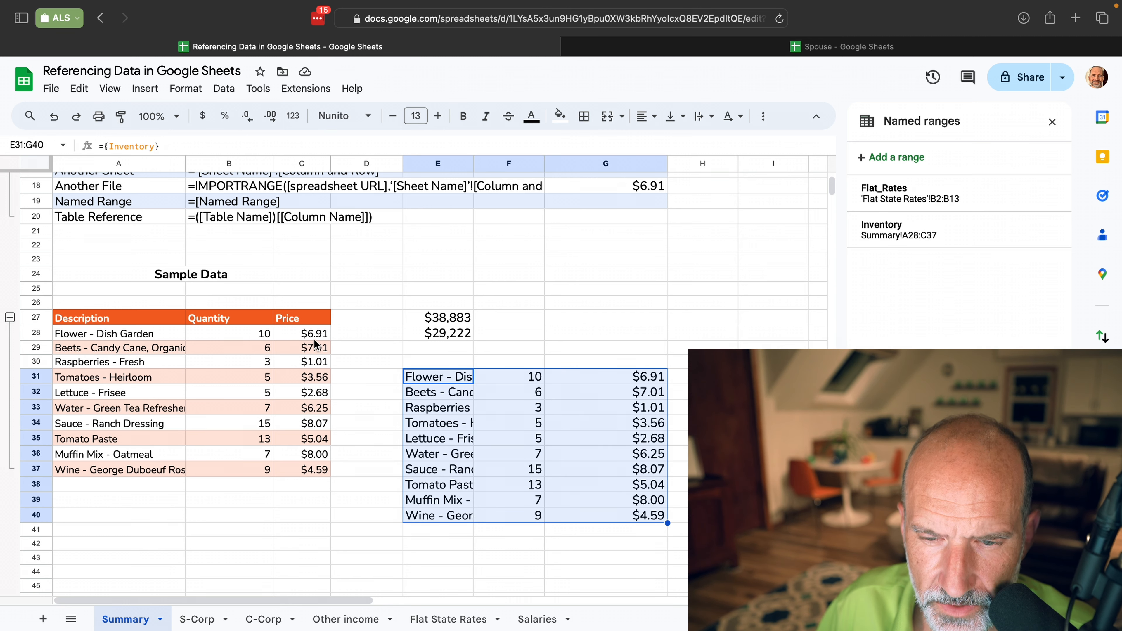
Define a named range called Prices for the price values in Summary C28:C37.
{"action": "left_click_drag", "start_coordinate": [314, 335], "coordinate": [320, 470]}
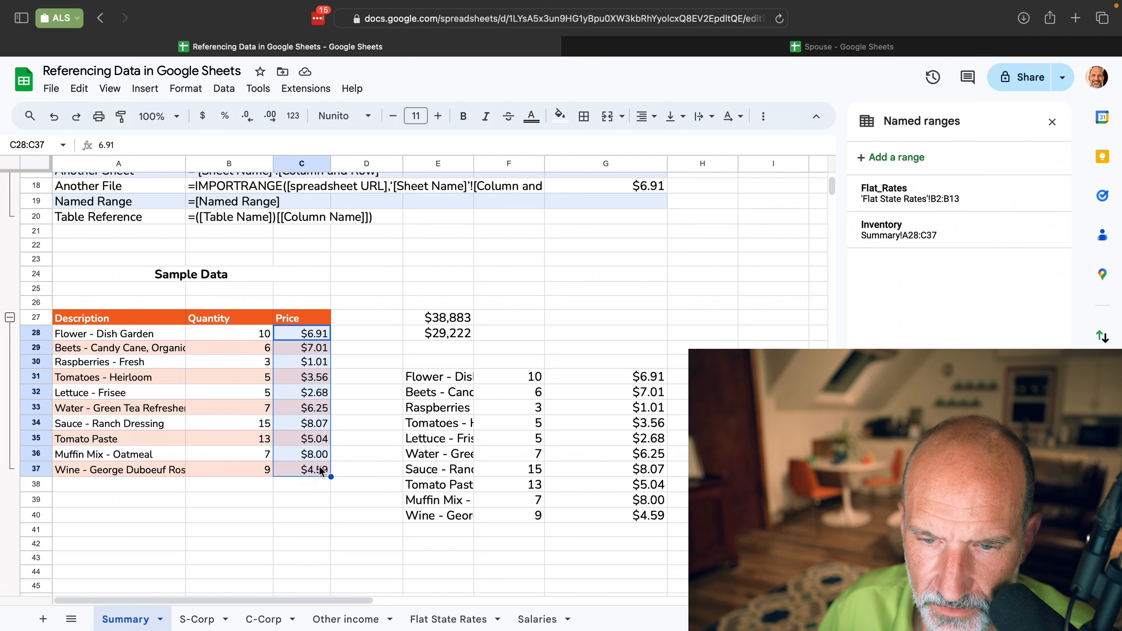
{"action": "left_click", "coordinate": [890, 169]}
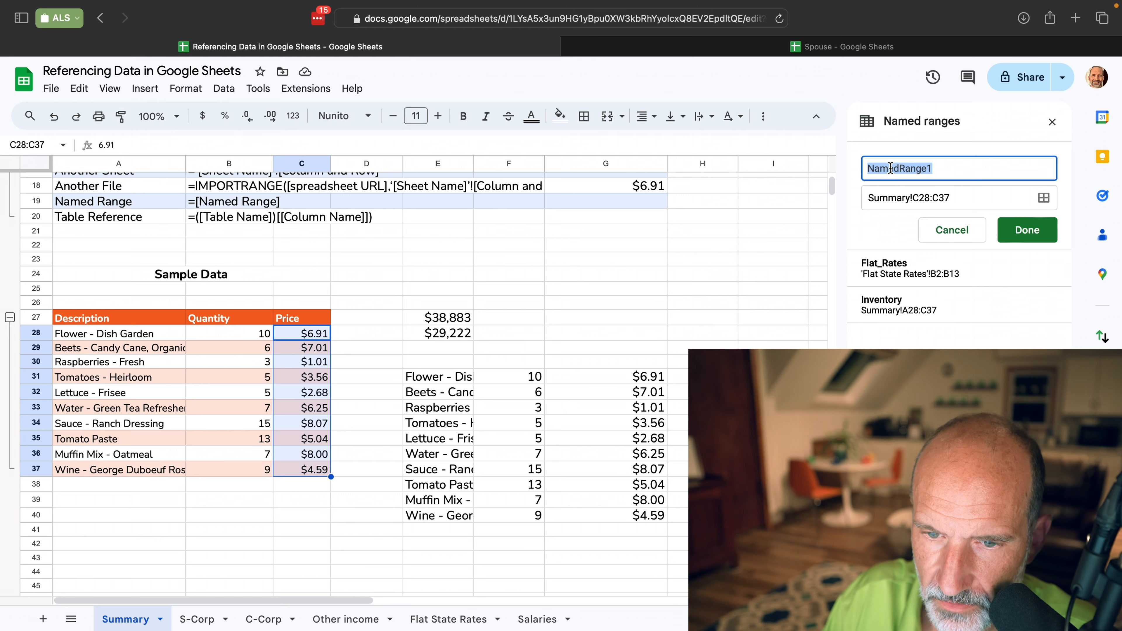
{"action": "type", "text": "Prices"}
{"action": "key", "text": "Return"}
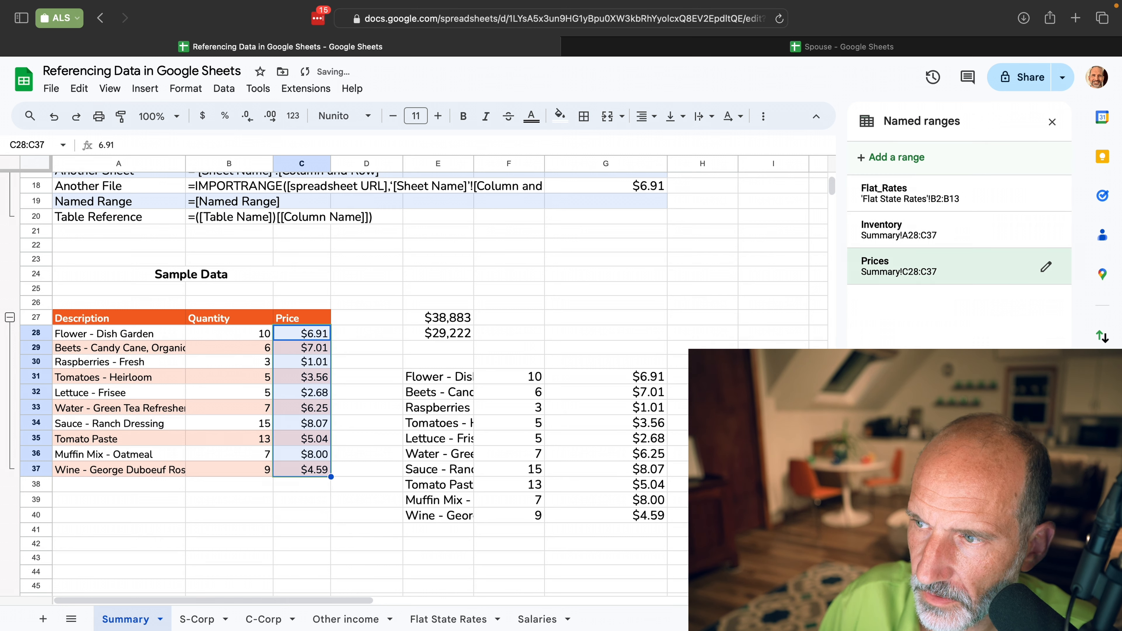
Enter =SUM(Prices) in cell G24 and highlight the price values in C28:C37.
{"action": "left_click", "coordinate": [550, 278]}
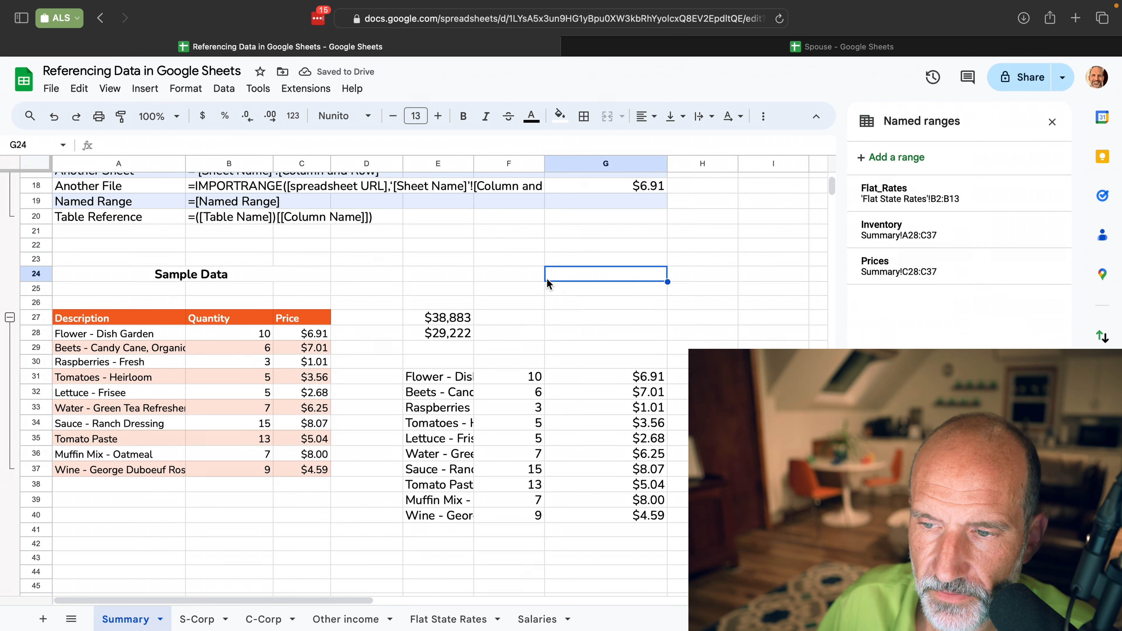
{"action": "type", "text": "="}
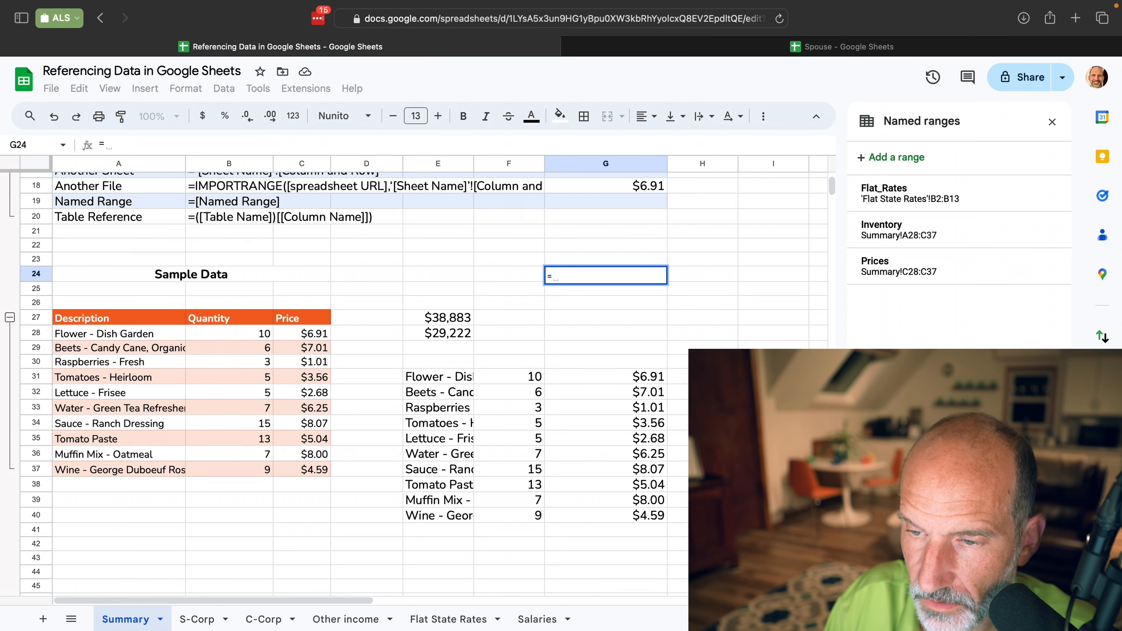
{"action": "type", "text": "su"}
{"action": "key", "text": "Tab"}
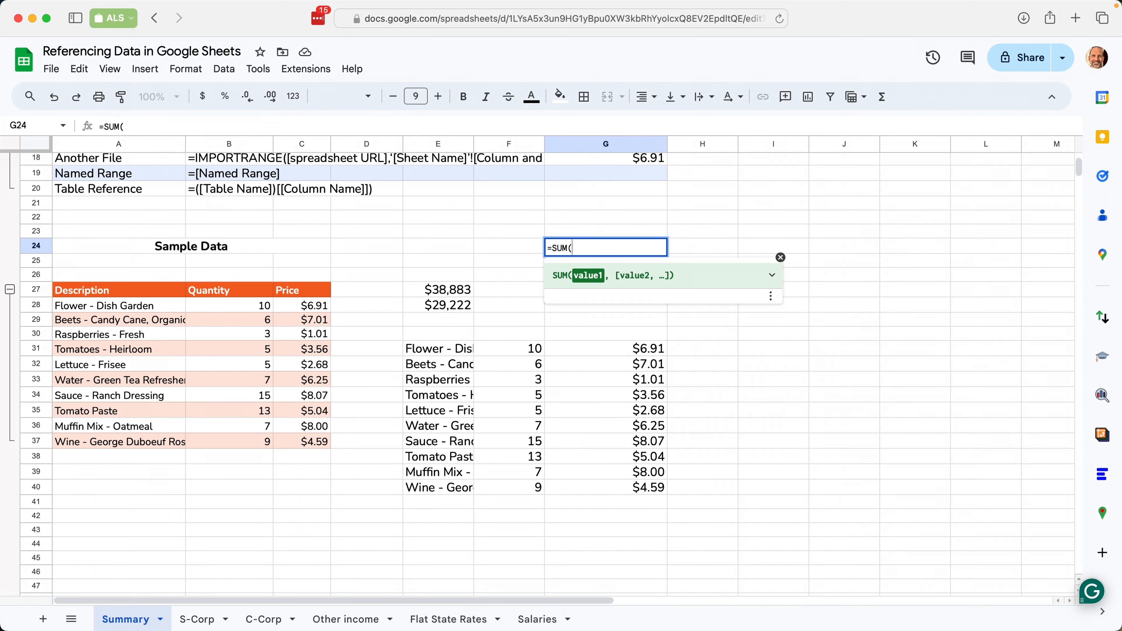
{"action": "type", "text": "Pr"}
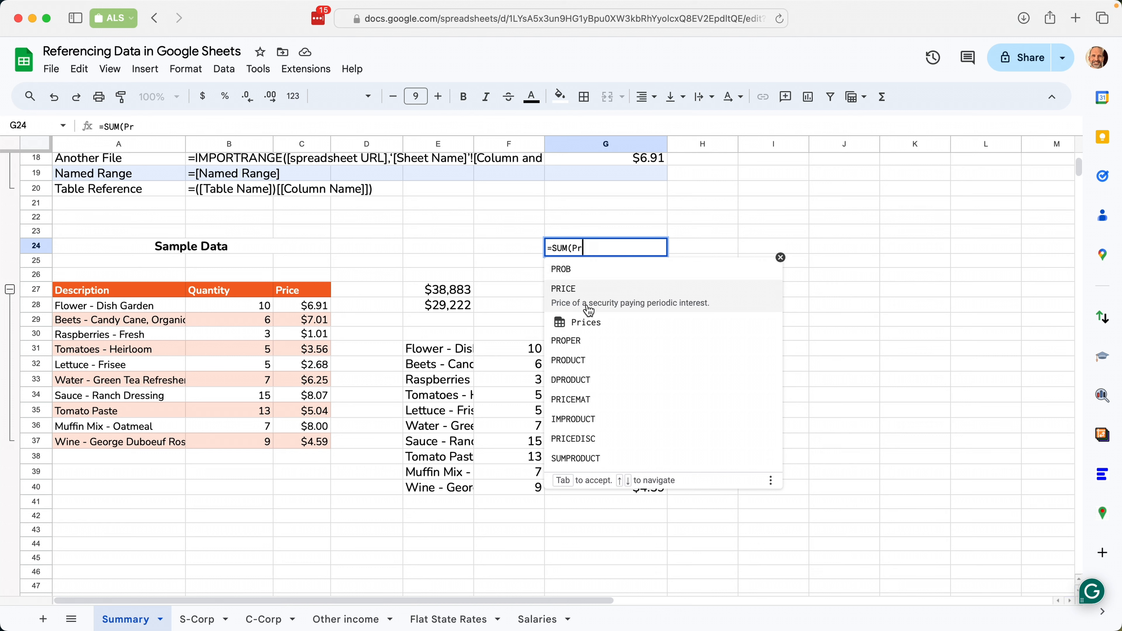
{"action": "left_click", "coordinate": [594, 316]}
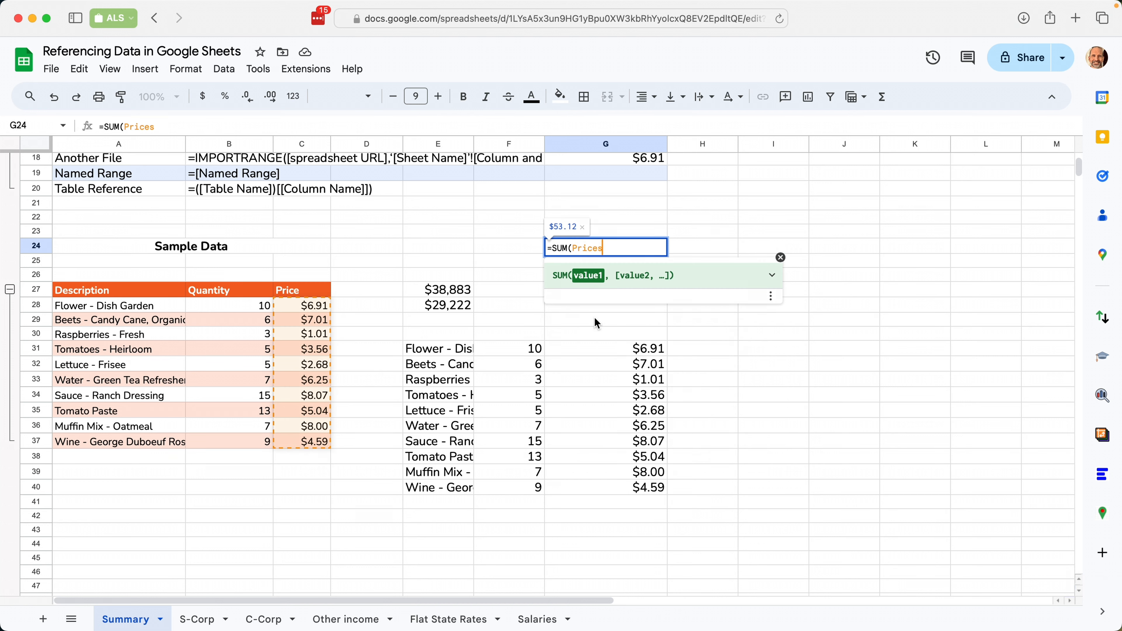
{"action": "type", "text": ")"}
{"action": "key", "text": "Return"}
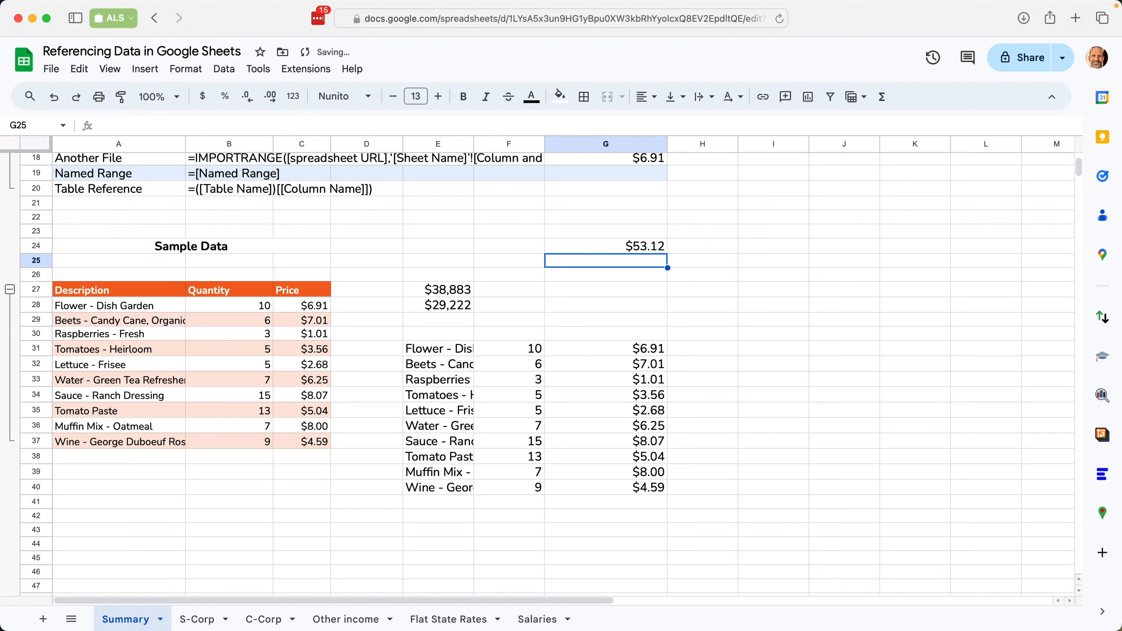
{"action": "left_click_drag", "start_coordinate": [317, 305], "coordinate": [312, 441]}
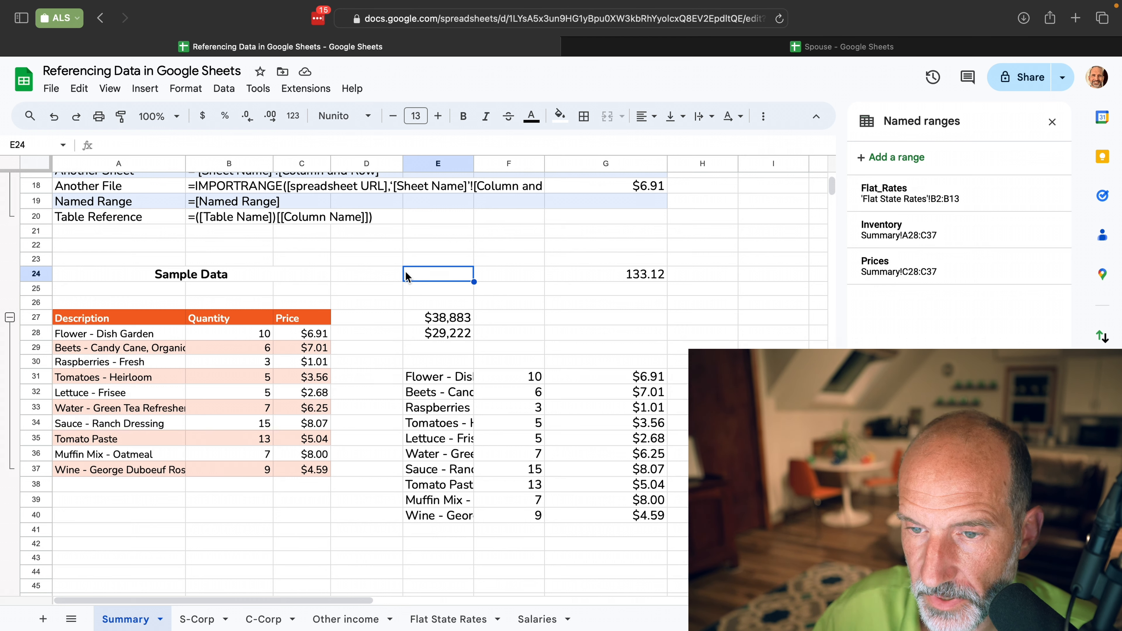
Review the Table Reference syntax in row 20 against the sample data below it.
{"action": "left_click", "coordinate": [246, 279]}
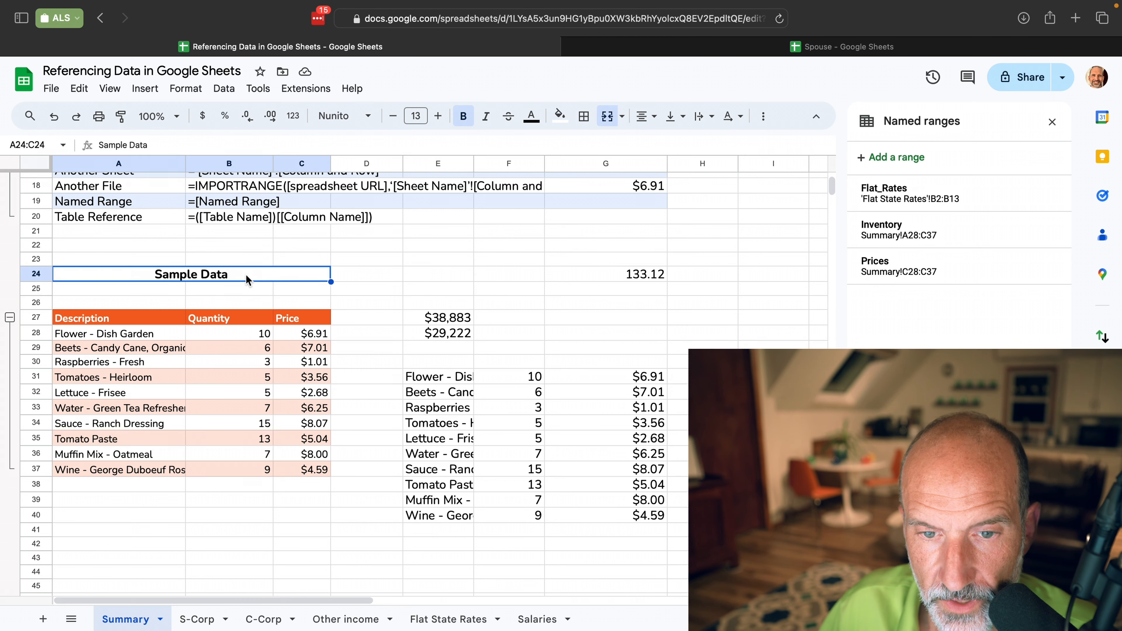
{"action": "left_click", "coordinate": [143, 219]}
{"action": "scroll", "coordinate": [143, 223], "scroll_direction": "up", "scroll_amount": 3}
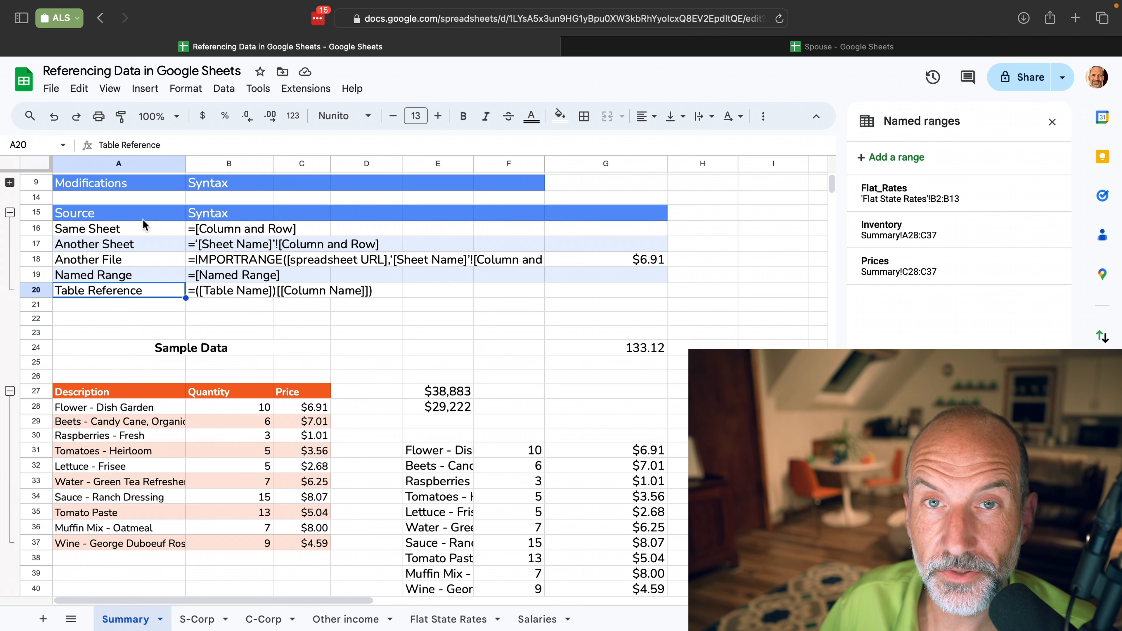
{"action": "scroll", "coordinate": [144, 224], "scroll_direction": "down", "scroll_amount": 2}
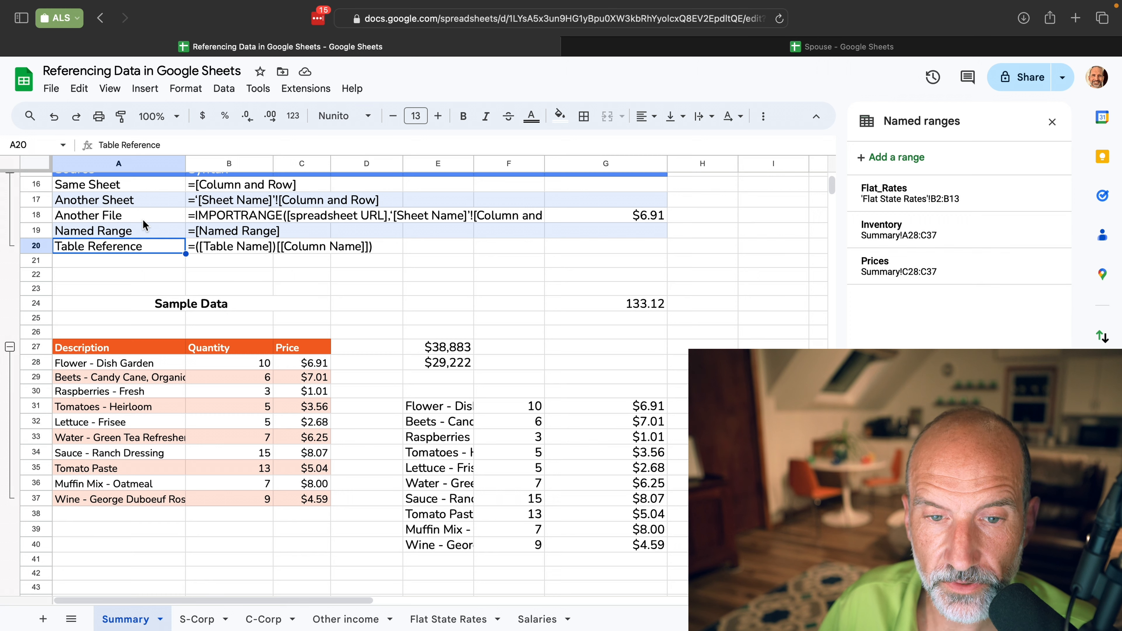
{"action": "scroll", "coordinate": [143, 221], "scroll_direction": "down", "scroll_amount": 3}
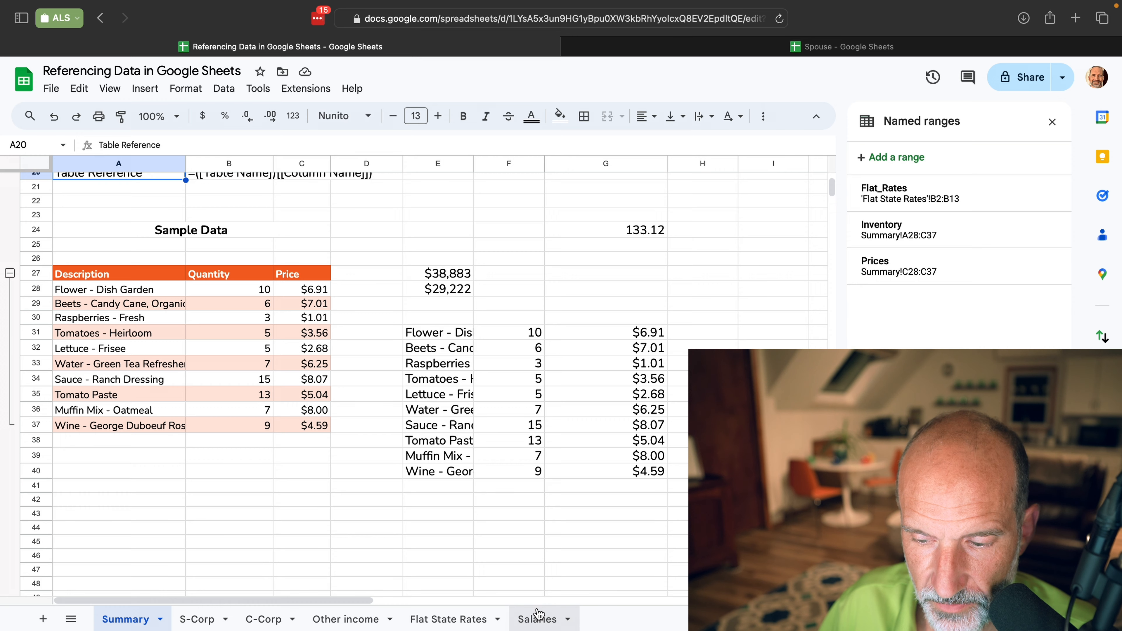
Go to the Salaries sheet and clear the existing value in cell E3.
{"action": "left_click", "coordinate": [537, 618]}
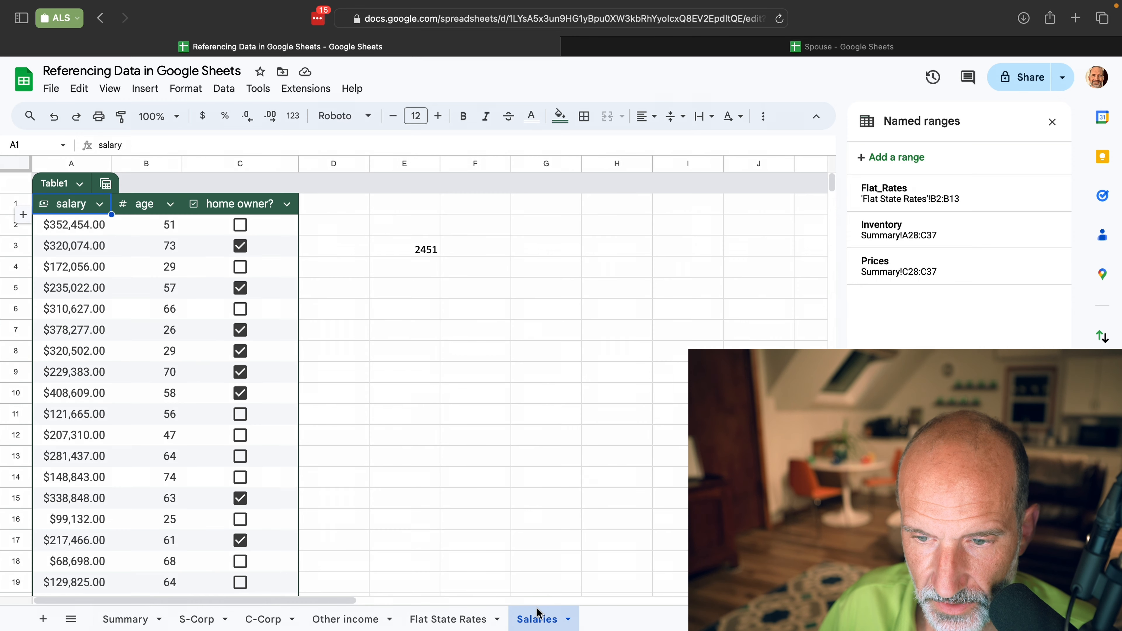
{"action": "left_click", "coordinate": [416, 256]}
{"action": "key", "text": "BackSpace"}
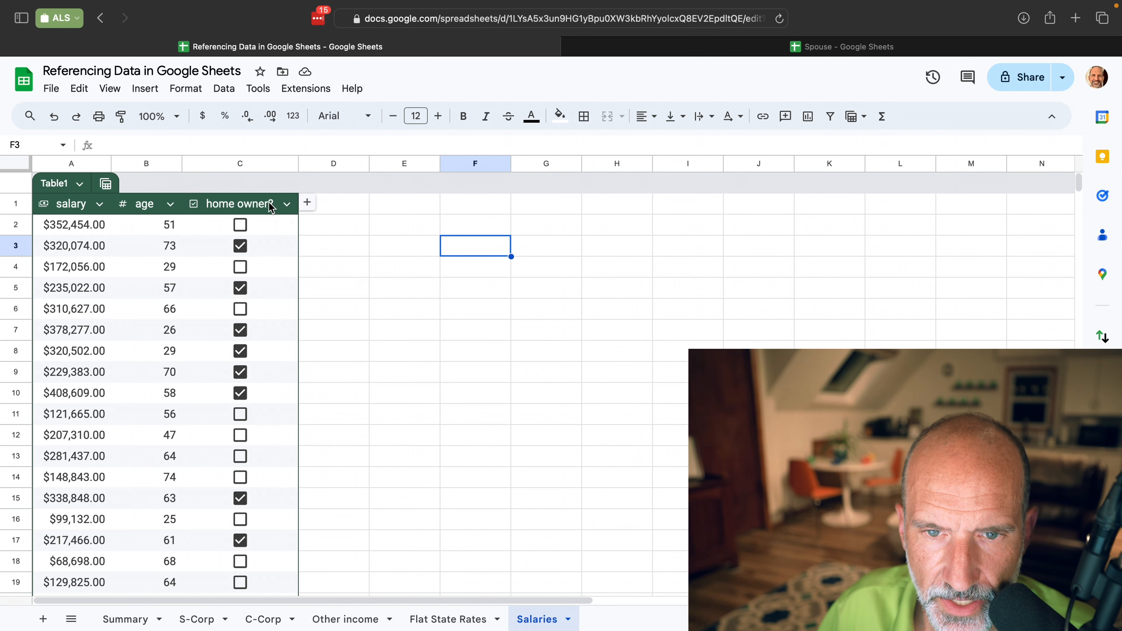
Inspect the column type options for the salary column of Table1, including the number formats.
{"action": "left_click", "coordinate": [102, 204]}
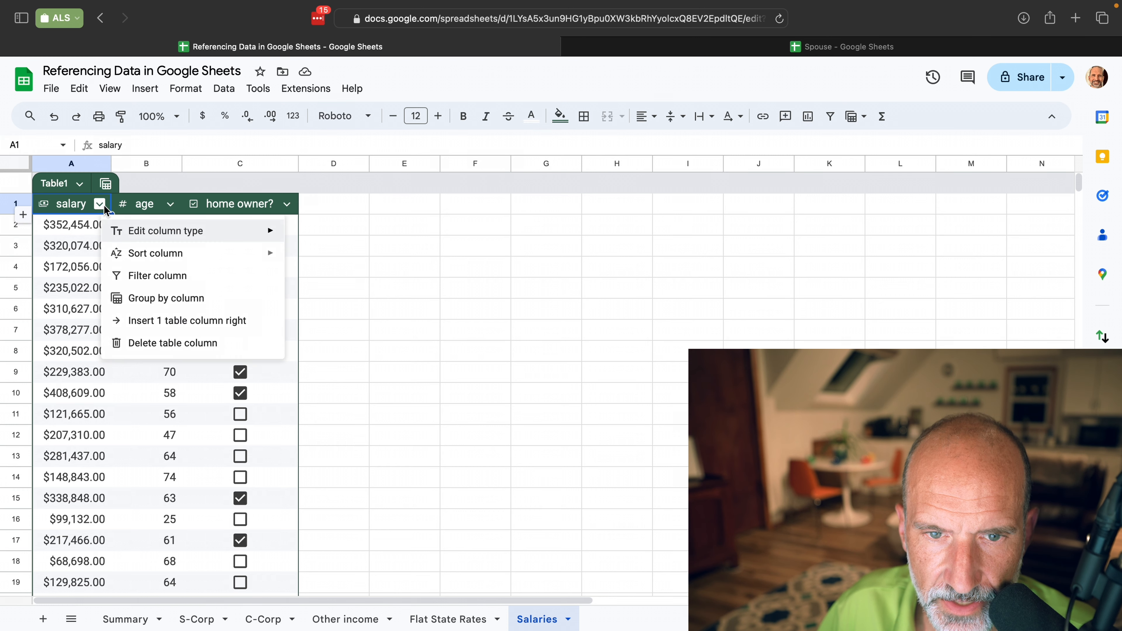
{"action": "mouse_move", "coordinate": [124, 235]}
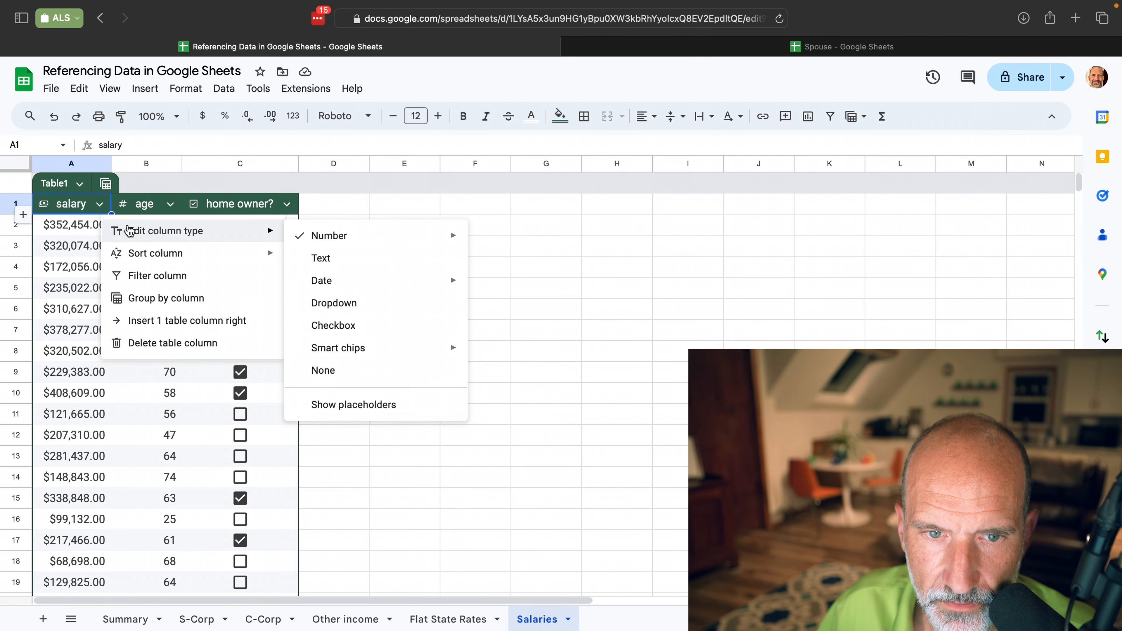
{"action": "mouse_move", "coordinate": [373, 236]}
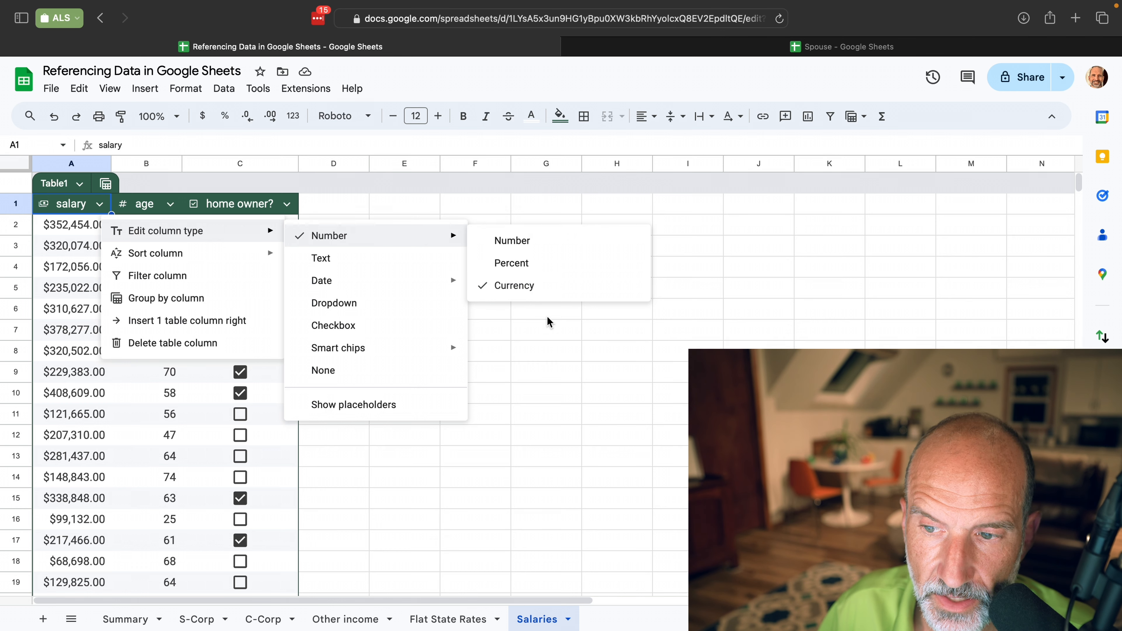
{"action": "left_click", "coordinate": [548, 330]}
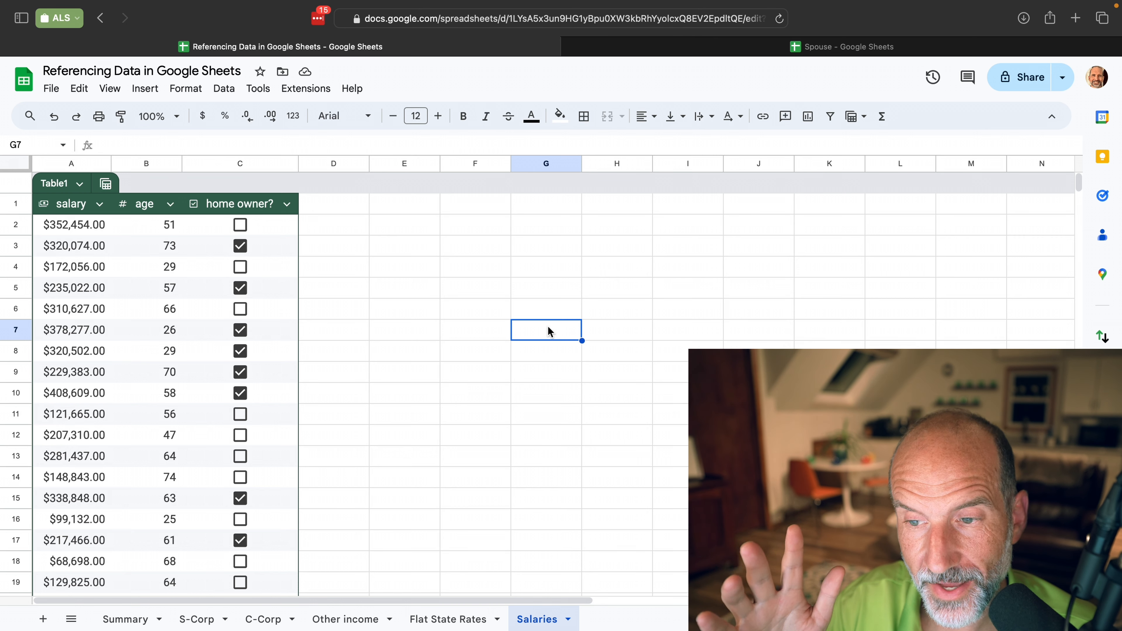
Enter =AVERAGE(Table1[salary]) in cell E4 of the Salaries sheet, using the suggested table column reference.
{"action": "left_click", "coordinate": [418, 278]}
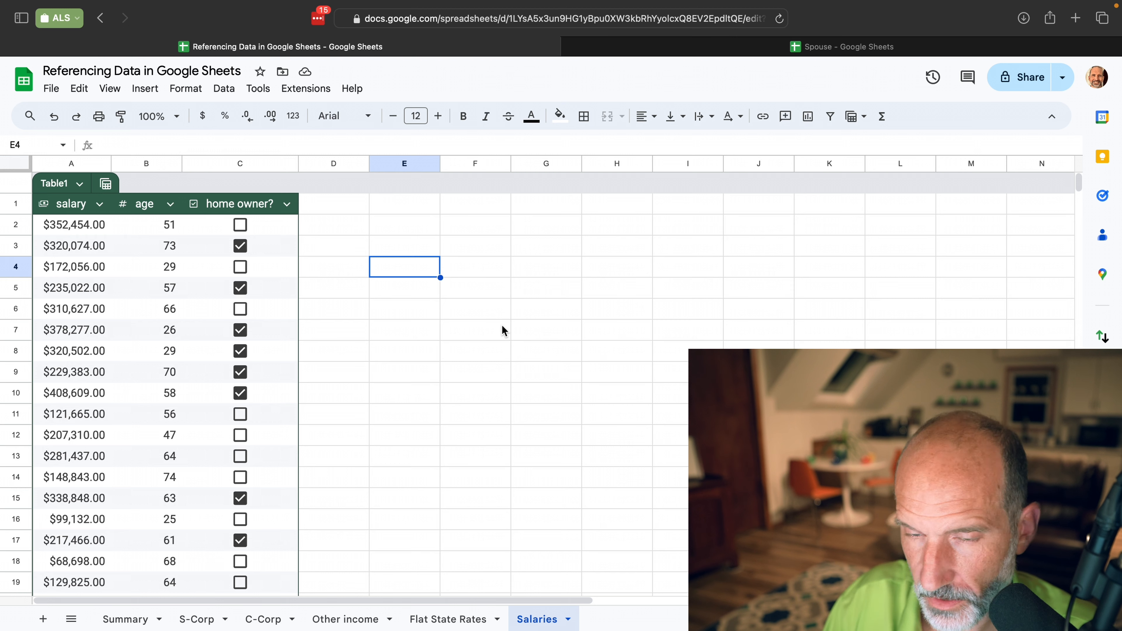
{"action": "type", "text": "="}
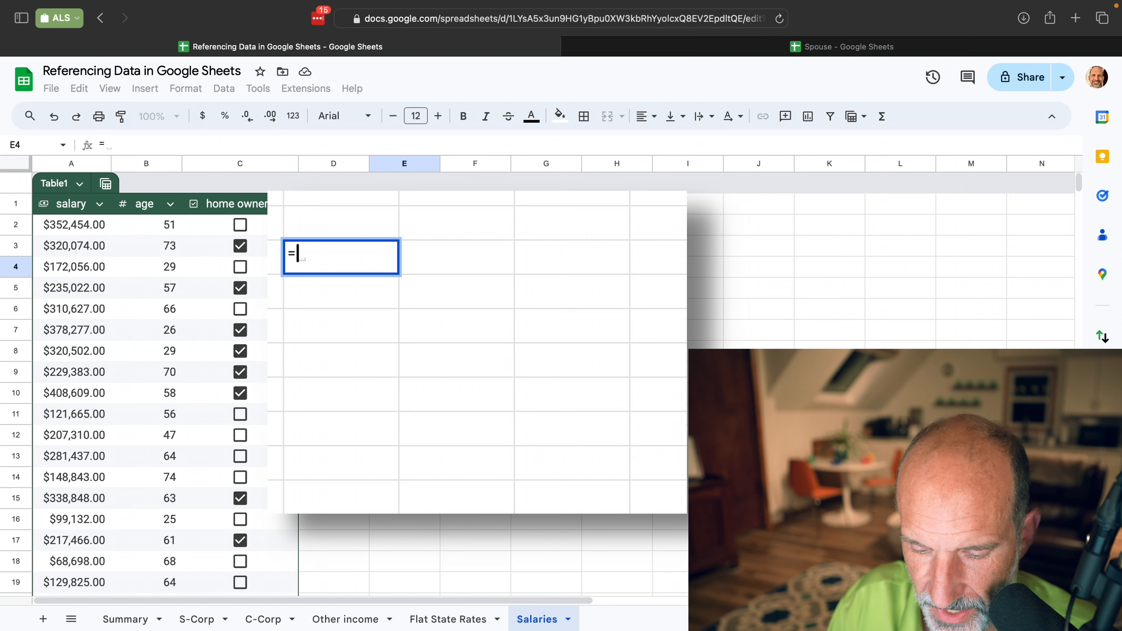
{"action": "type", "text": "AVERAGE"}
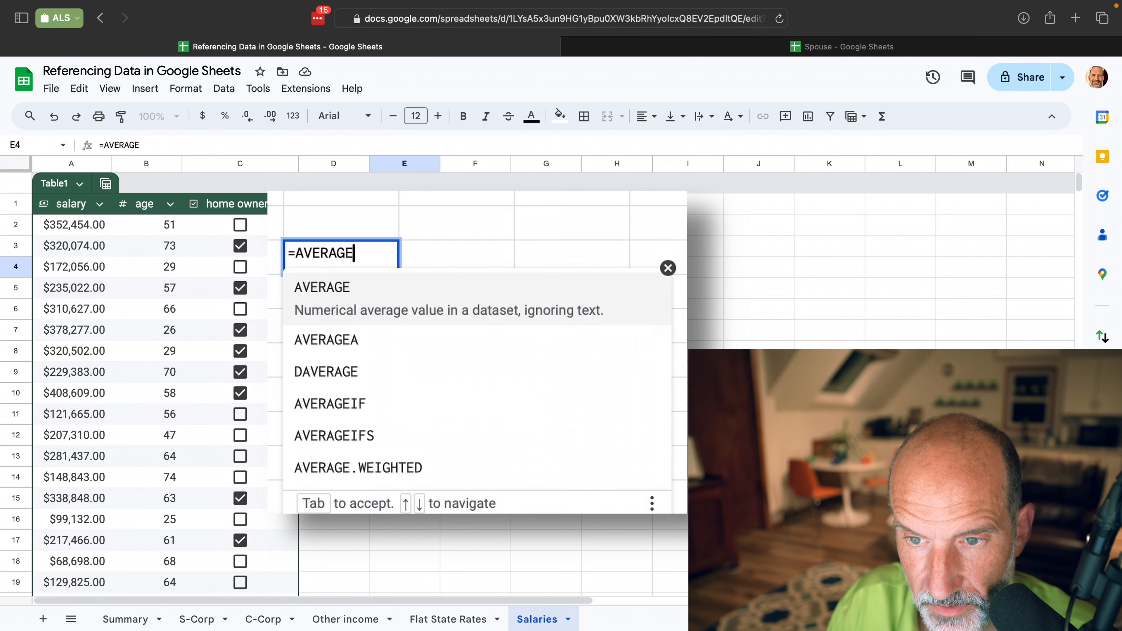
{"action": "type", "text": "("}
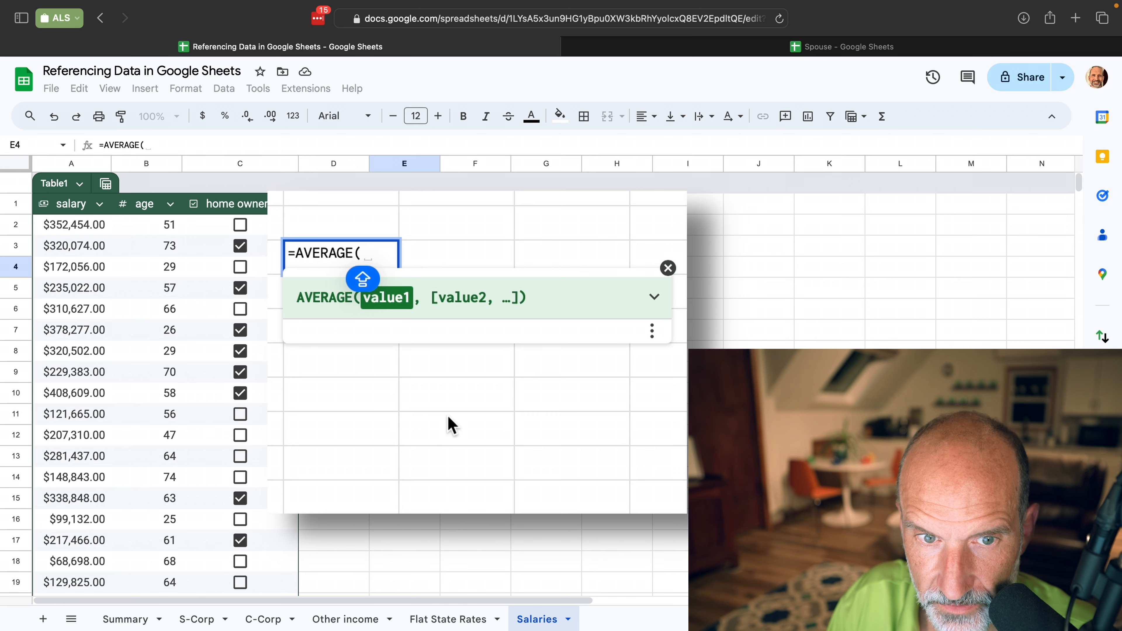
{"action": "type", "text": "TABL"}
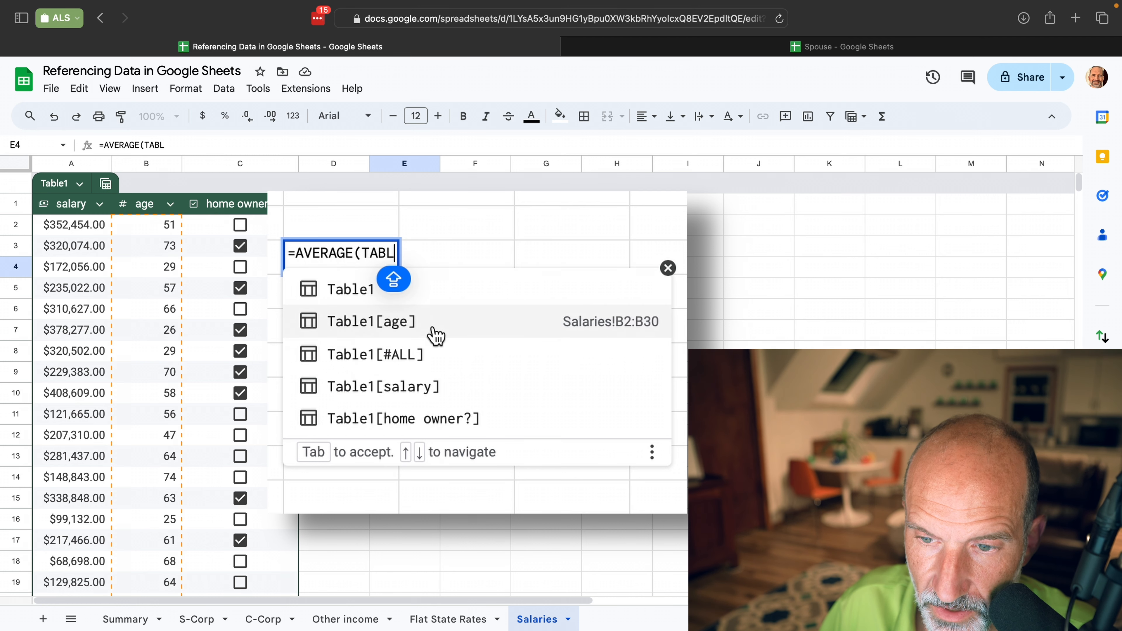
{"action": "left_click", "coordinate": [457, 388]}
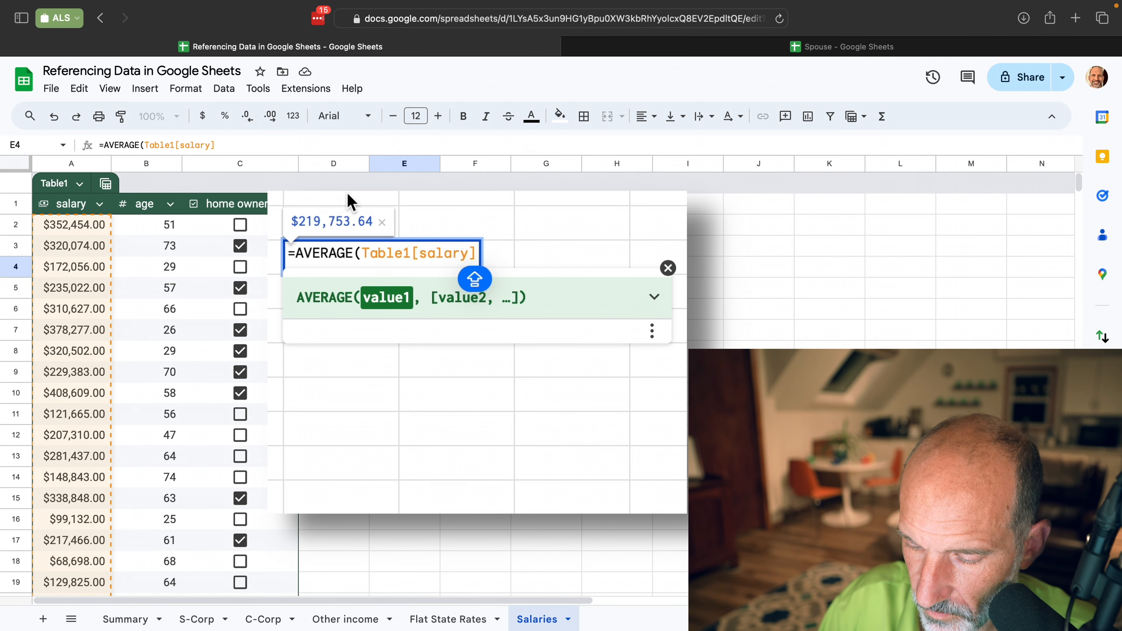
{"action": "type", "text": ")"}
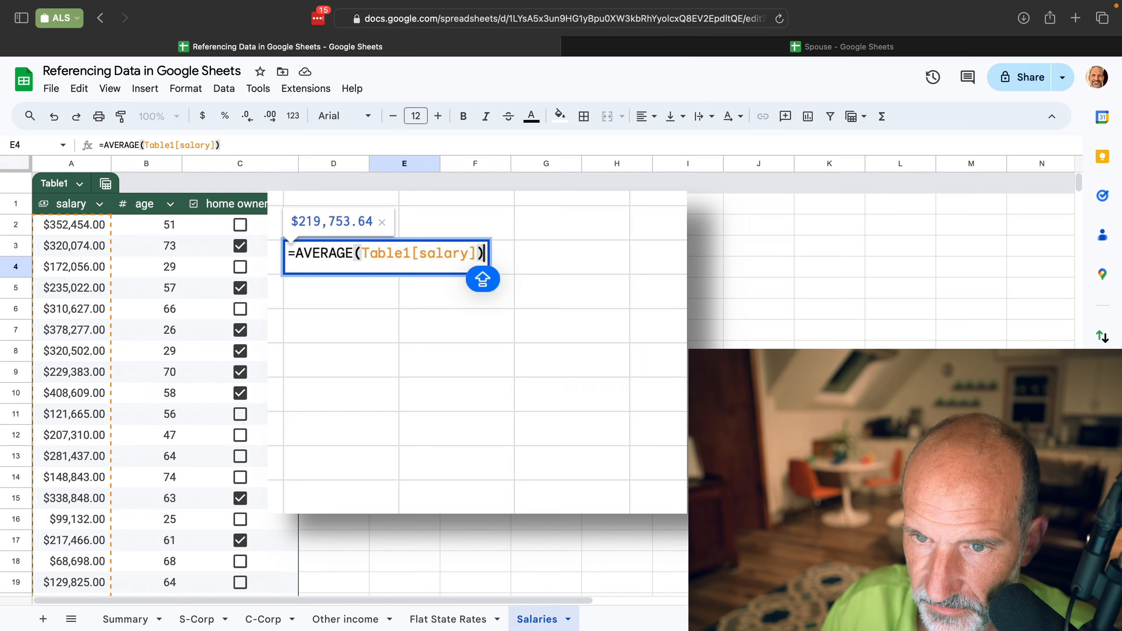
{"action": "key", "text": "Return"}
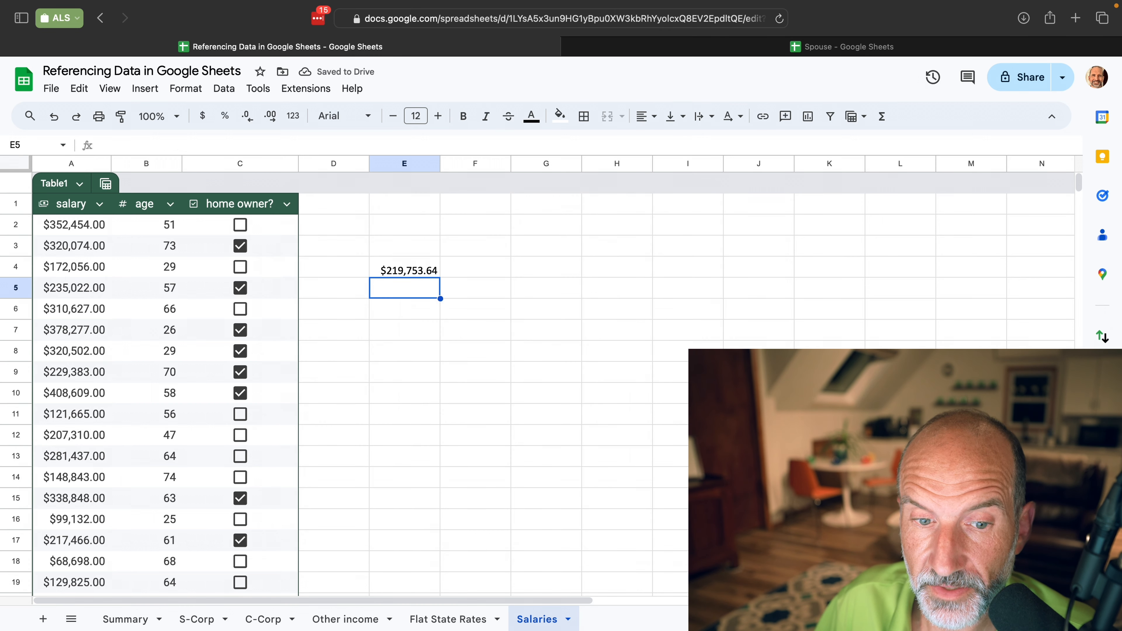
Check the last rows of Table1 and inspect the average formula in cell E4.
{"action": "scroll", "coordinate": [63, 452], "scroll_direction": "down", "scroll_amount": 8}
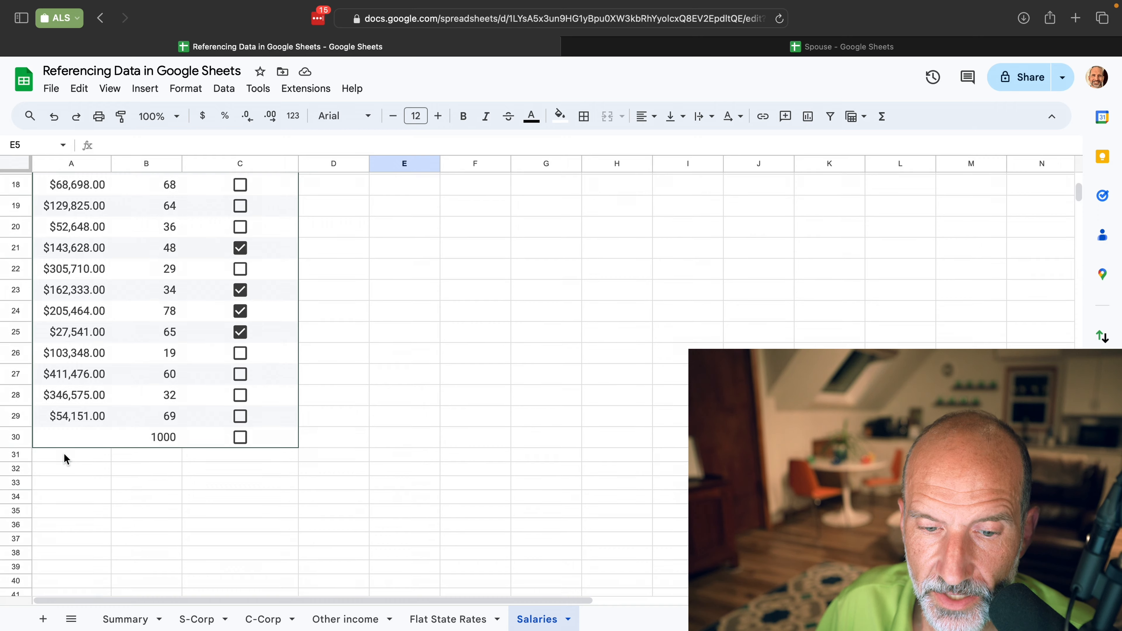
{"action": "scroll", "coordinate": [63, 453], "scroll_direction": "up", "scroll_amount": 5}
{"action": "scroll", "coordinate": [64, 453], "scroll_direction": "up", "scroll_amount": 5}
{"action": "left_click", "coordinate": [393, 268]}
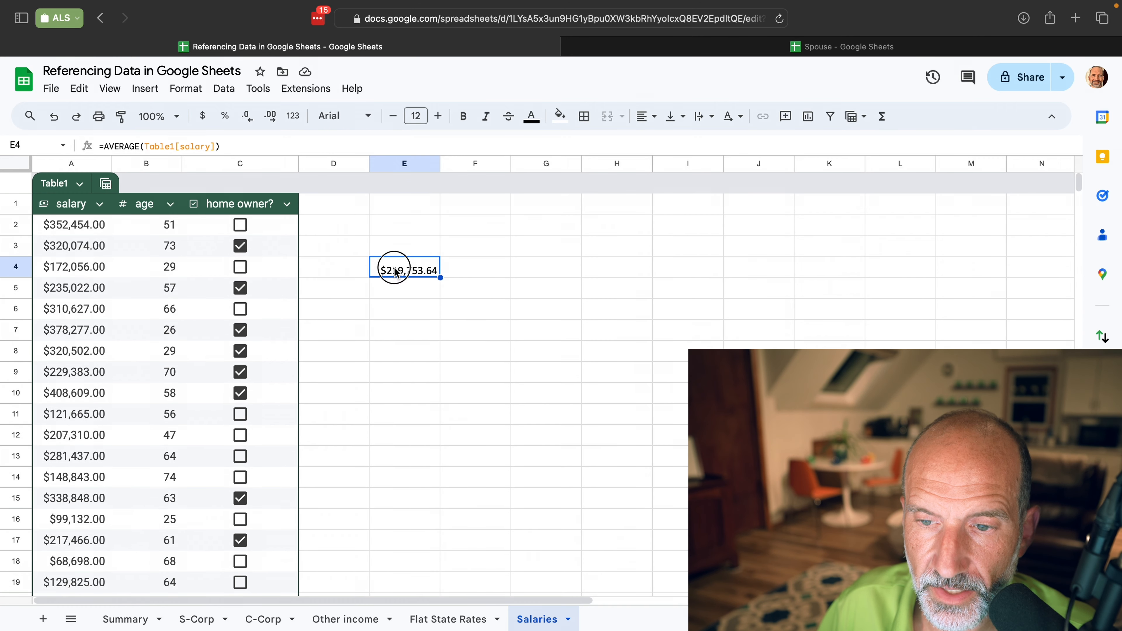